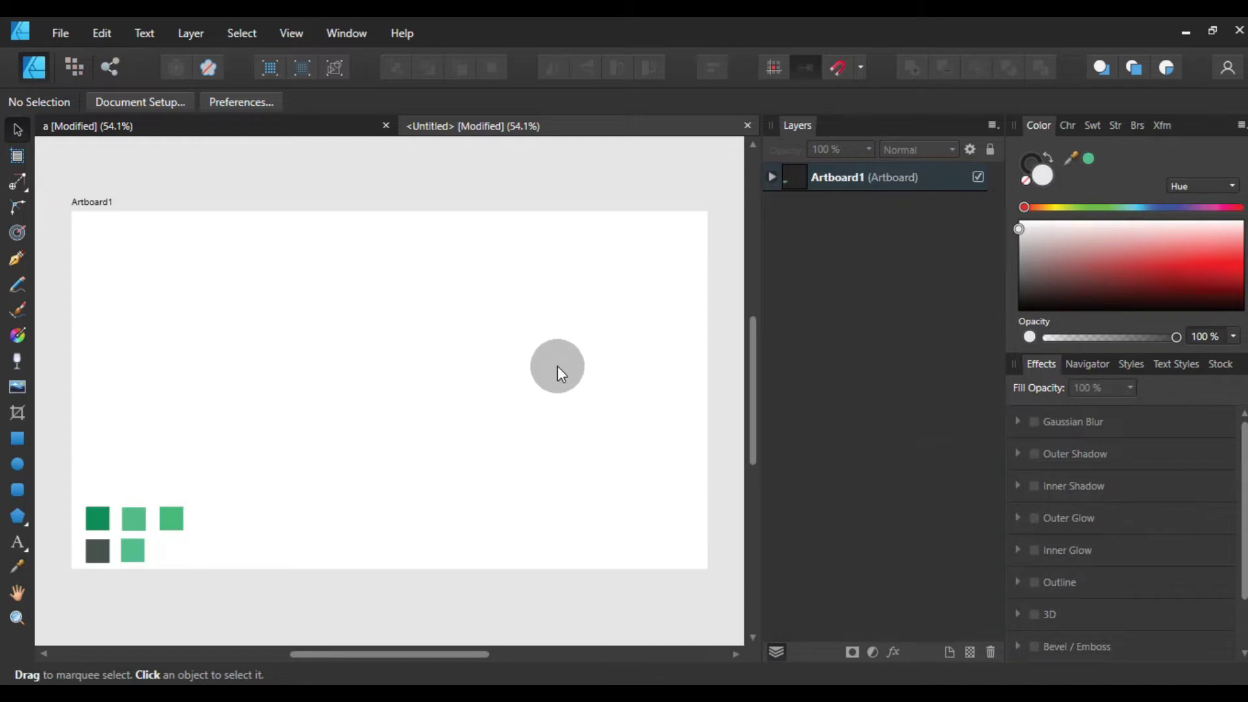
# Draw a large rectangle covering the whole artboard
pyautogui.click(26, 439)
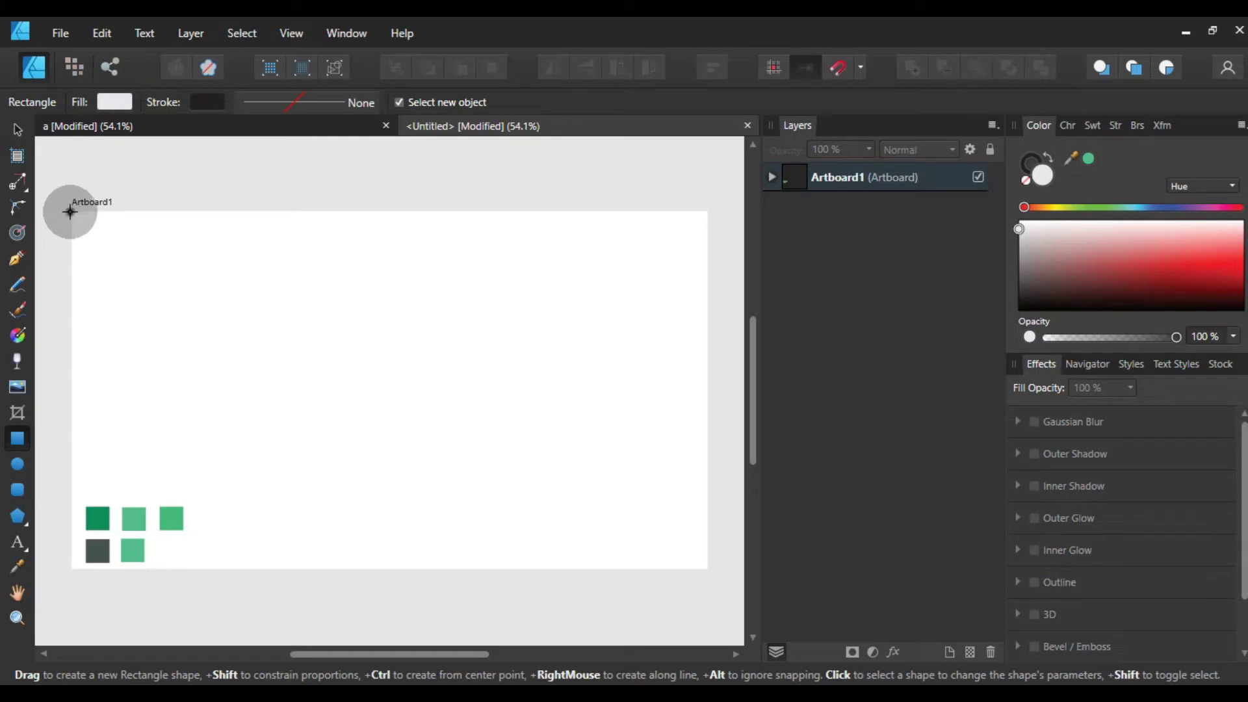
pyautogui.moveTo(70, 212); pyautogui.dragTo(738, 598)
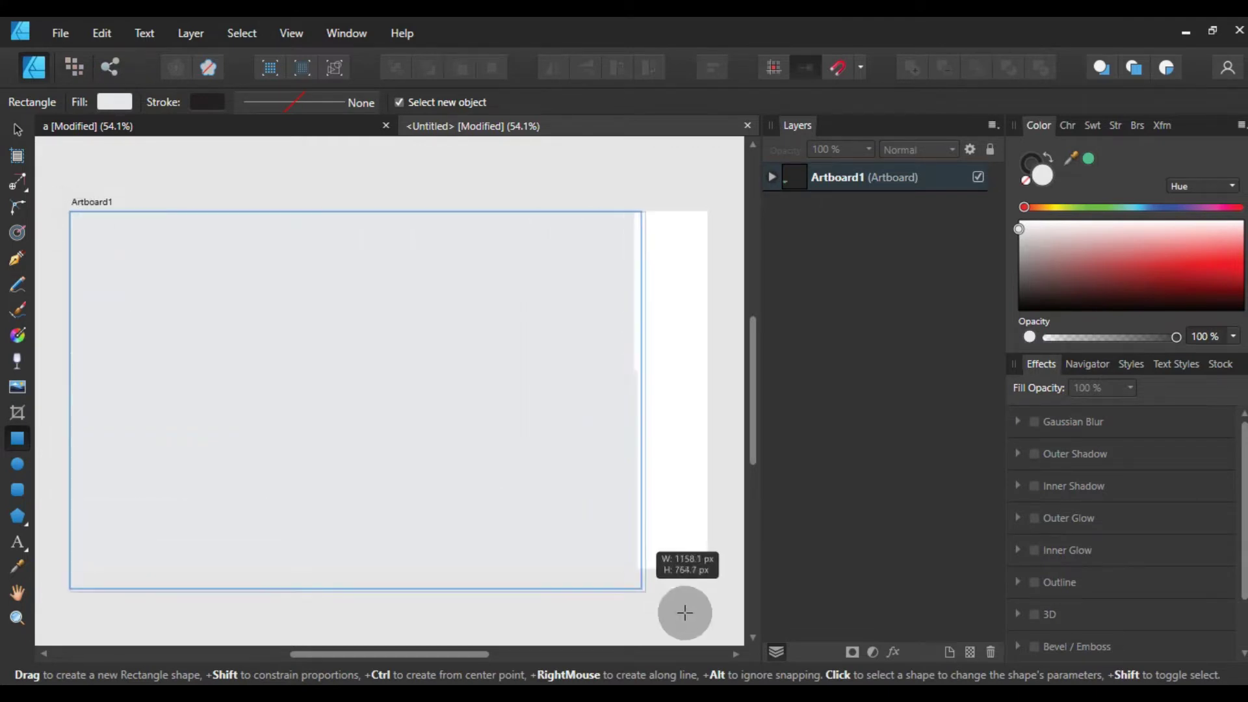
pyautogui.moveTo(738, 598)
pyautogui.mouseDown()
pyautogui.moveTo(575, 587)
pyautogui.moveTo(592, 572)
pyautogui.mouseUp()
pyautogui.moveTo(589, 393); pyautogui.dragTo(594, 392)
pyautogui.moveTo(537, 655); pyautogui.dragTo(463, 658)
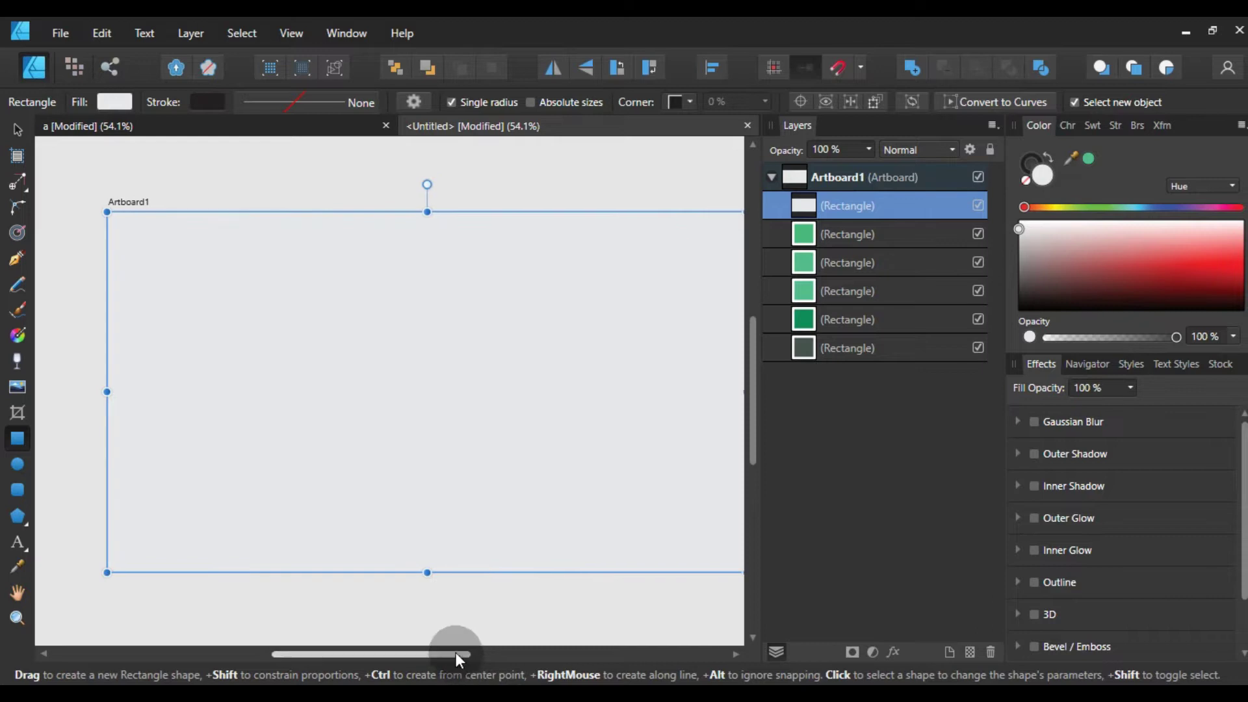
# Send the new rectangle to the back, behind the small squares
pyautogui.click(16, 130)
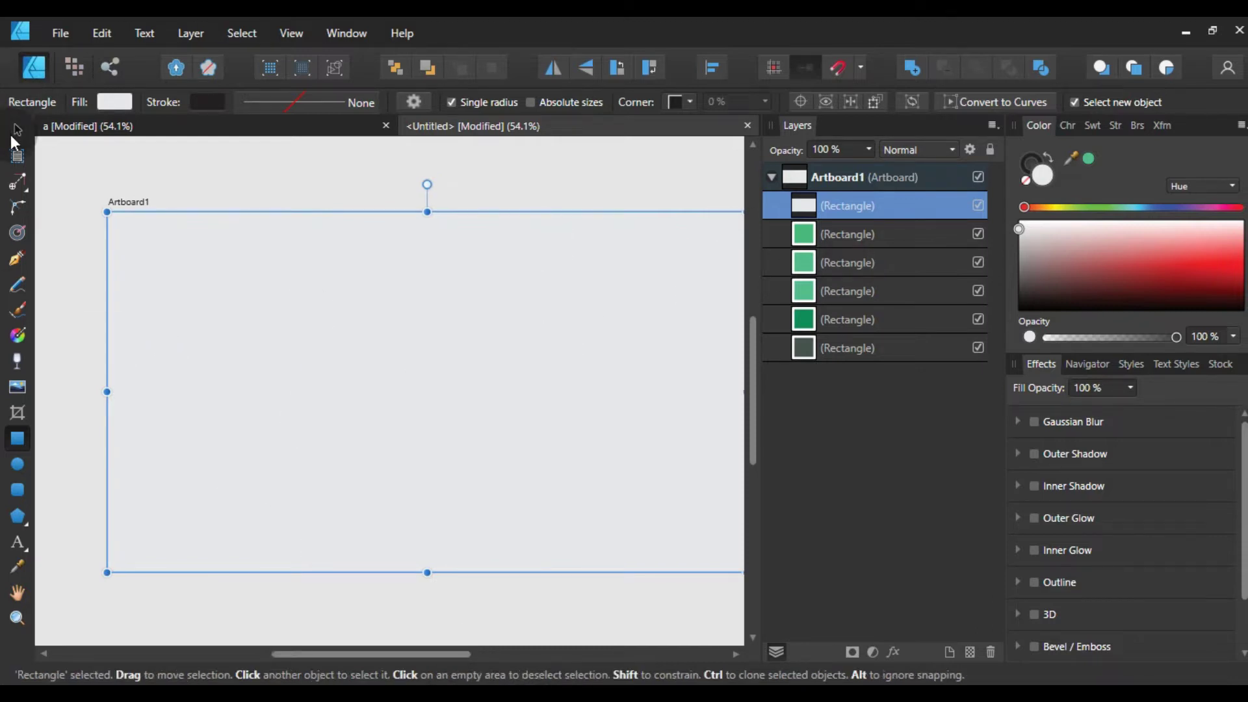
pyautogui.rightClick(552, 280)
pyautogui.moveTo(604, 424)
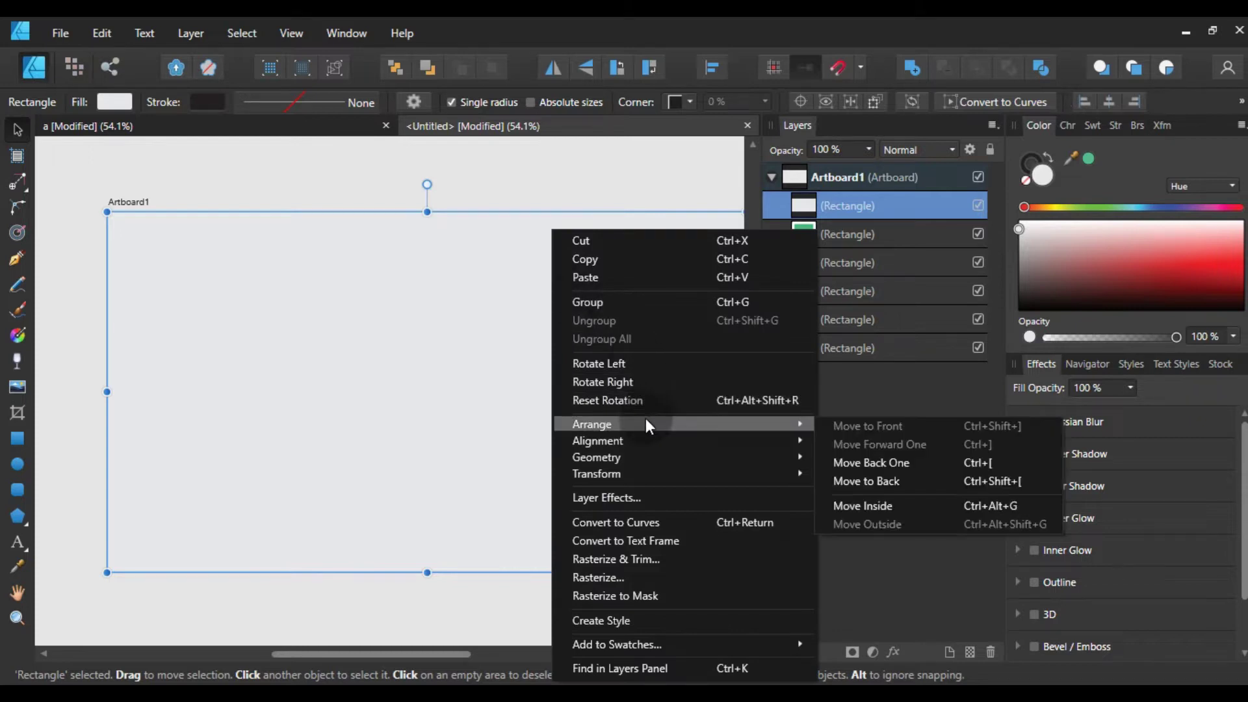
pyautogui.click(858, 481)
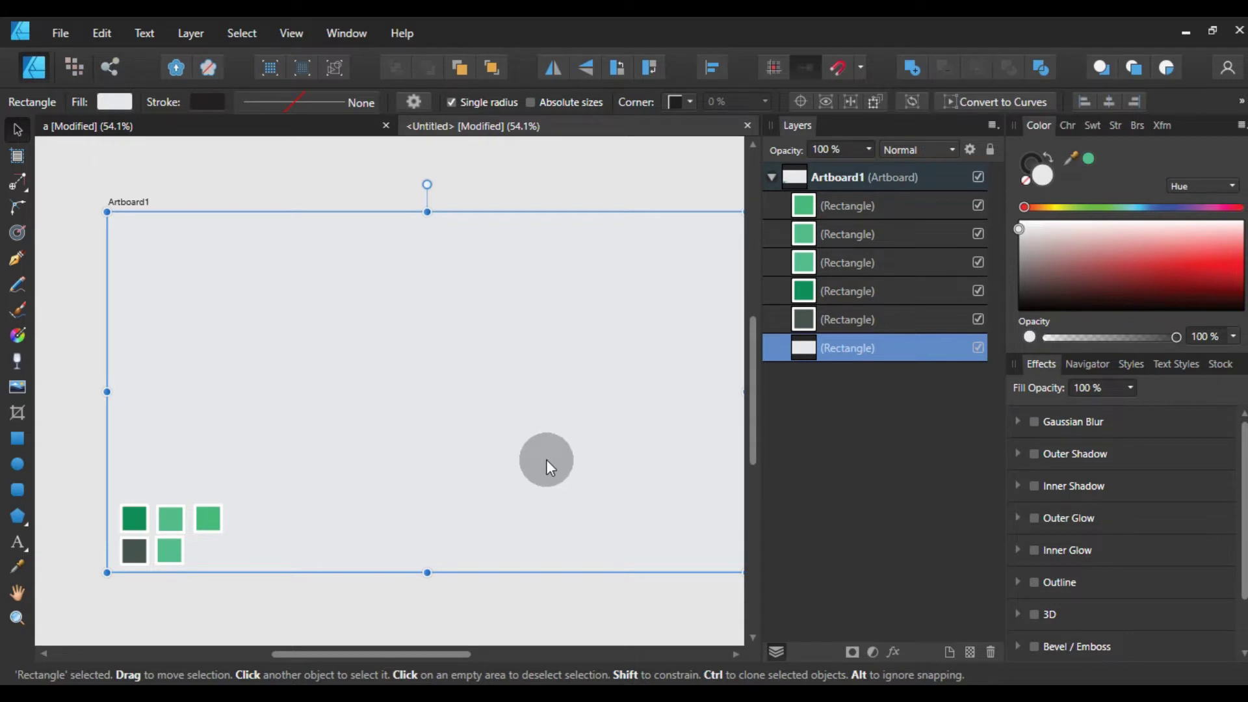
# Fill the background rectangle with green sampled from a small square
pyautogui.click(527, 608)
pyautogui.click(532, 419)
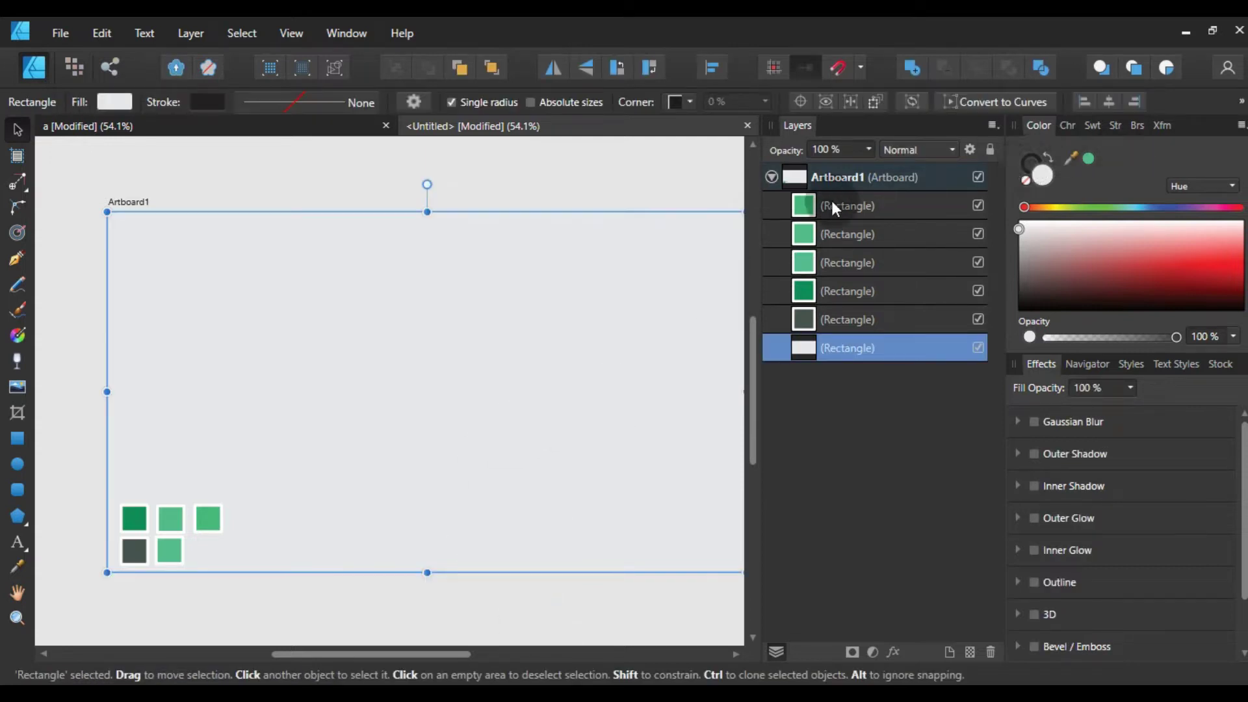
pyautogui.click(666, 213)
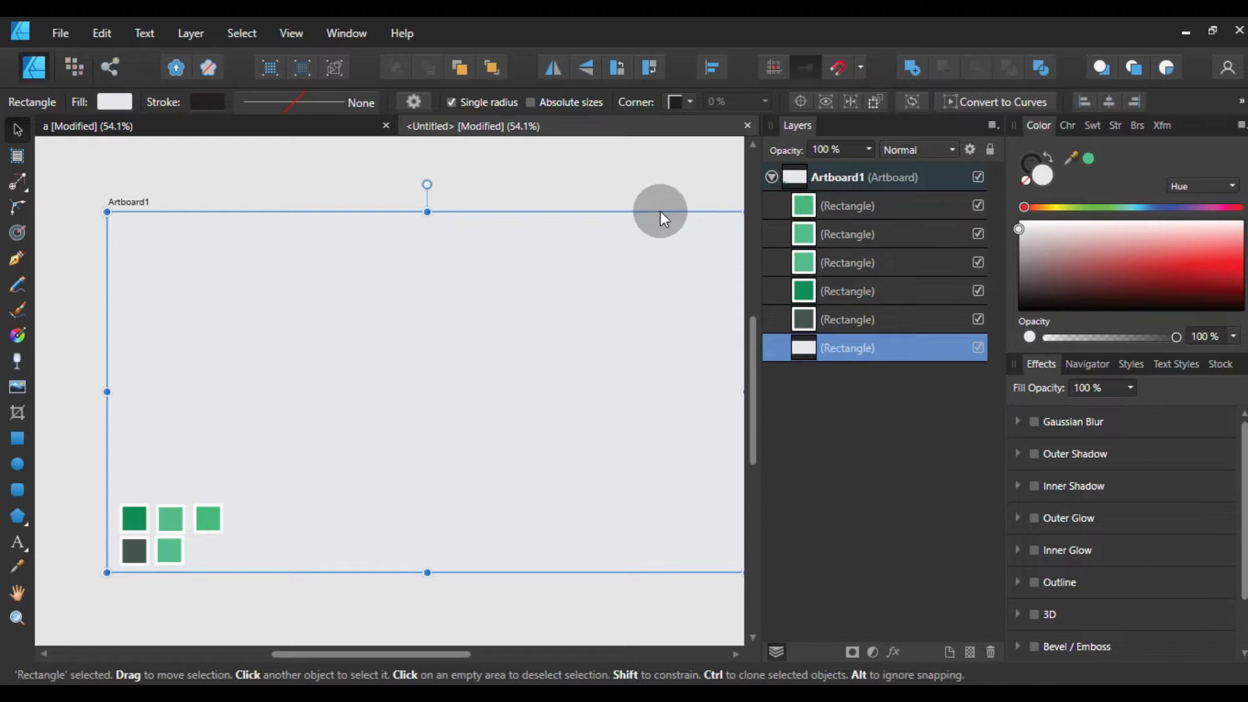
pyautogui.click(191, 336)
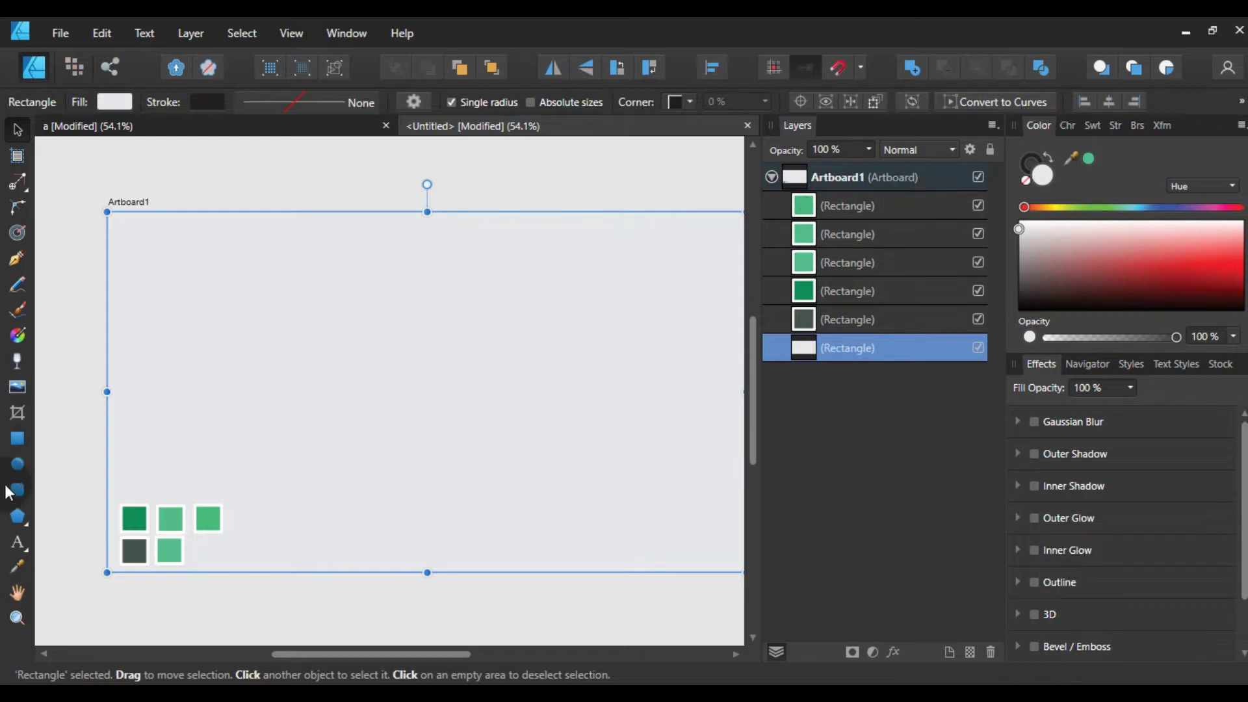
pyautogui.click(18, 566)
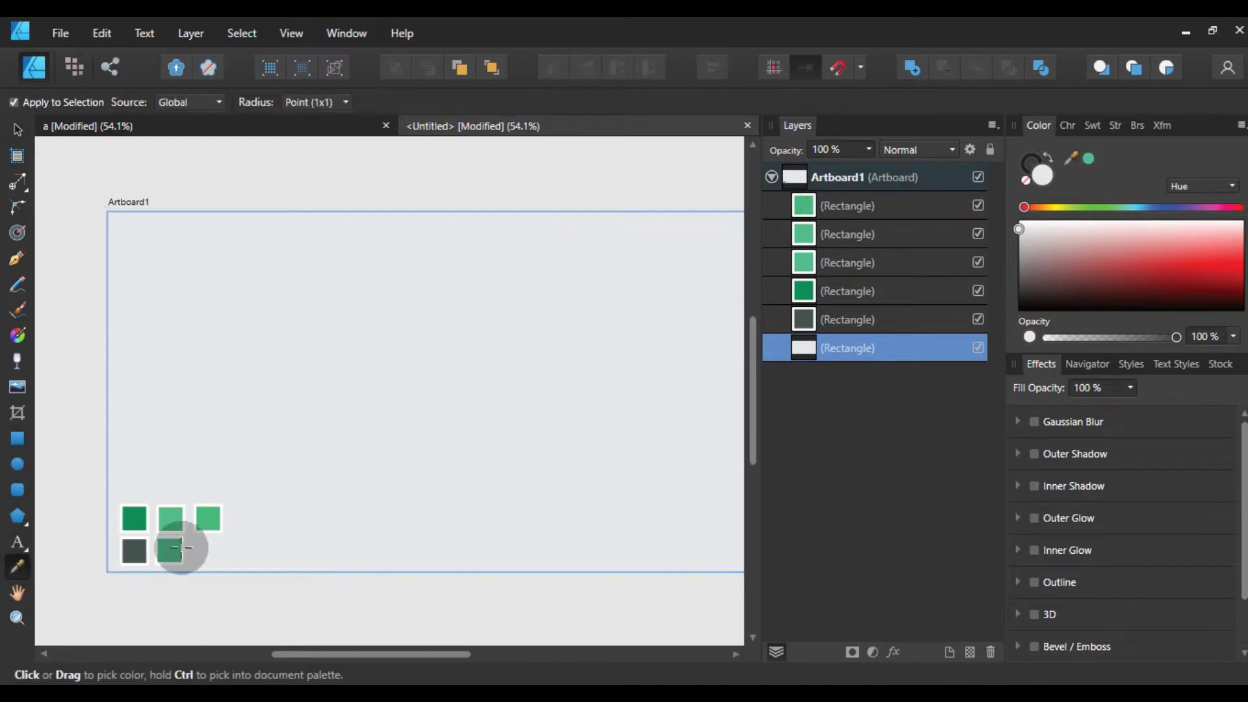
pyautogui.moveTo(40, 553); pyautogui.dragTo(170, 550)
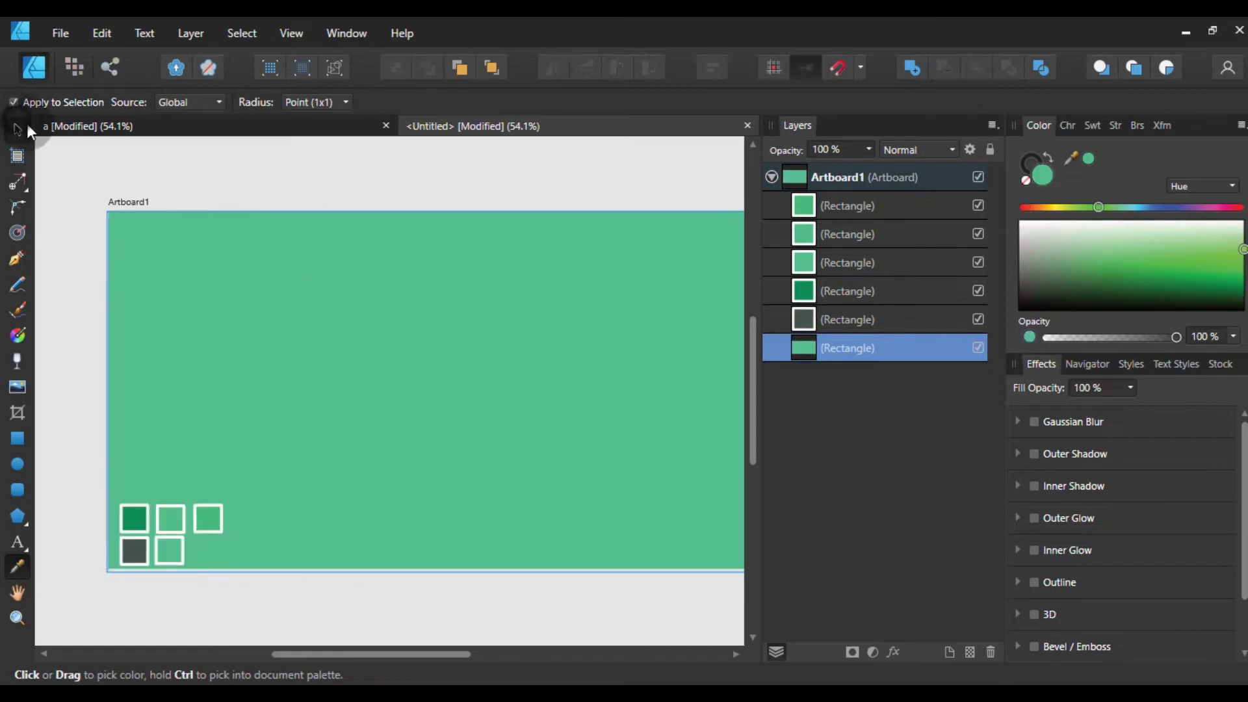
# Lock the green background rectangle in the Layers panel
pyautogui.click(26, 129)
pyautogui.click(323, 396)
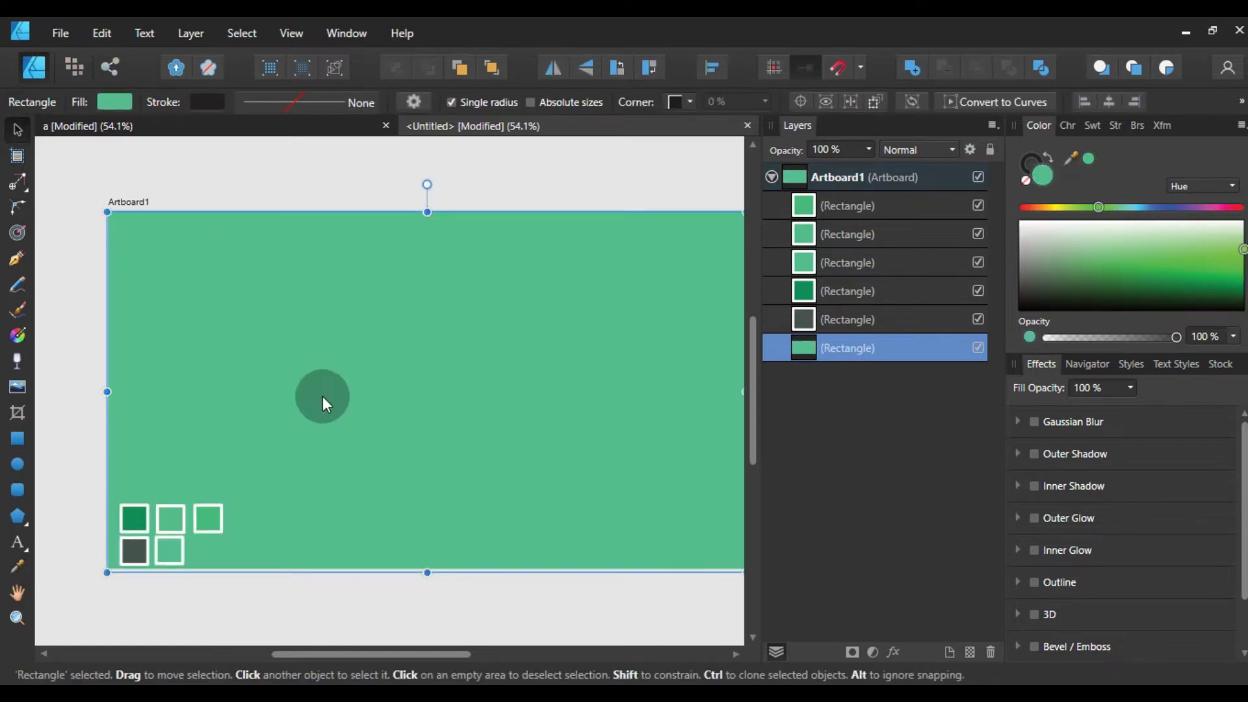
pyautogui.click(990, 151)
pyautogui.moveTo(462, 512); pyautogui.dragTo(436, 499)
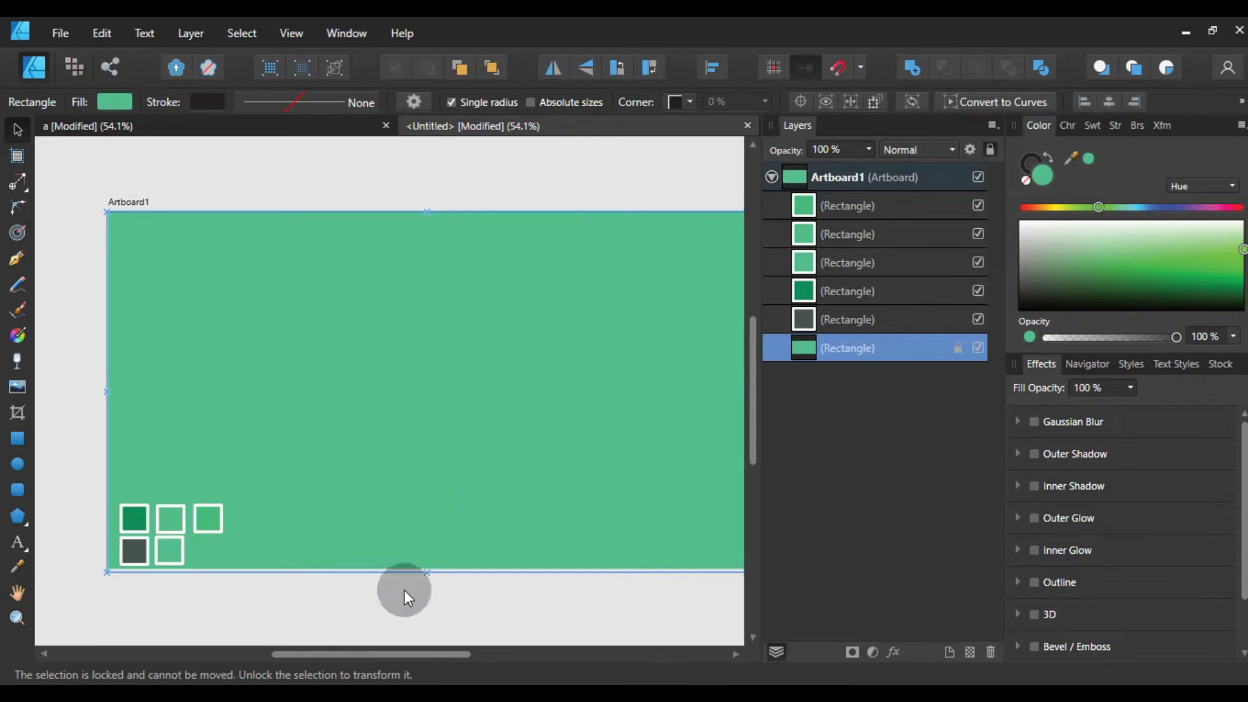
pyautogui.moveTo(399, 653); pyautogui.dragTo(423, 655)
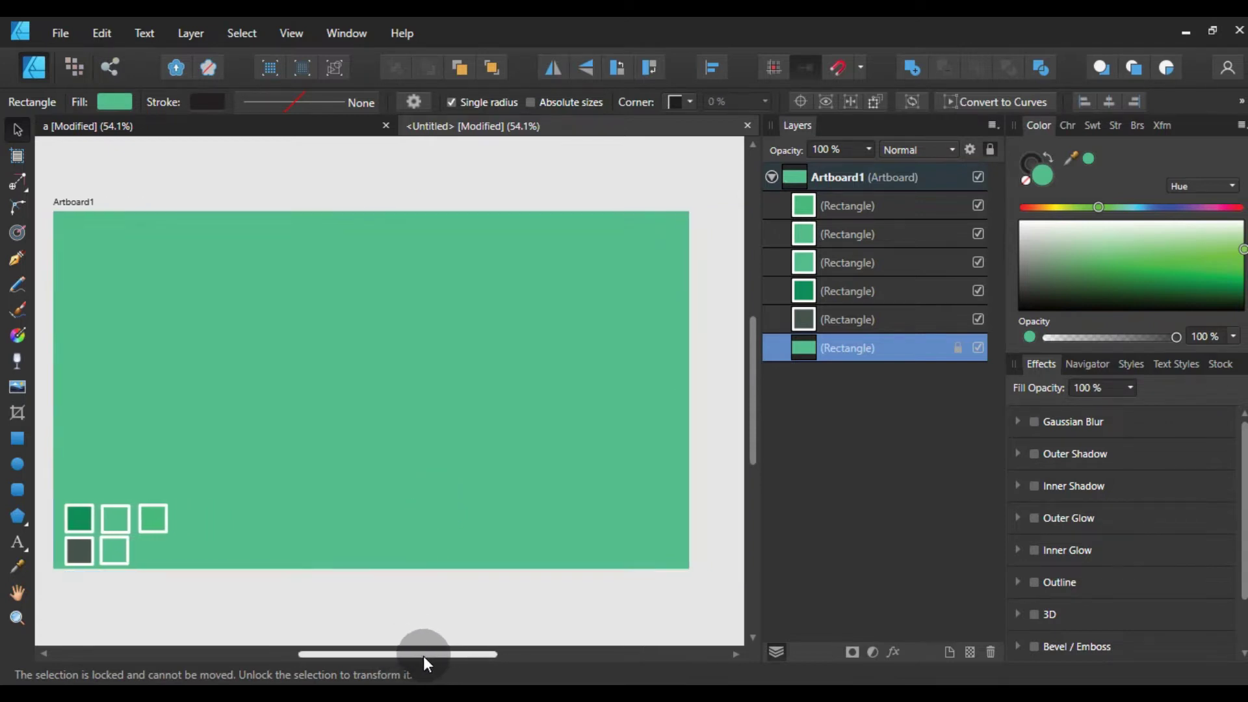
pyautogui.click(434, 494)
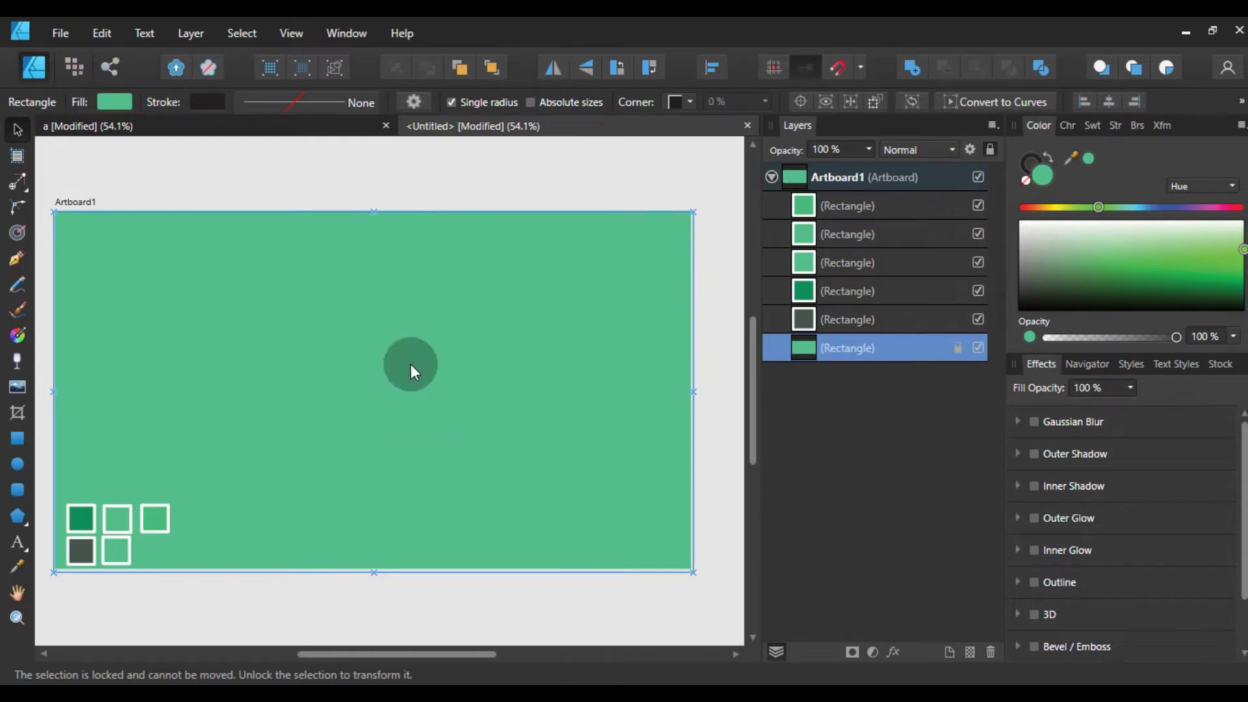
pyautogui.click(499, 189)
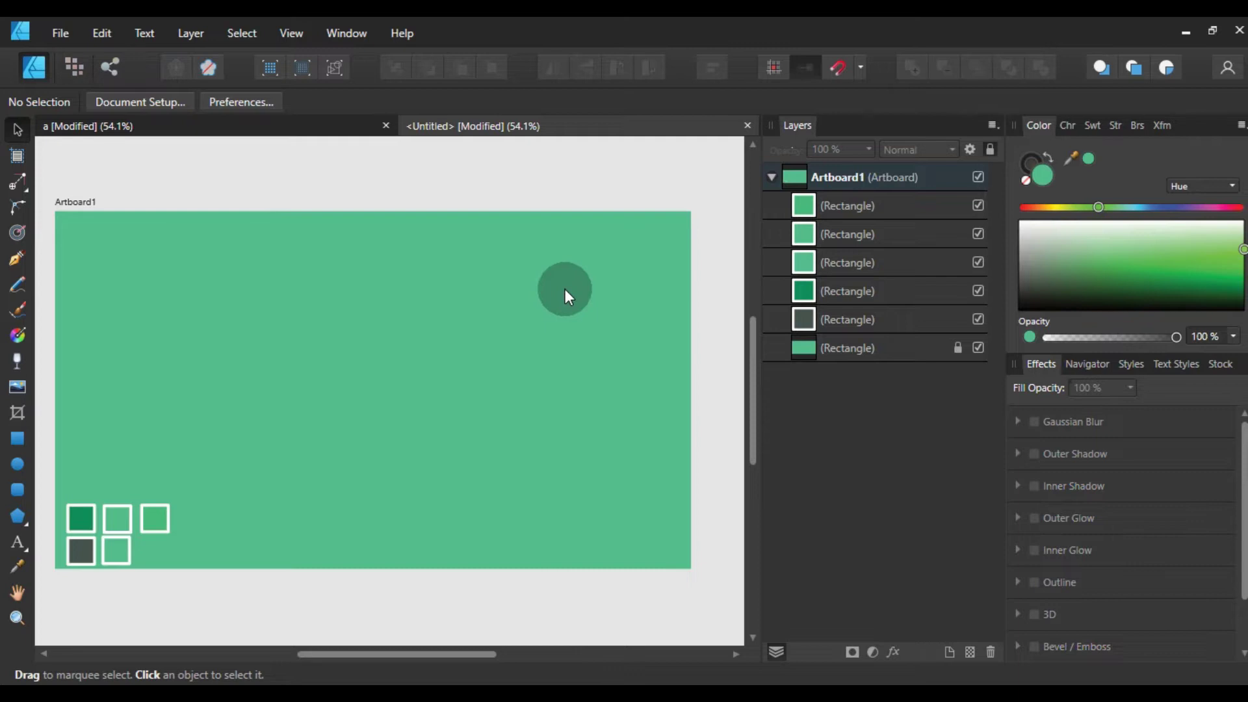
# Draw a wide rectangle across the artboard's middle with a 2.3 pt outline
pyautogui.click(18, 439)
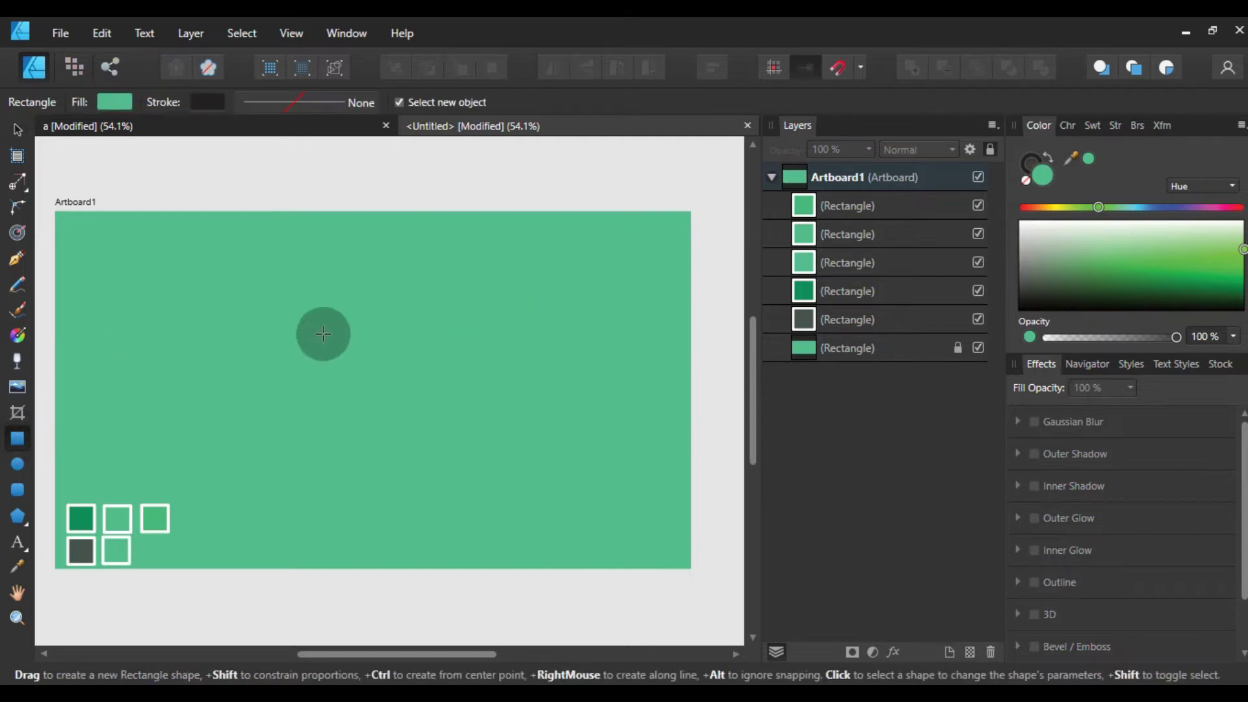
pyautogui.moveTo(171, 345)
pyautogui.mouseDown()
pyautogui.moveTo(433, 396)
pyautogui.moveTo(599, 452)
pyautogui.mouseUp()
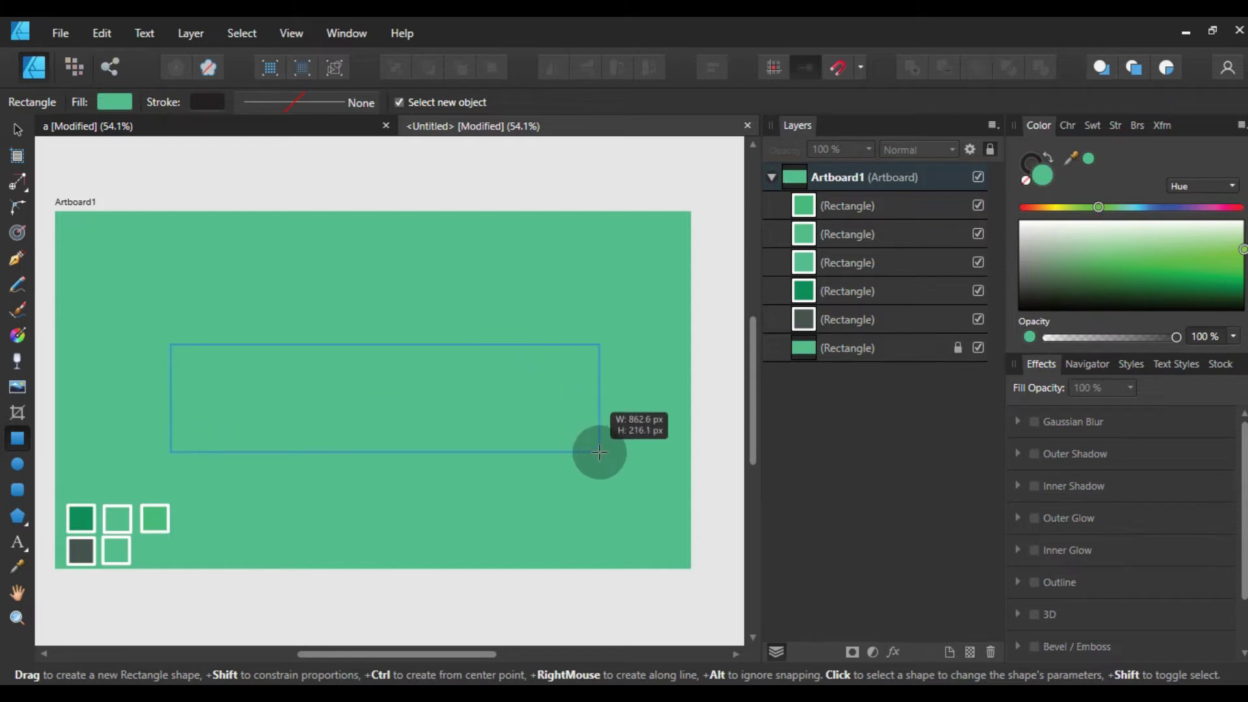
pyautogui.moveTo(600, 452); pyautogui.dragTo(599, 452)
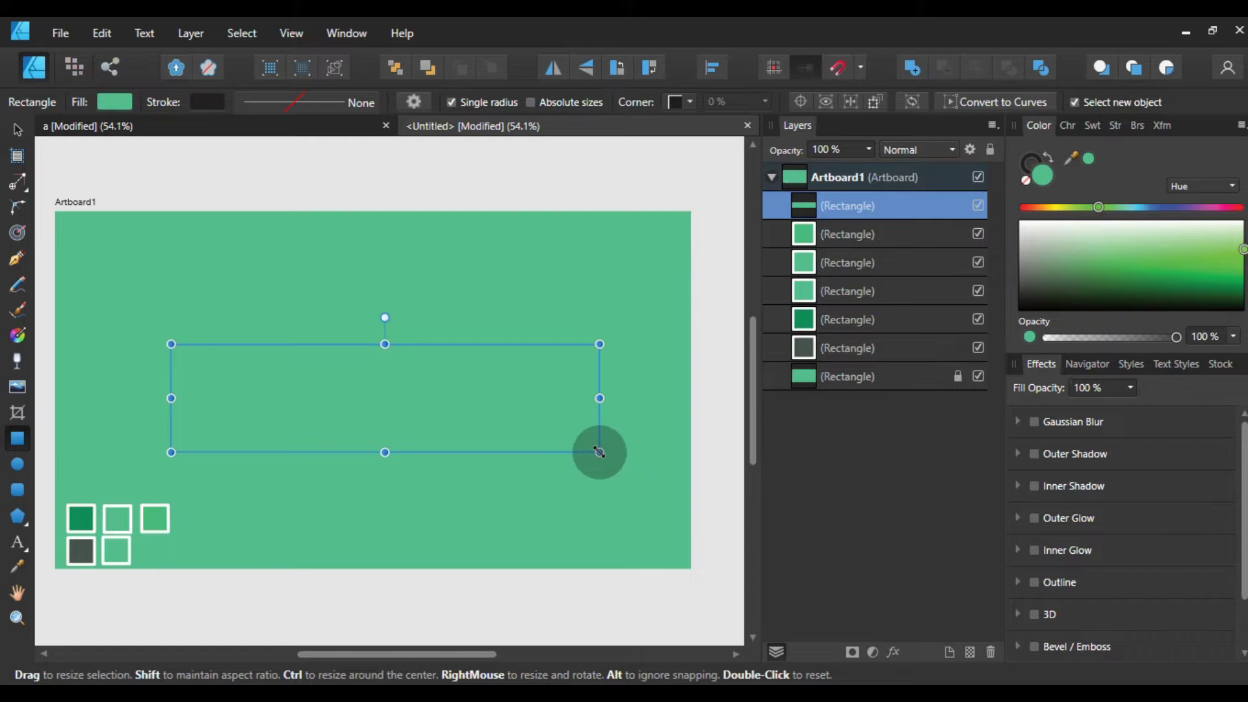
pyautogui.click(359, 103)
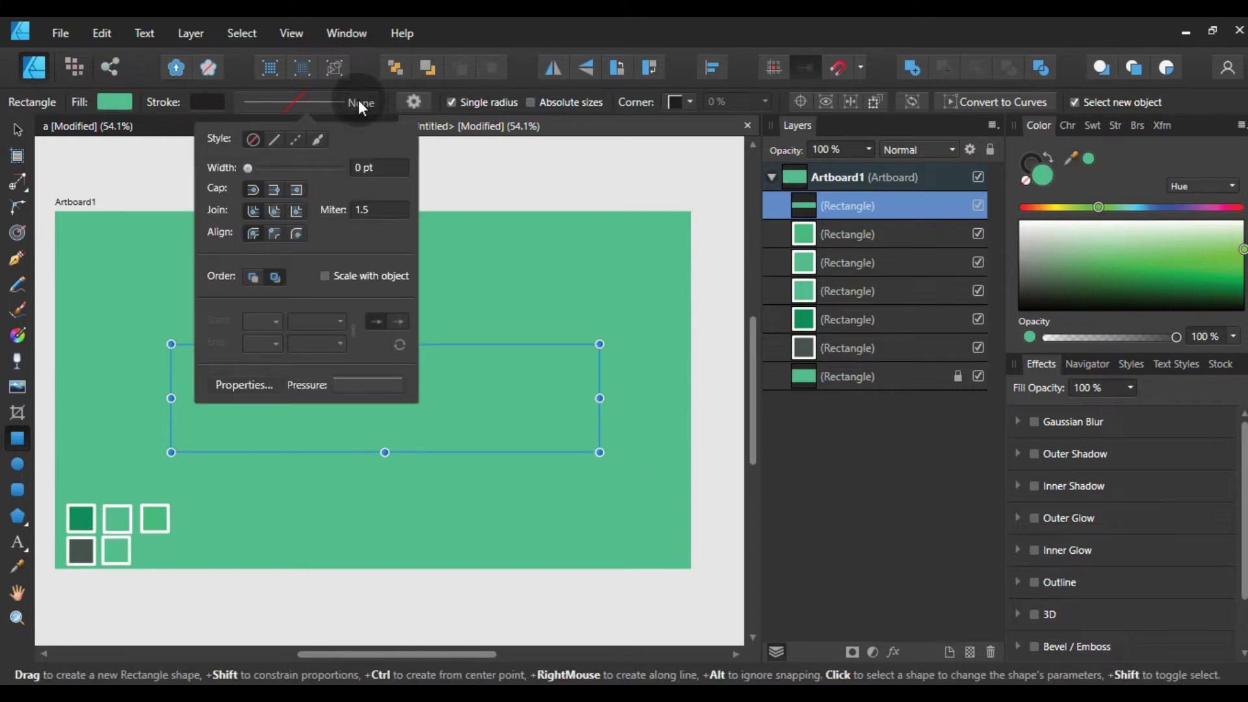
pyautogui.moveTo(247, 168); pyautogui.dragTo(273, 165)
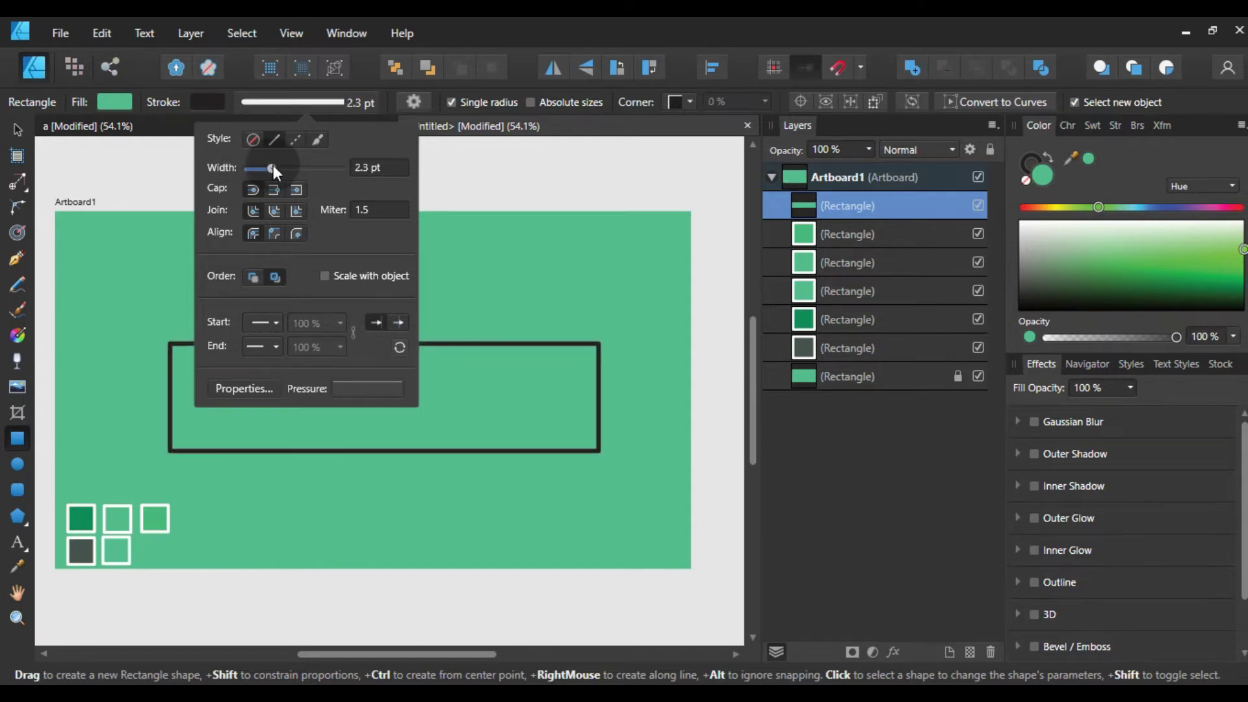
pyautogui.click(18, 130)
# Make the frame taller, remove its fill and turn its outline white
pyautogui.click(352, 364)
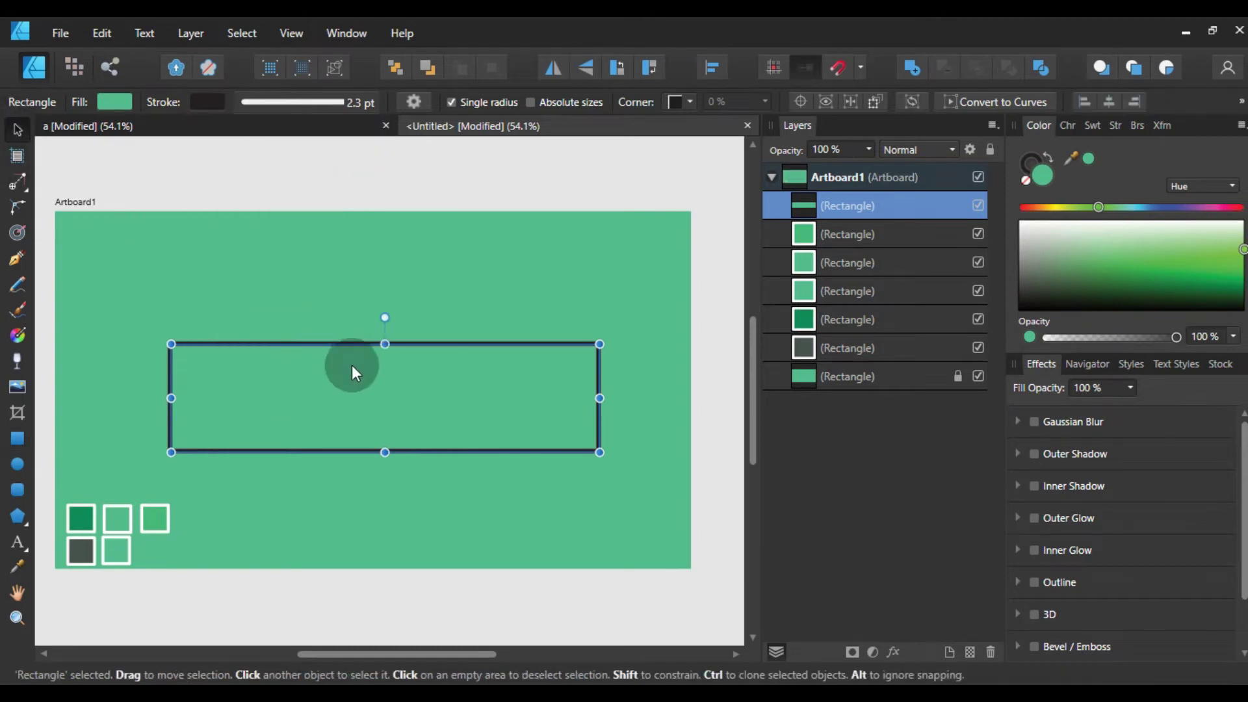
pyautogui.moveTo(385, 344); pyautogui.dragTo(389, 318)
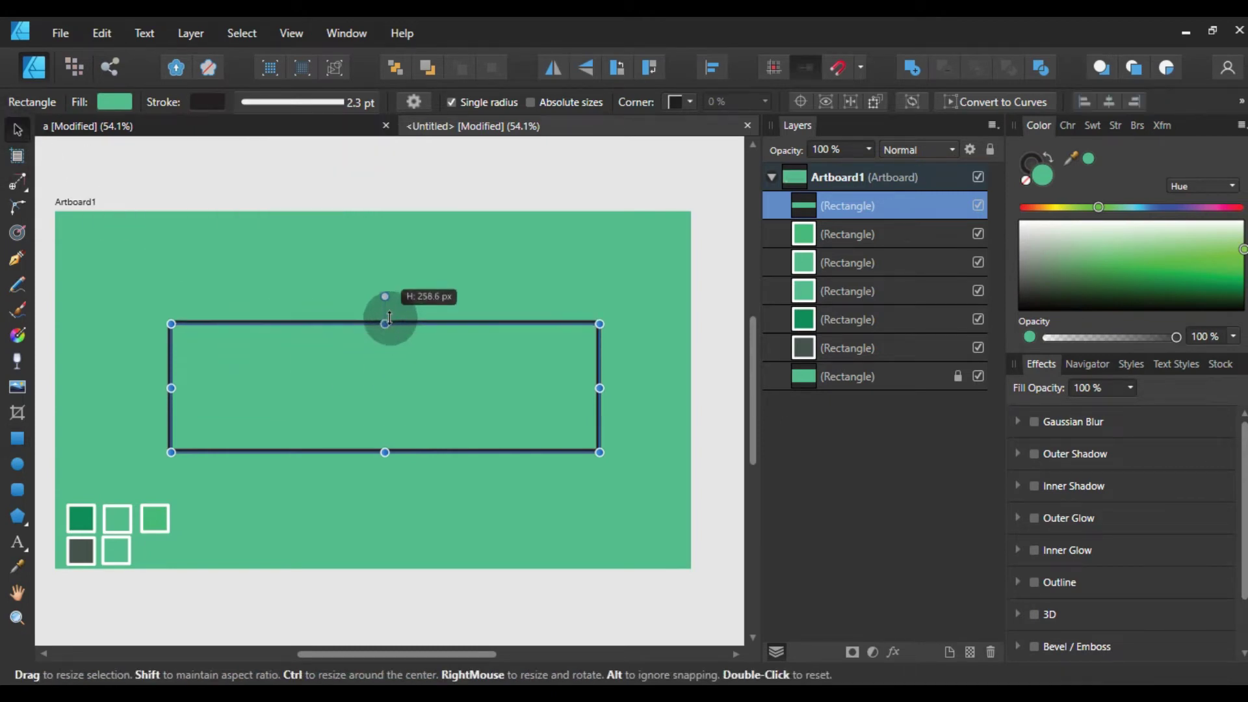
pyautogui.moveTo(416, 462); pyautogui.dragTo(447, 442)
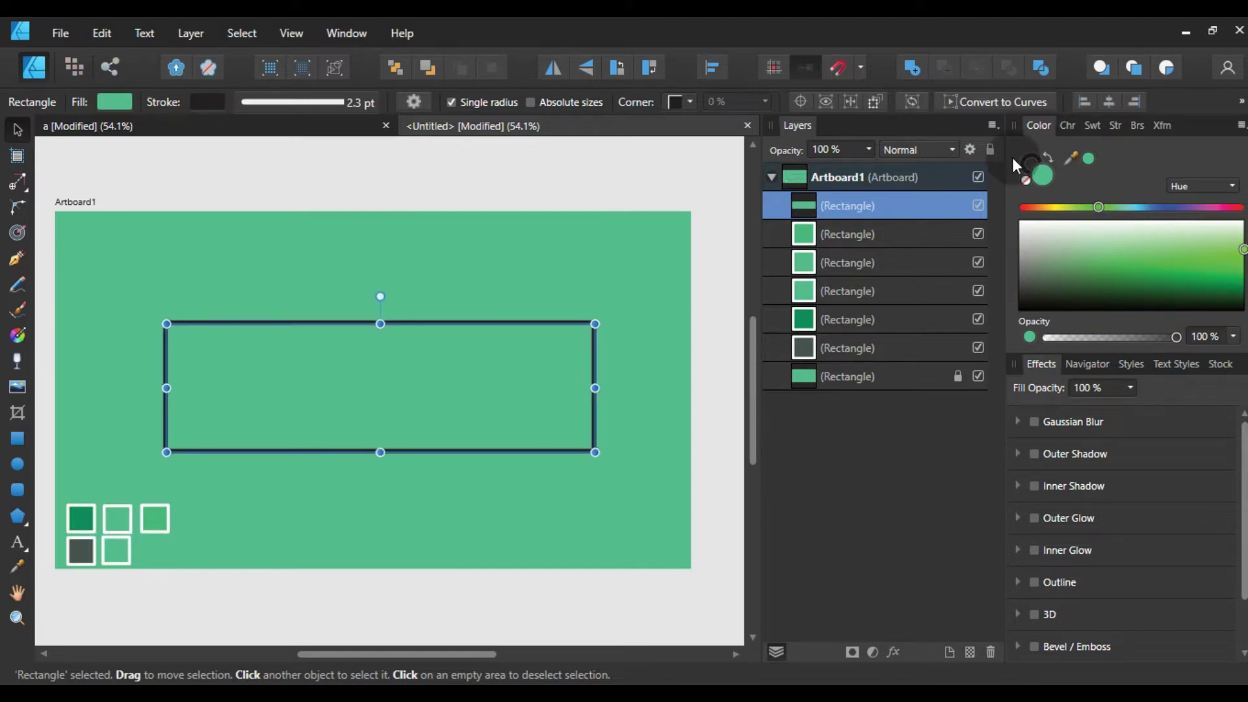
pyautogui.click(1028, 183)
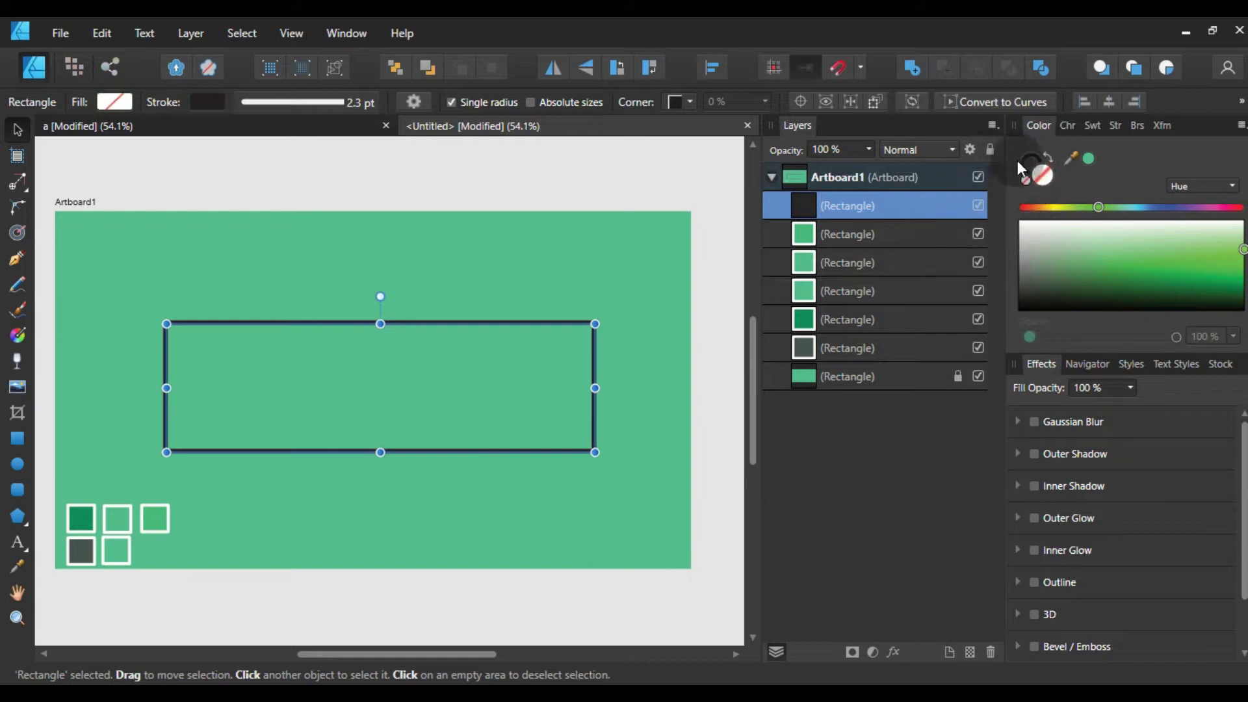
pyautogui.click(1024, 169)
pyautogui.moveTo(1016, 308); pyautogui.dragTo(1030, 196)
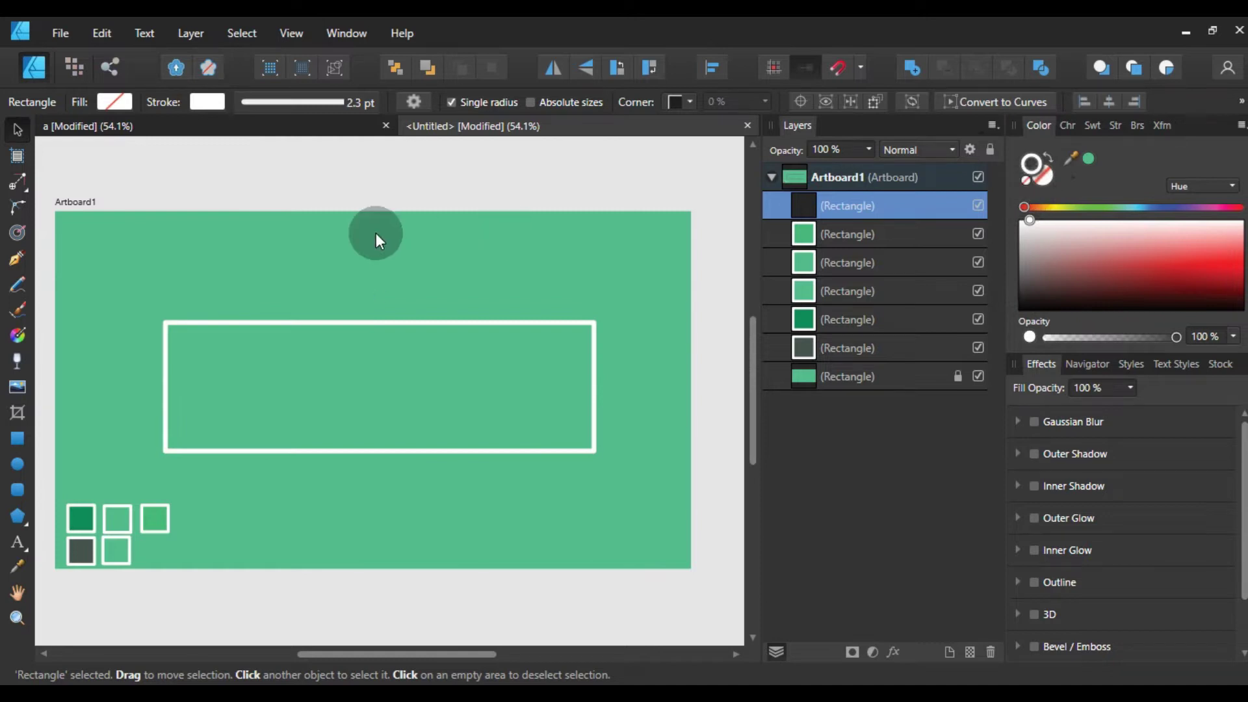
# Draw a new rectangle over the white frame's upper-left part
pyautogui.click(518, 185)
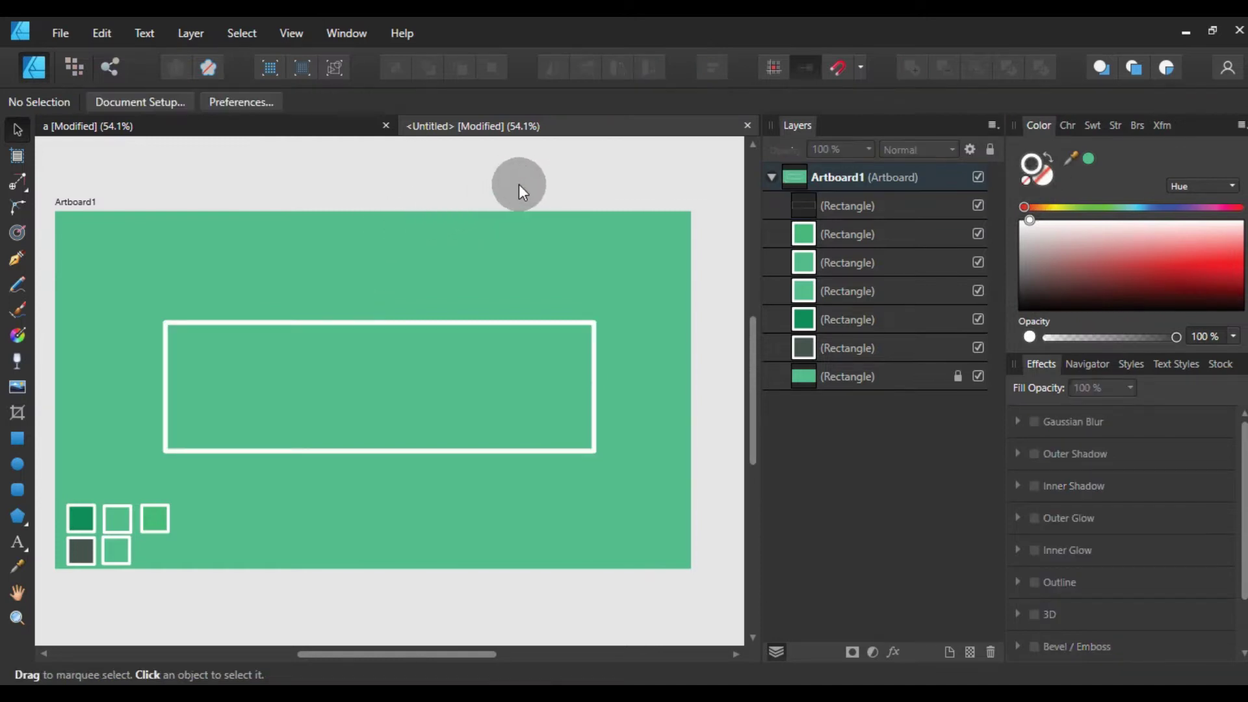
pyautogui.click(475, 325)
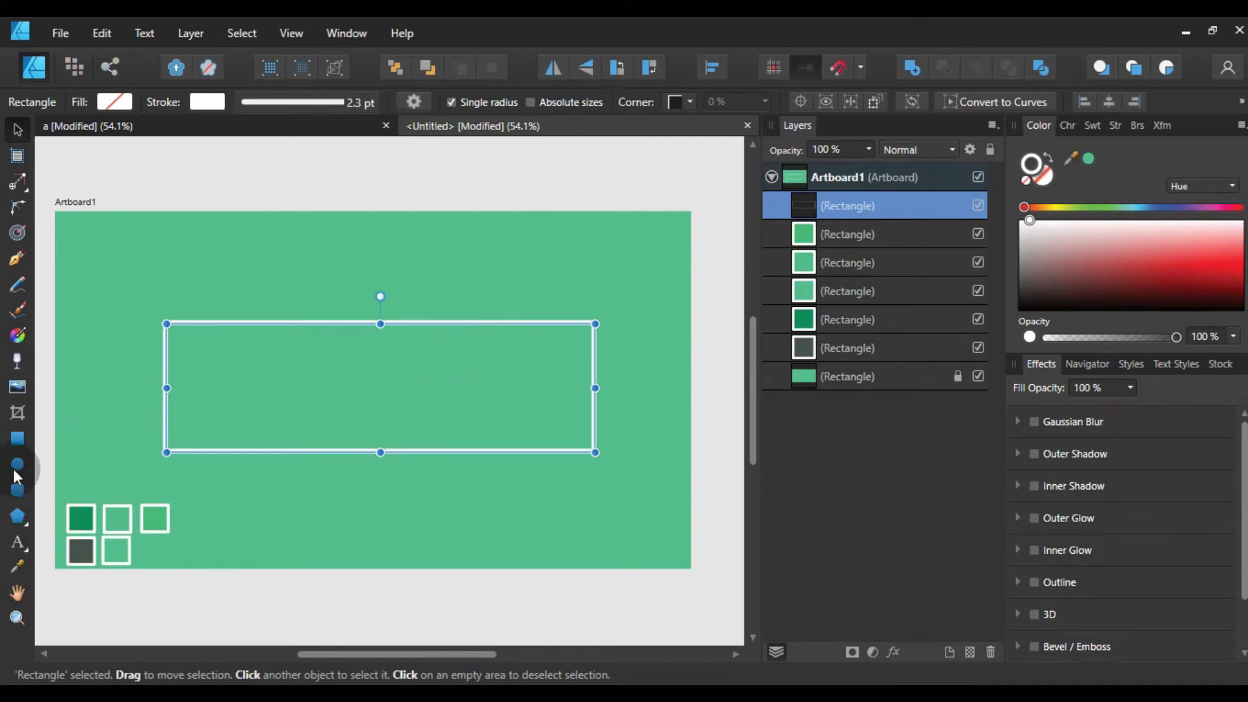
pyautogui.click(17, 438)
pyautogui.moveTo(162, 262)
pyautogui.mouseDown()
pyautogui.moveTo(339, 301)
pyautogui.moveTo(431, 351)
pyautogui.mouseUp()
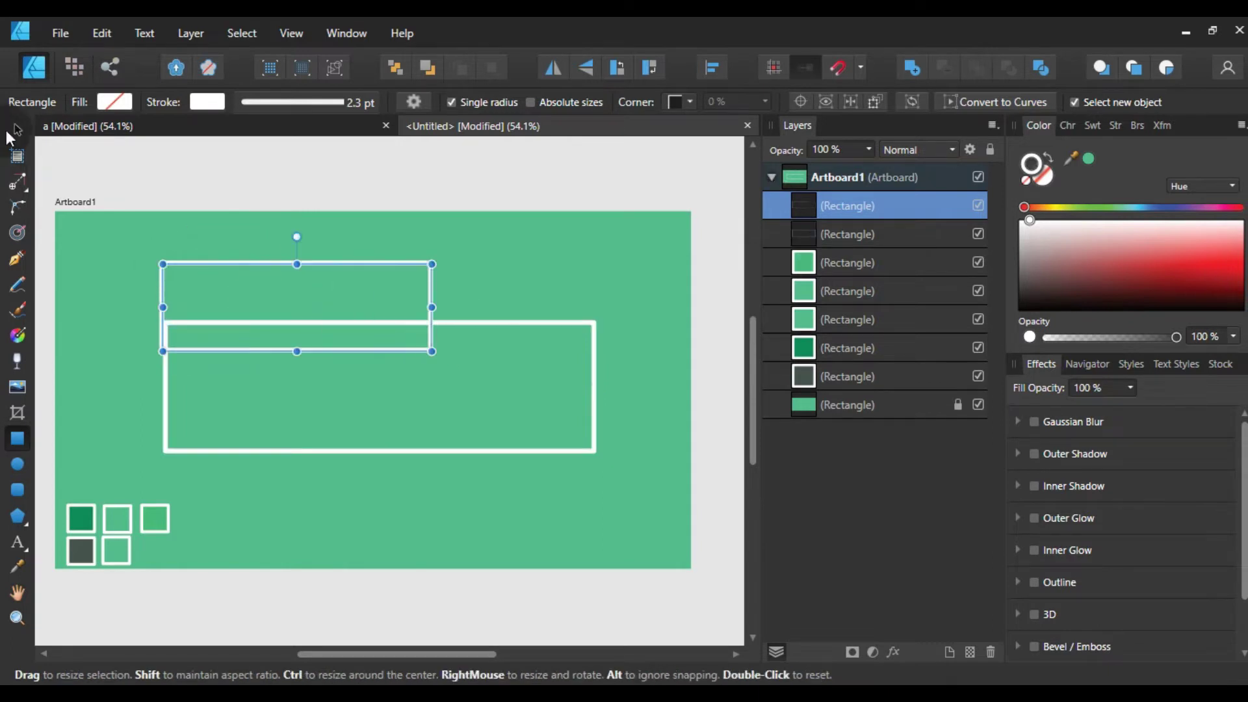
pyautogui.click(18, 129)
pyautogui.moveTo(362, 295); pyautogui.dragTo(381, 309)
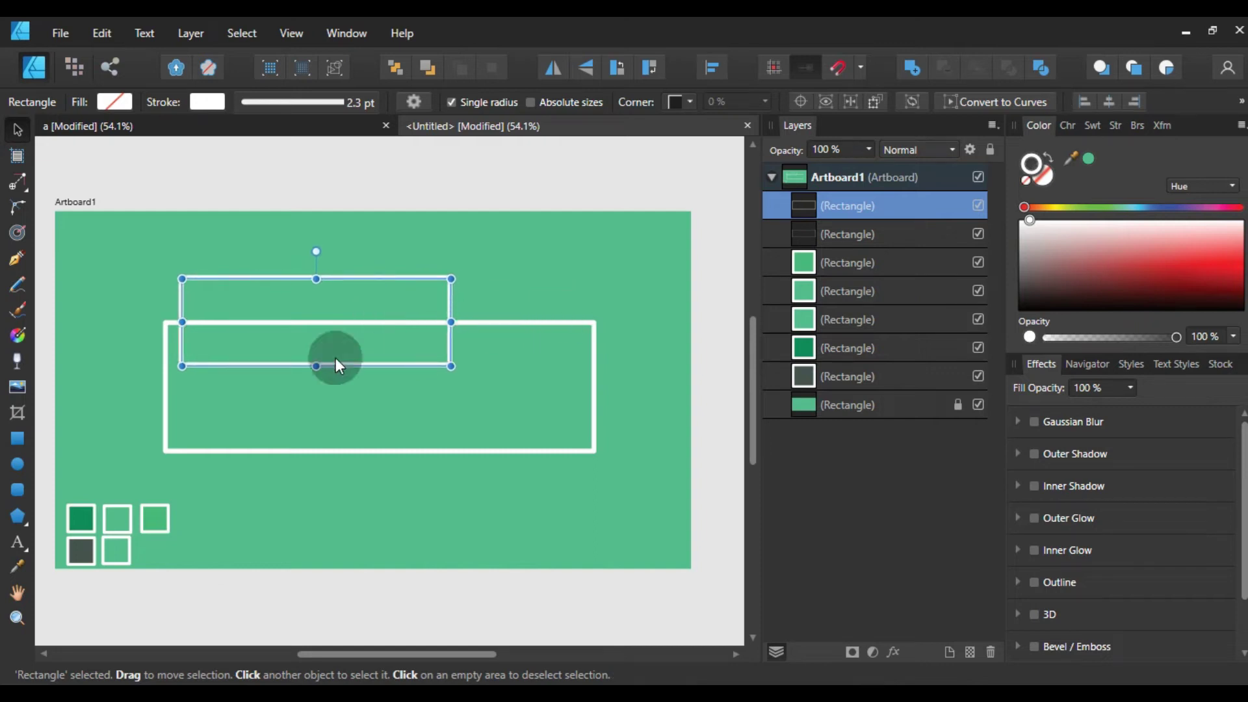
# Fill it with the small square's dark grey and move it behind the frame
pyautogui.click(16, 565)
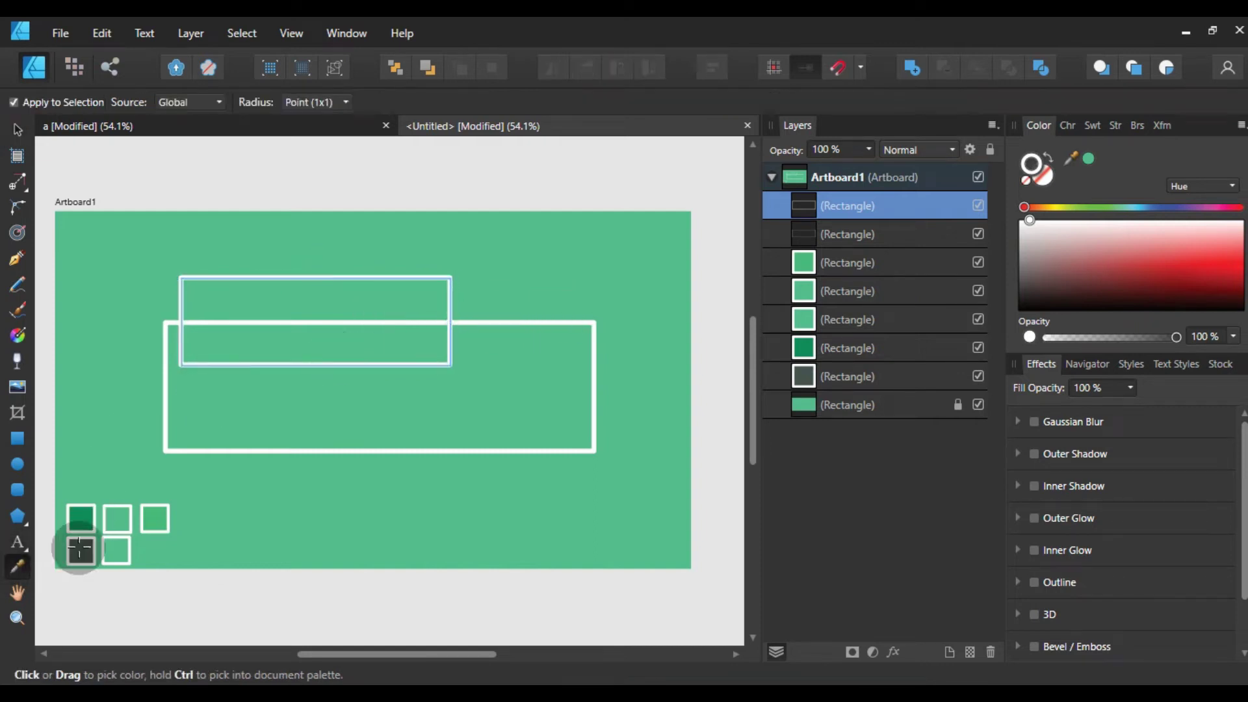
pyautogui.click(78, 553)
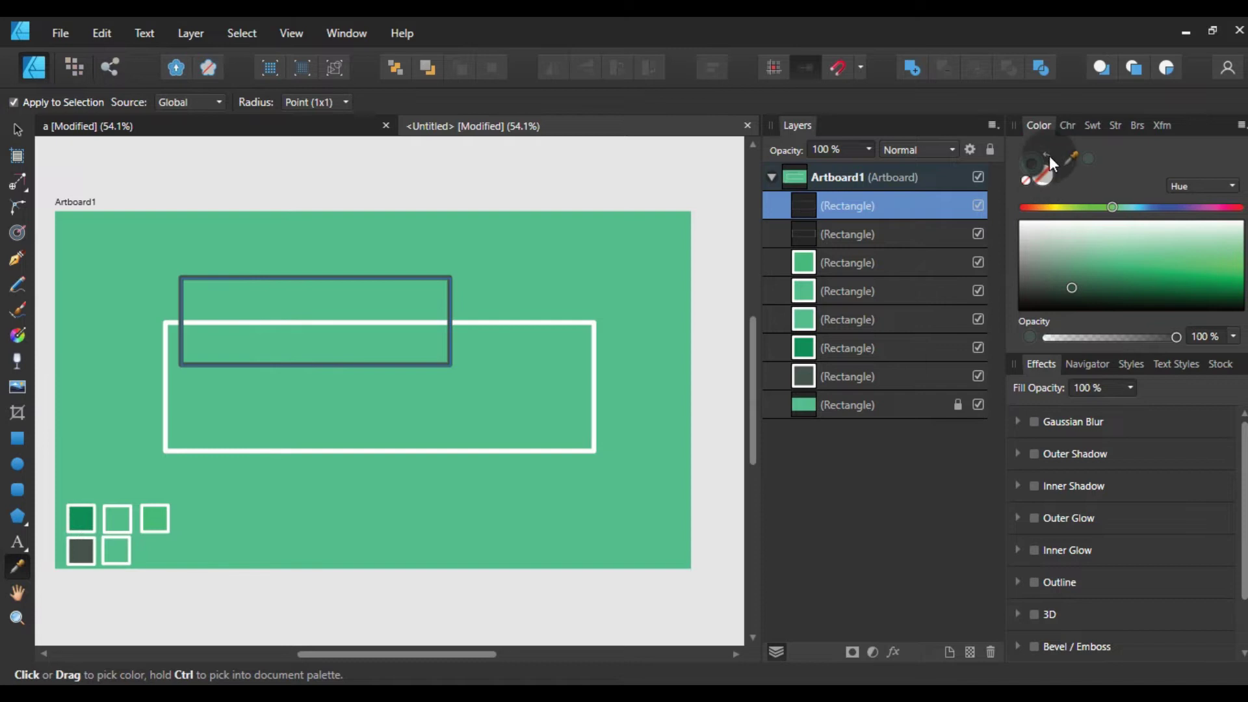
pyautogui.click(1040, 171)
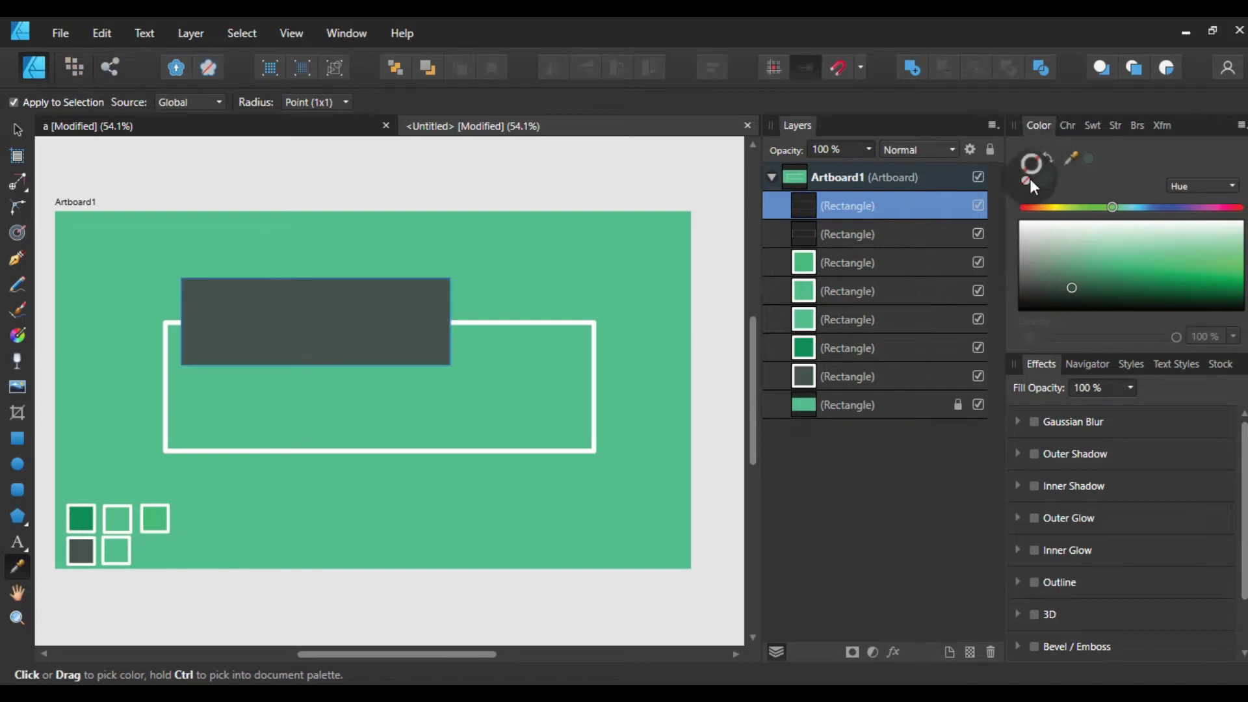
pyautogui.click(16, 133)
pyautogui.moveTo(810, 206); pyautogui.dragTo(785, 244)
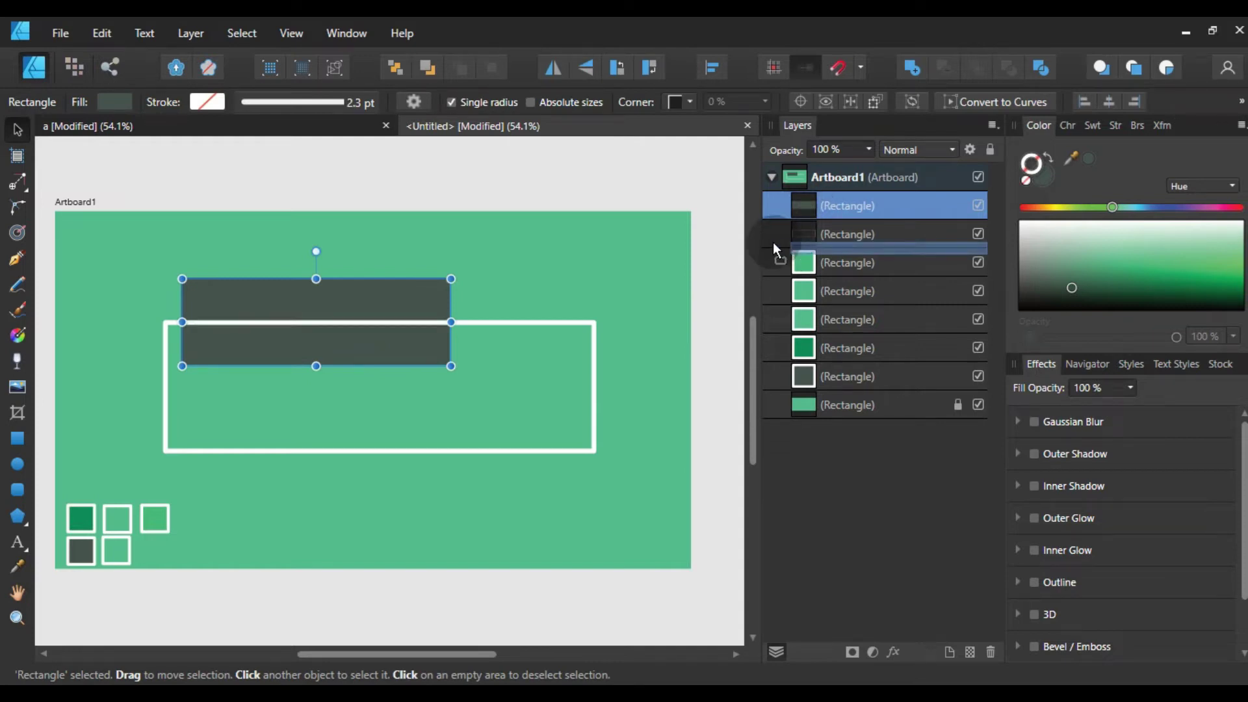
# Stretch the dark grey rectangle's bottom edge downward to make it taller
pyautogui.click(494, 286)
pyautogui.click(346, 301)
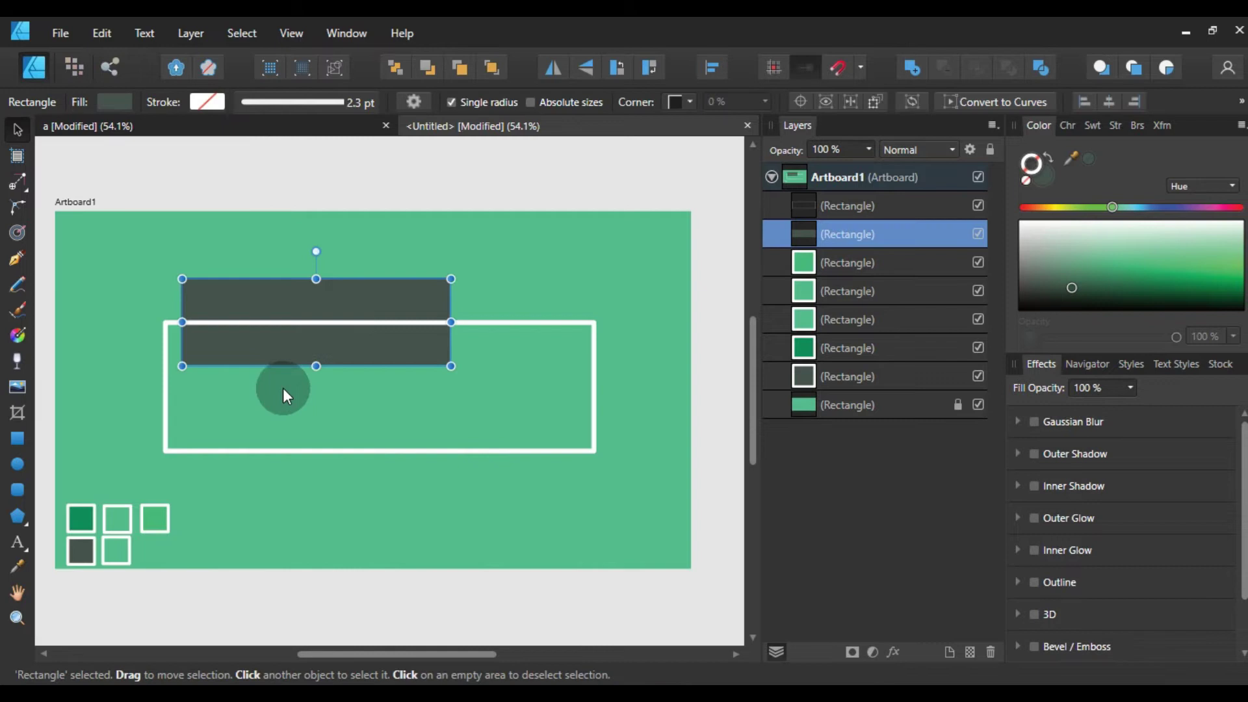
pyautogui.moveTo(318, 368)
pyautogui.mouseDown()
pyautogui.moveTo(322, 419)
pyautogui.moveTo(326, 407)
pyautogui.mouseUp()
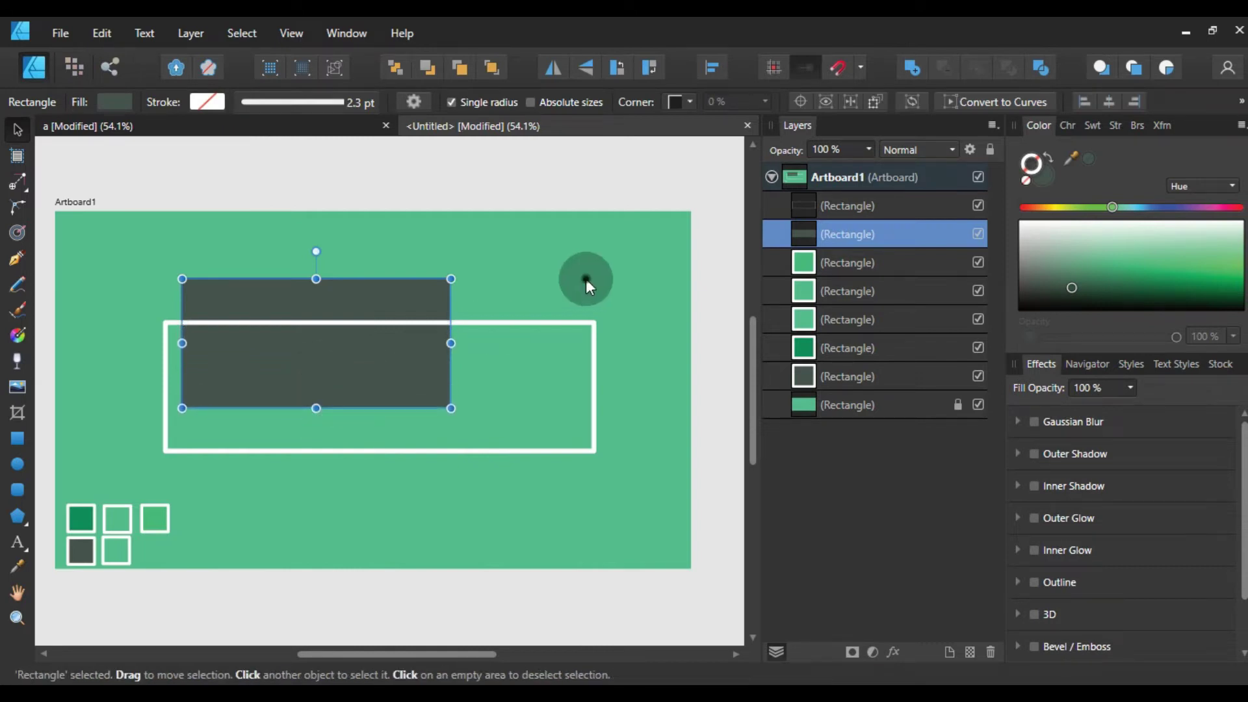
pyautogui.click(572, 279)
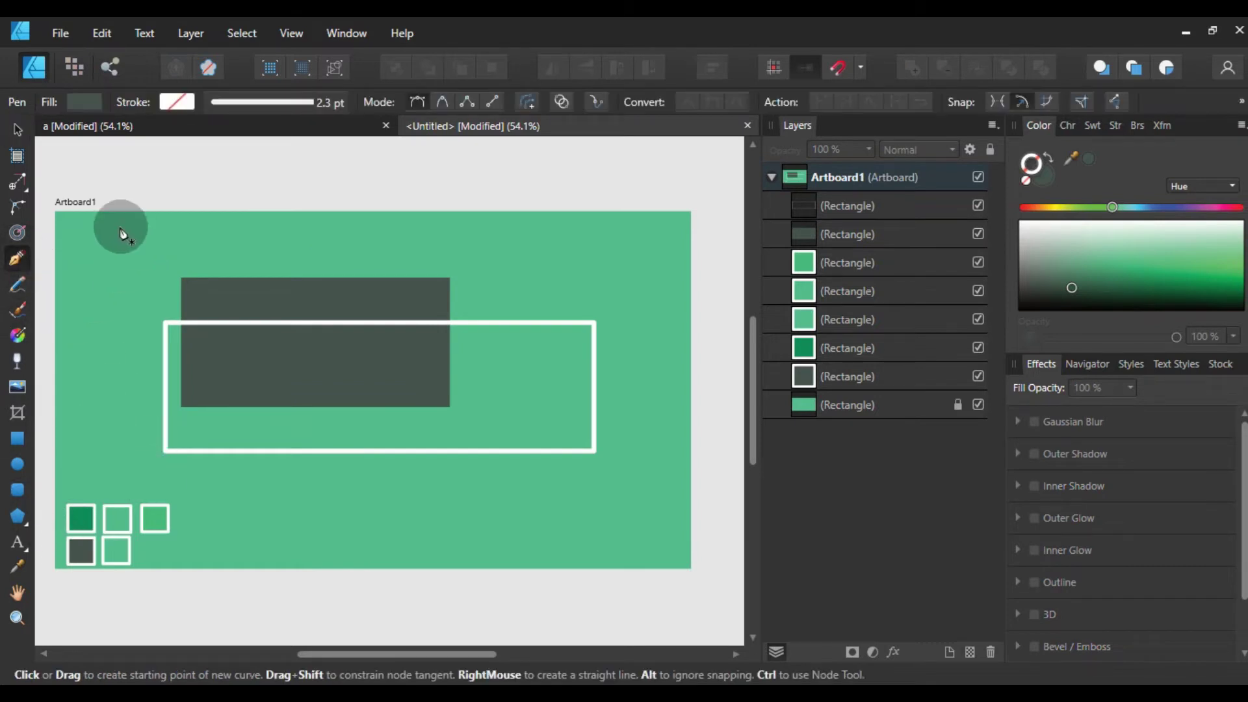
# Draw a straight horizontal line and move it inside the white frame
pyautogui.click(103, 210)
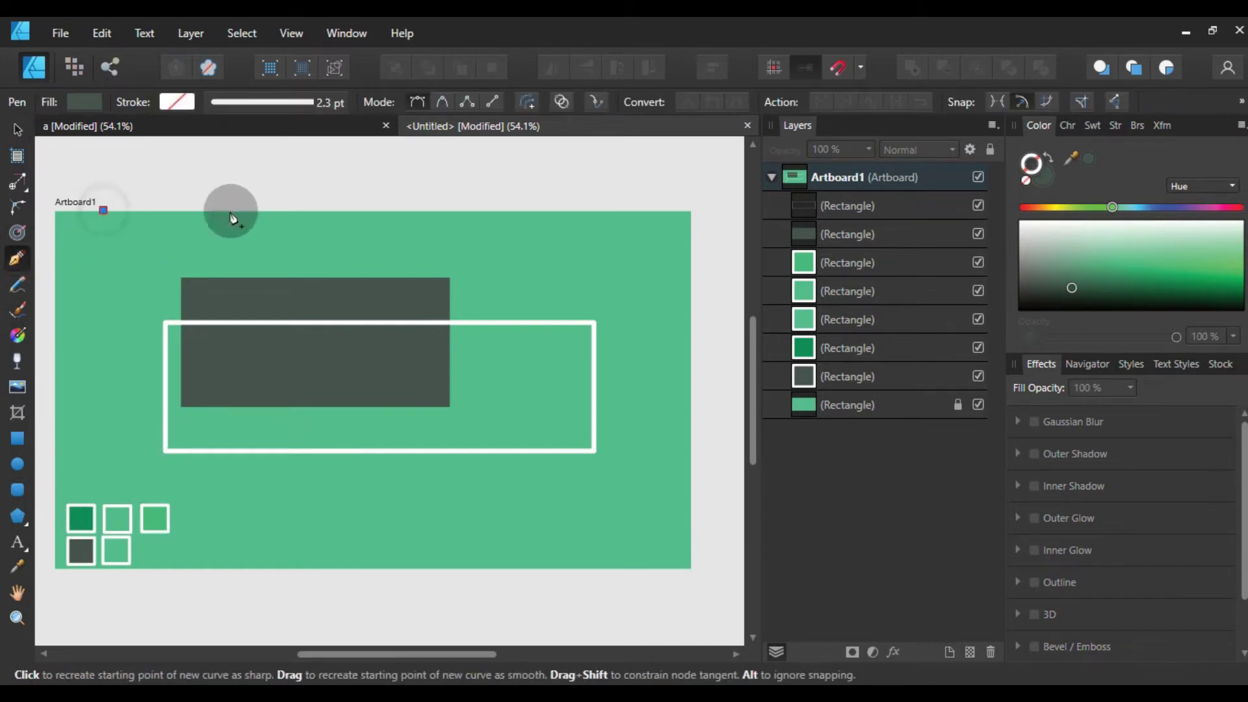
pyautogui.click(367, 211)
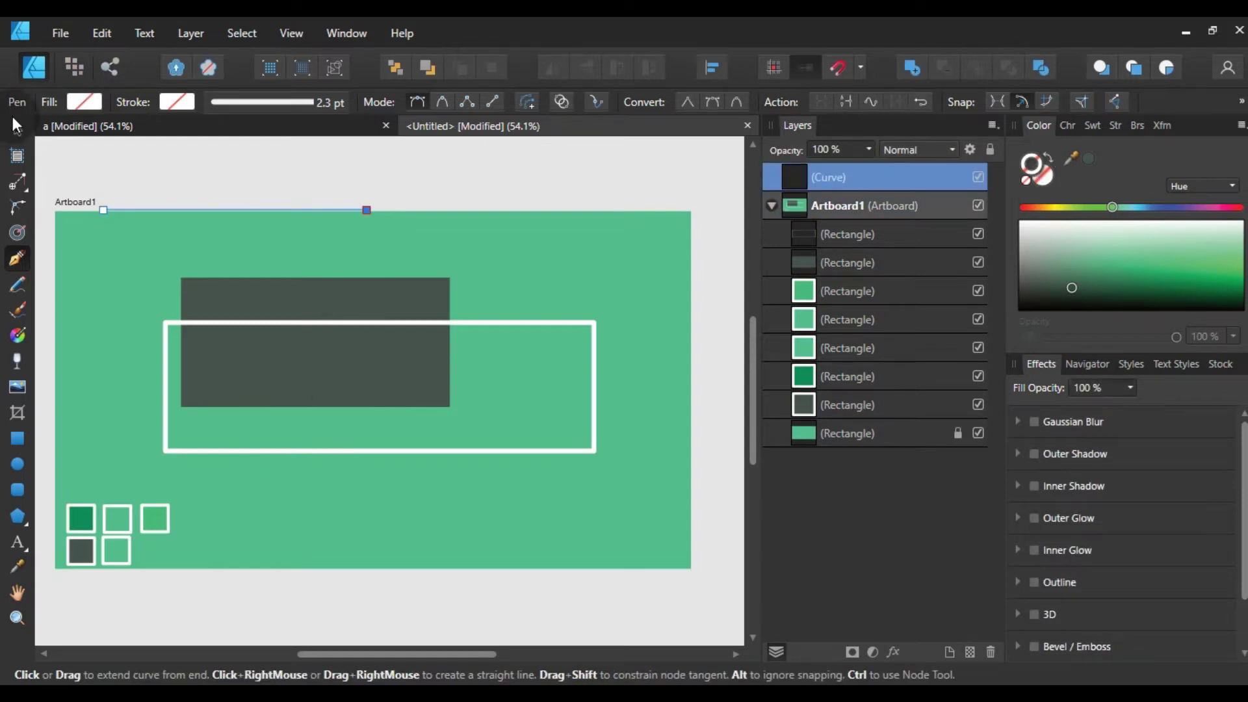
pyautogui.click(16, 125)
pyautogui.moveTo(323, 209); pyautogui.dragTo(407, 426)
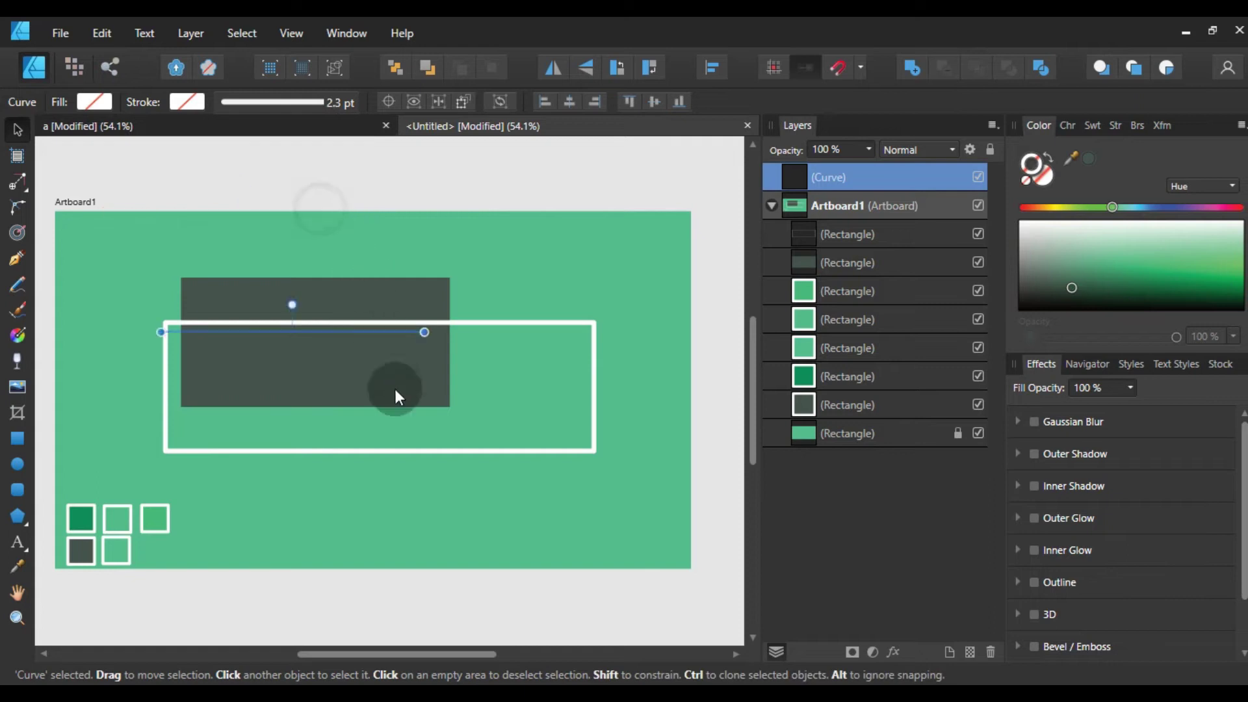
# Thicken the line's stroke to 2.8 pt and color it white
pyautogui.click(327, 105)
pyautogui.moveTo(252, 171); pyautogui.dragTo(252, 173)
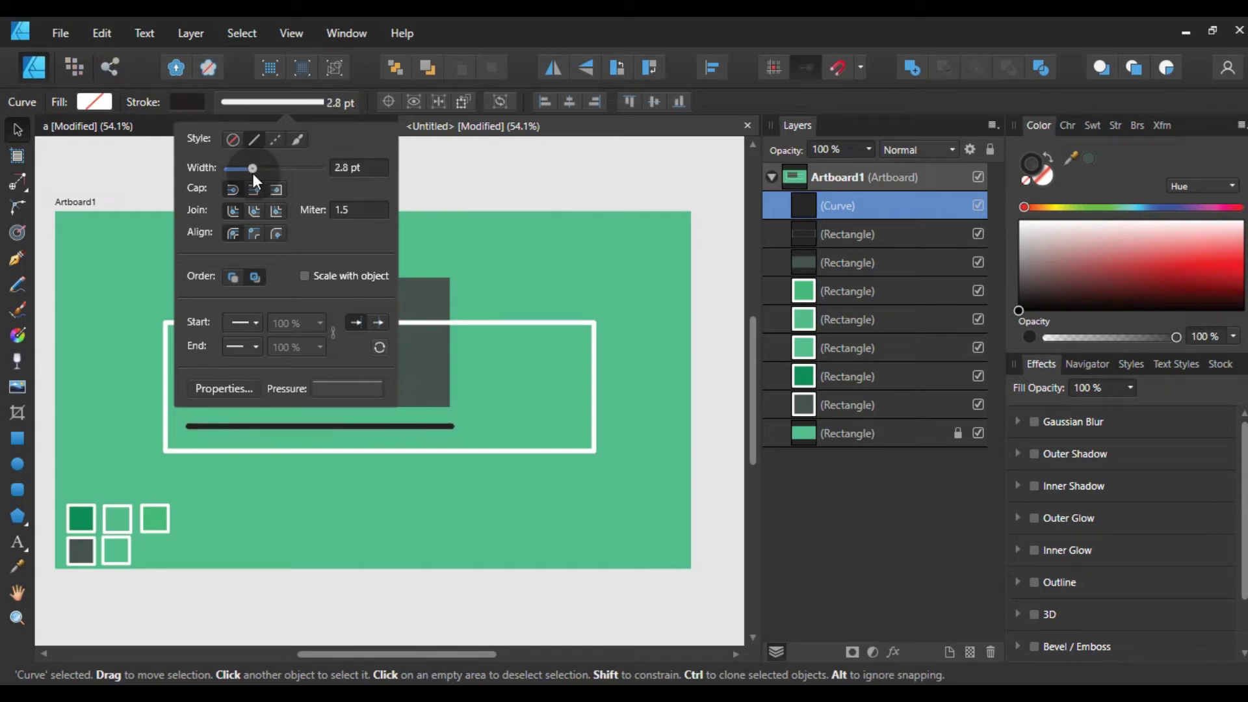
pyautogui.click(530, 186)
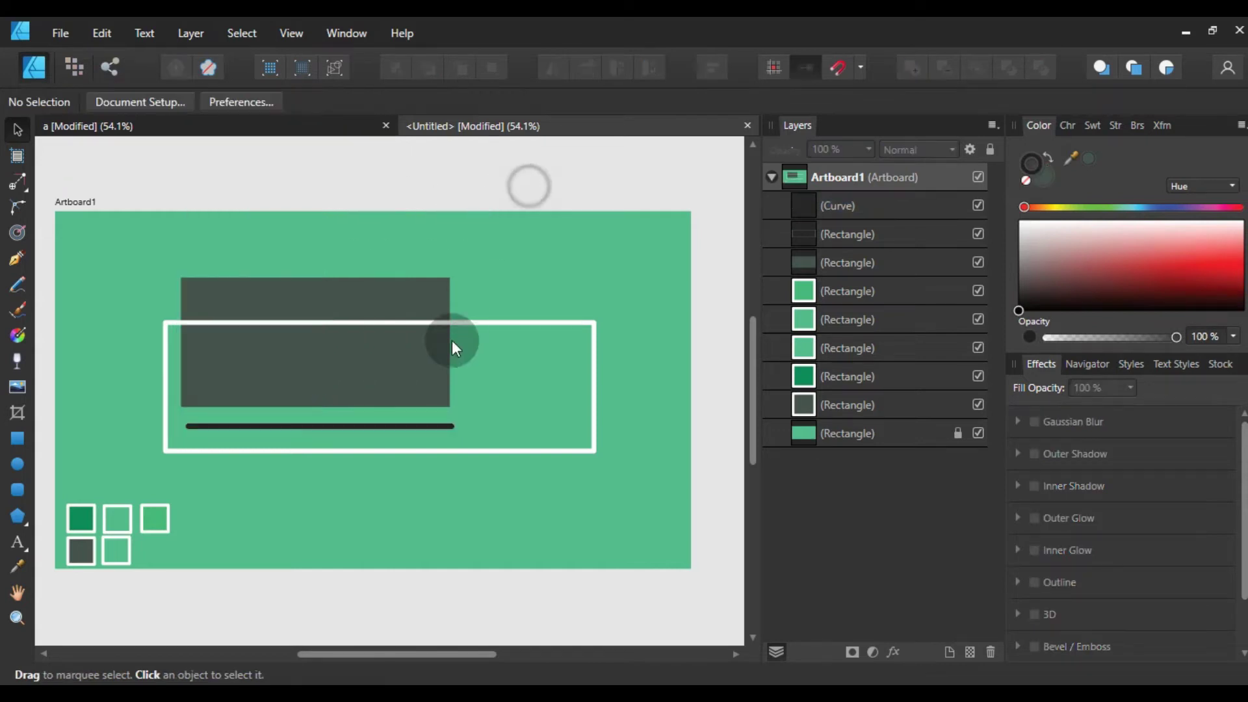
pyautogui.click(436, 427)
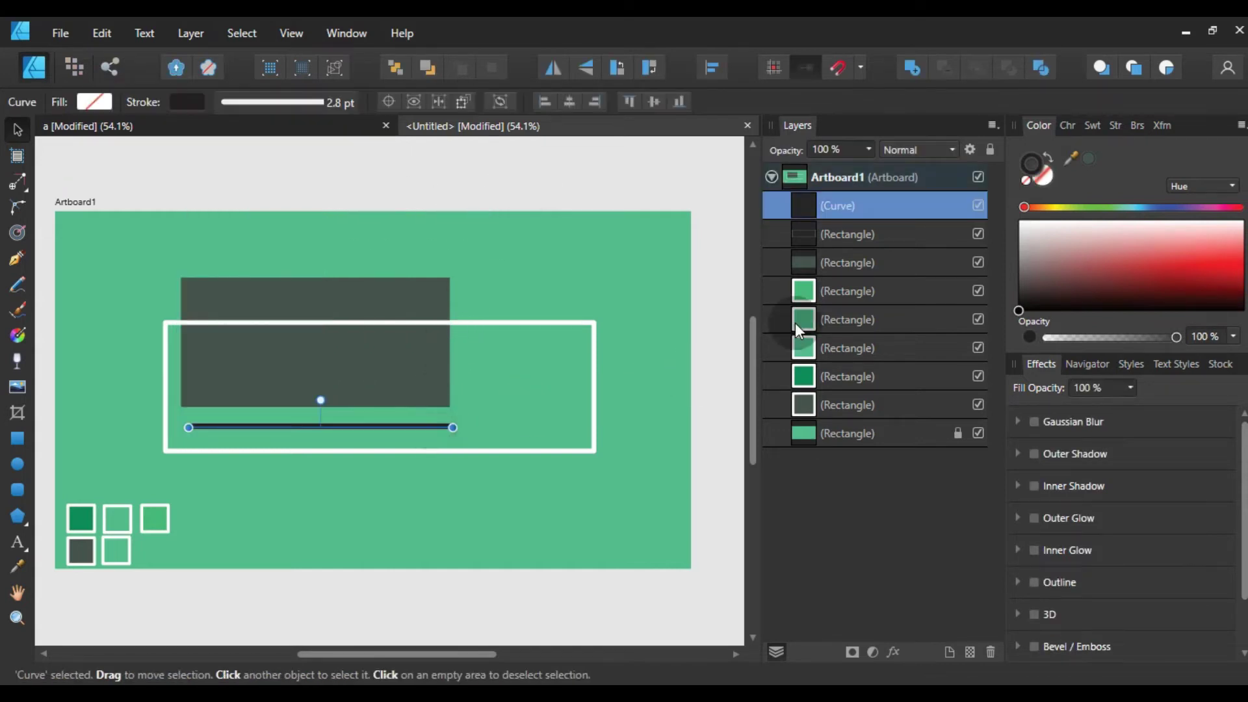
pyautogui.click(24, 557)
pyautogui.moveTo(150, 376); pyautogui.dragTo(164, 357)
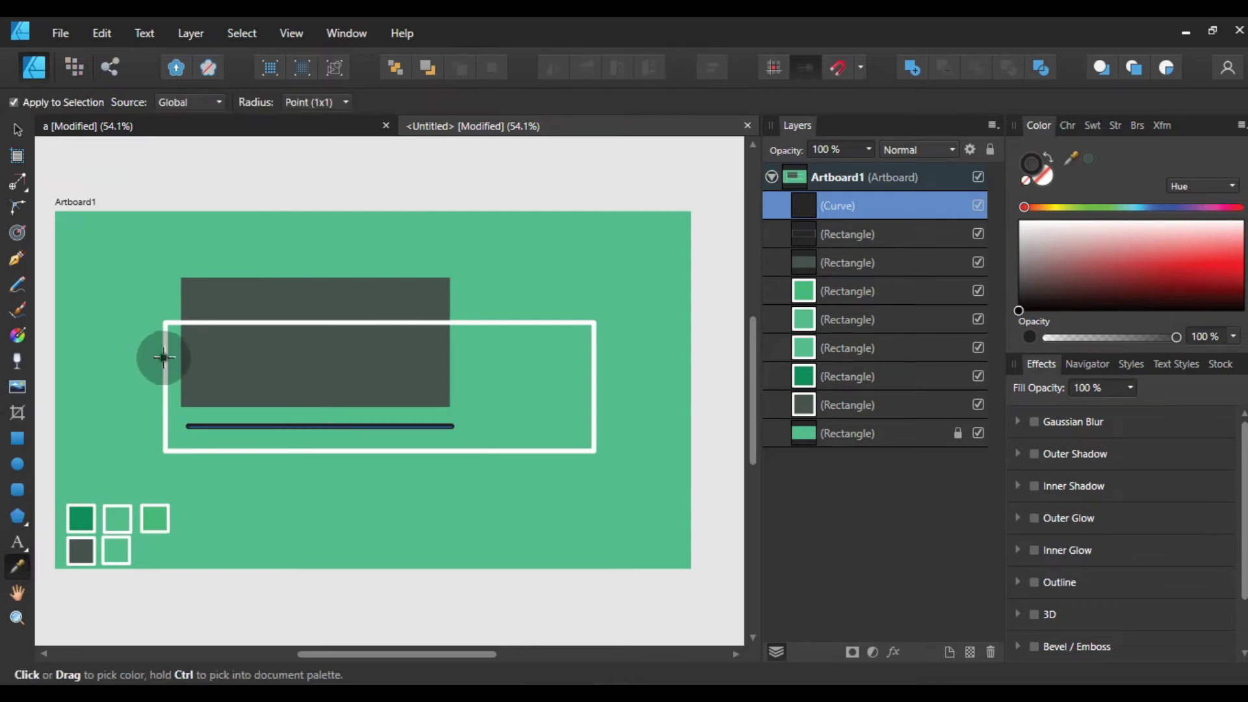
pyautogui.click(17, 129)
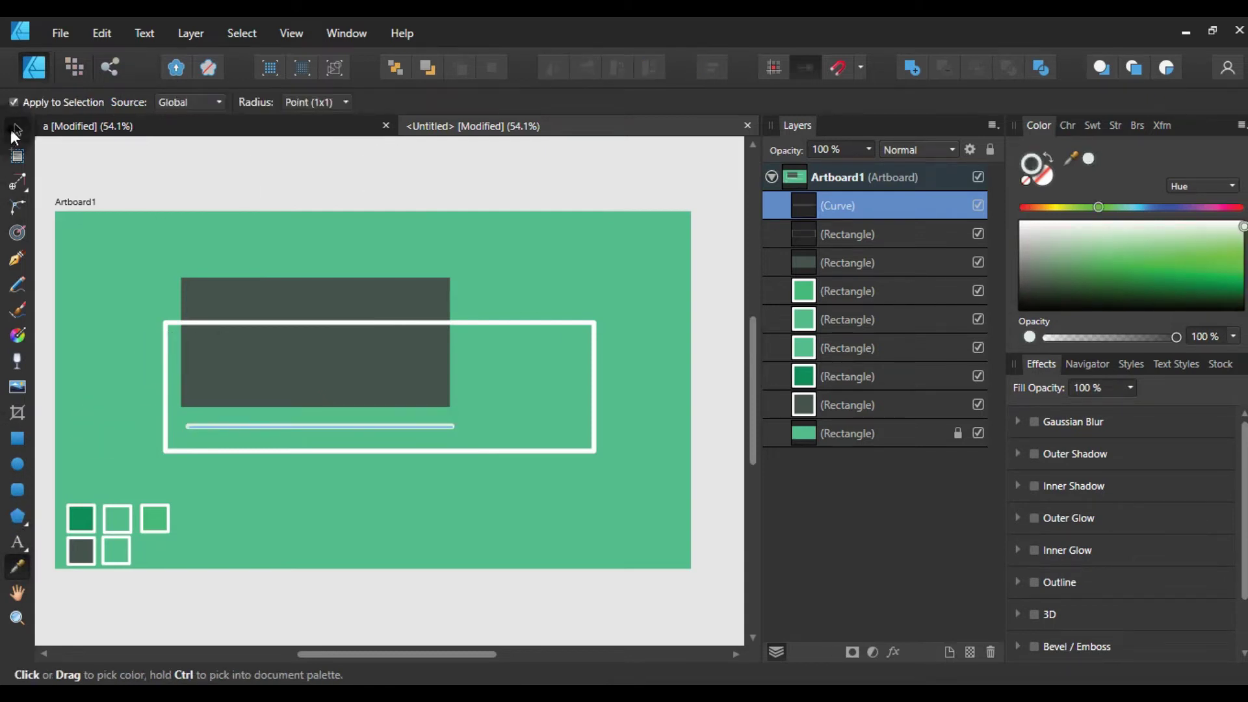
pyautogui.click(533, 293)
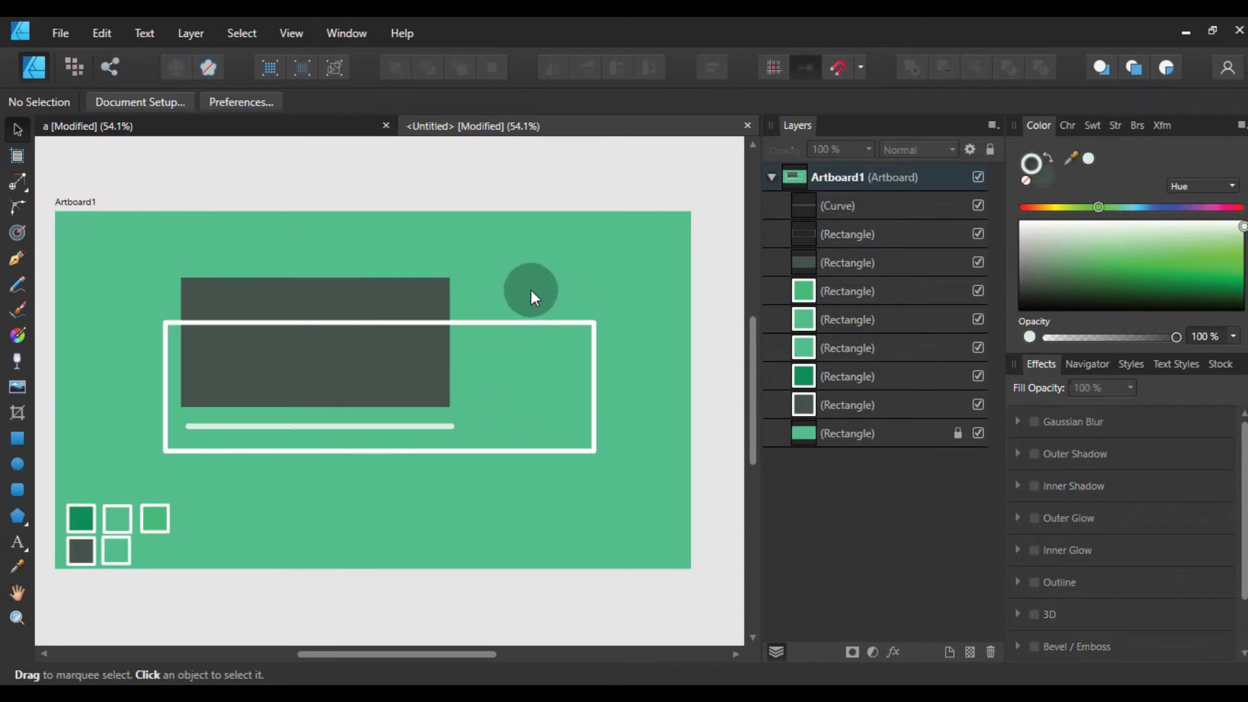
# Add the text NATURE just under the white frame
pyautogui.click(17, 541)
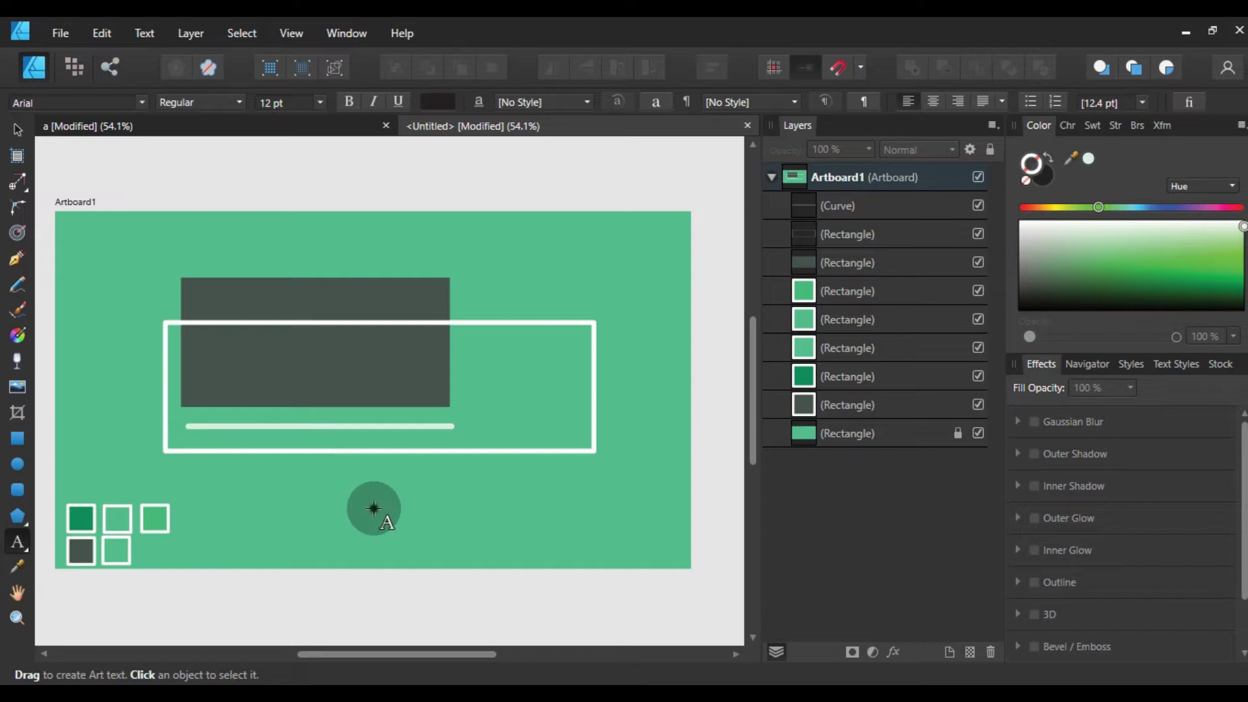
pyautogui.click(374, 508)
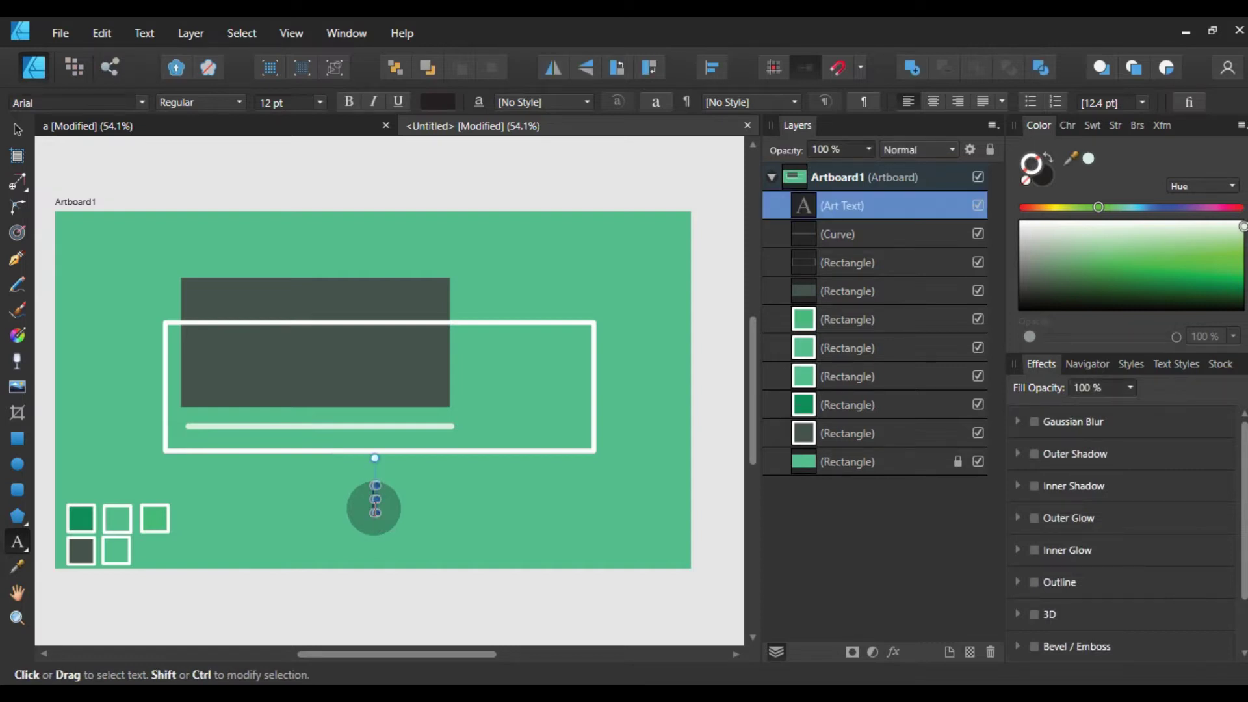
pyautogui.write('NATURE')
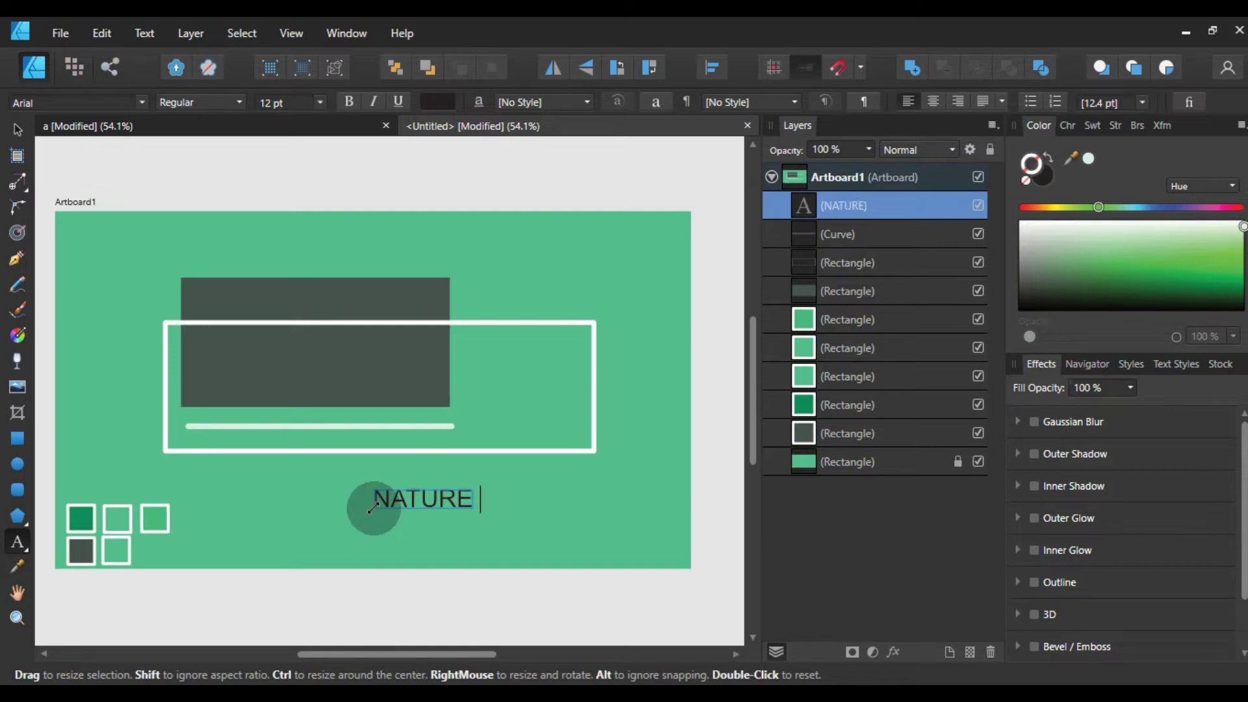
pyautogui.press('Escape')
pyautogui.scroll(1, 372, 509)
pyautogui.press('v')
pyautogui.moveTo(452, 551)
pyautogui.mouseDown()
pyautogui.moveTo(390, 530)
pyautogui.moveTo(563, 587)
pyautogui.mouseUp()
# Copy NATURE to the lower right and change its text to ICON
pyautogui.click(17, 543)
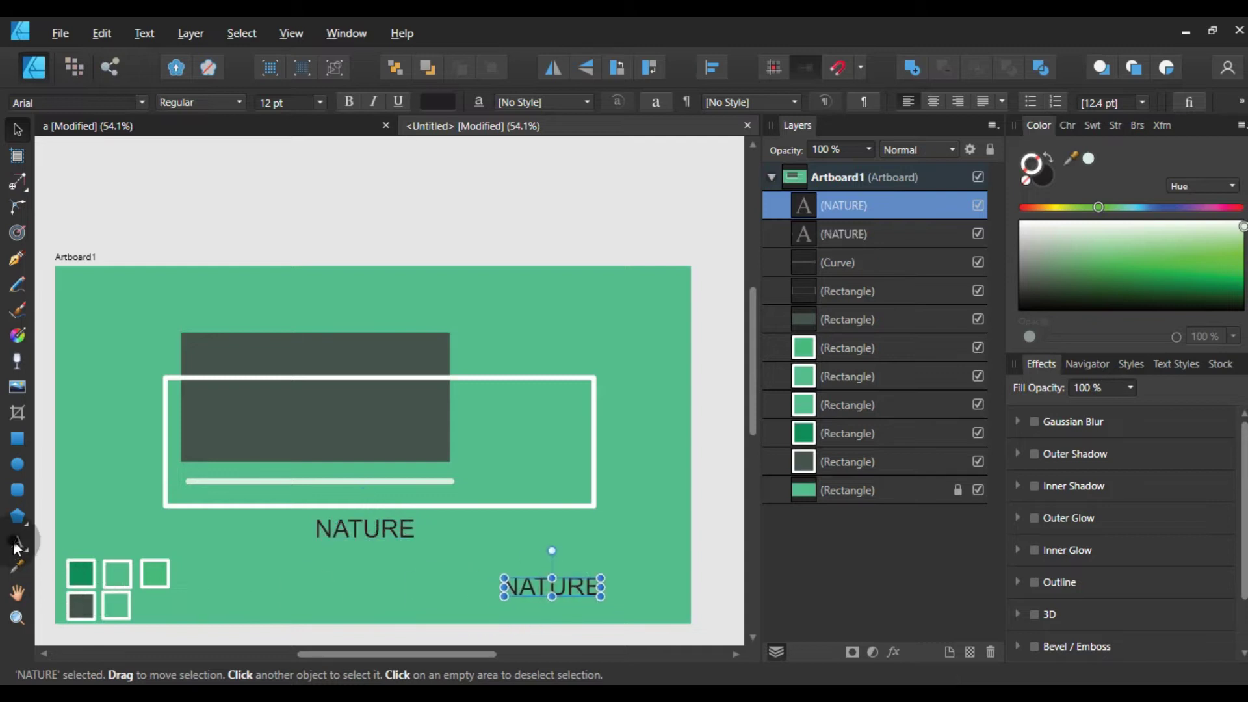
pyautogui.click(591, 588)
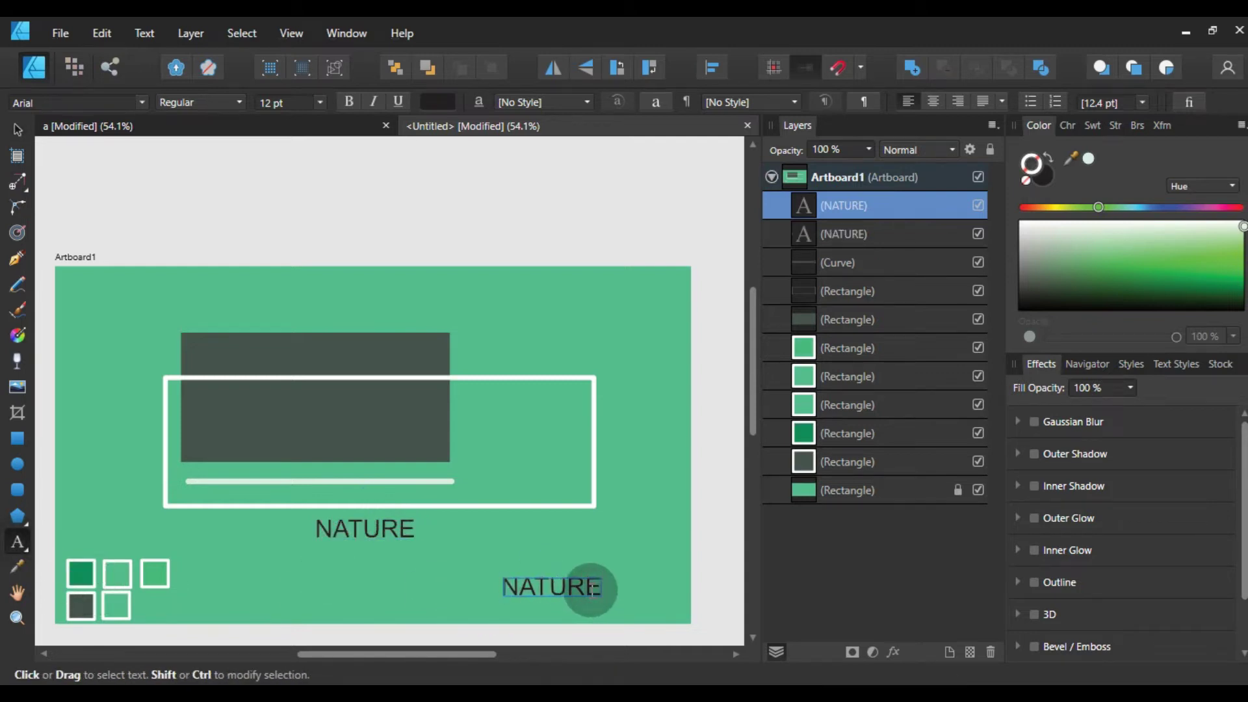
pyautogui.press('BackSpace')
pyautogui.press('BackSpace')
pyautogui.press('BackSpace')
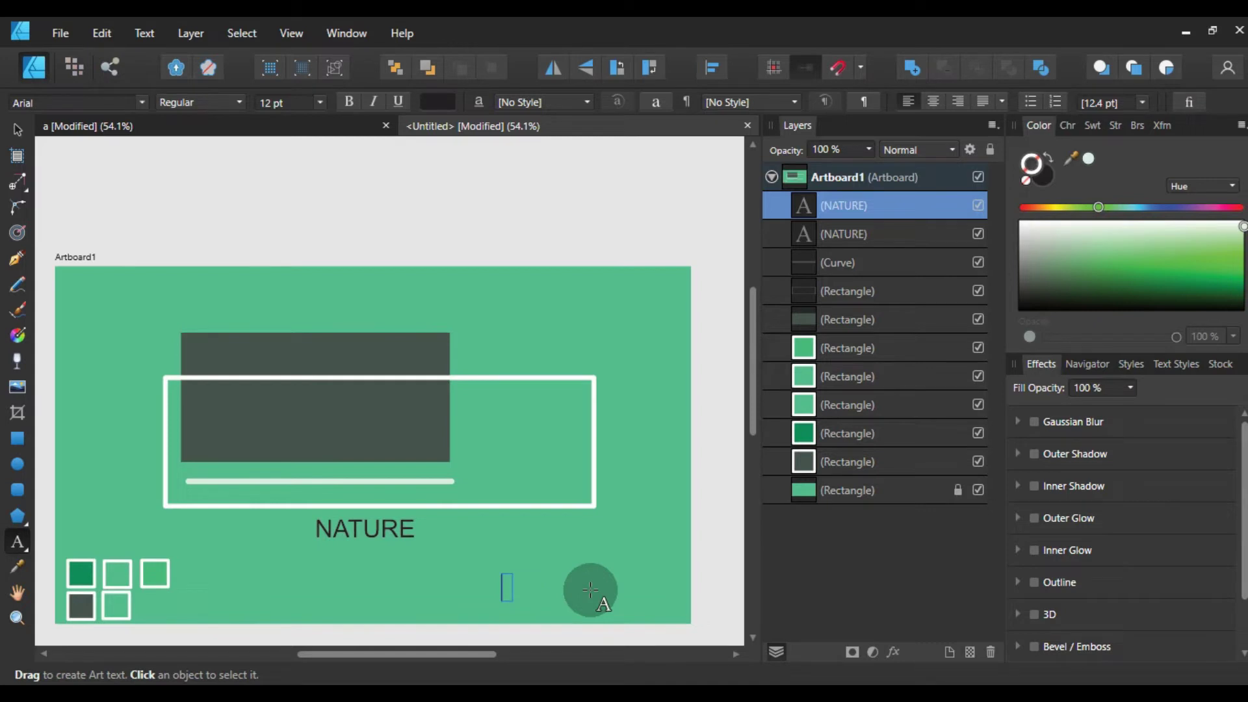
pyautogui.write('ICON')
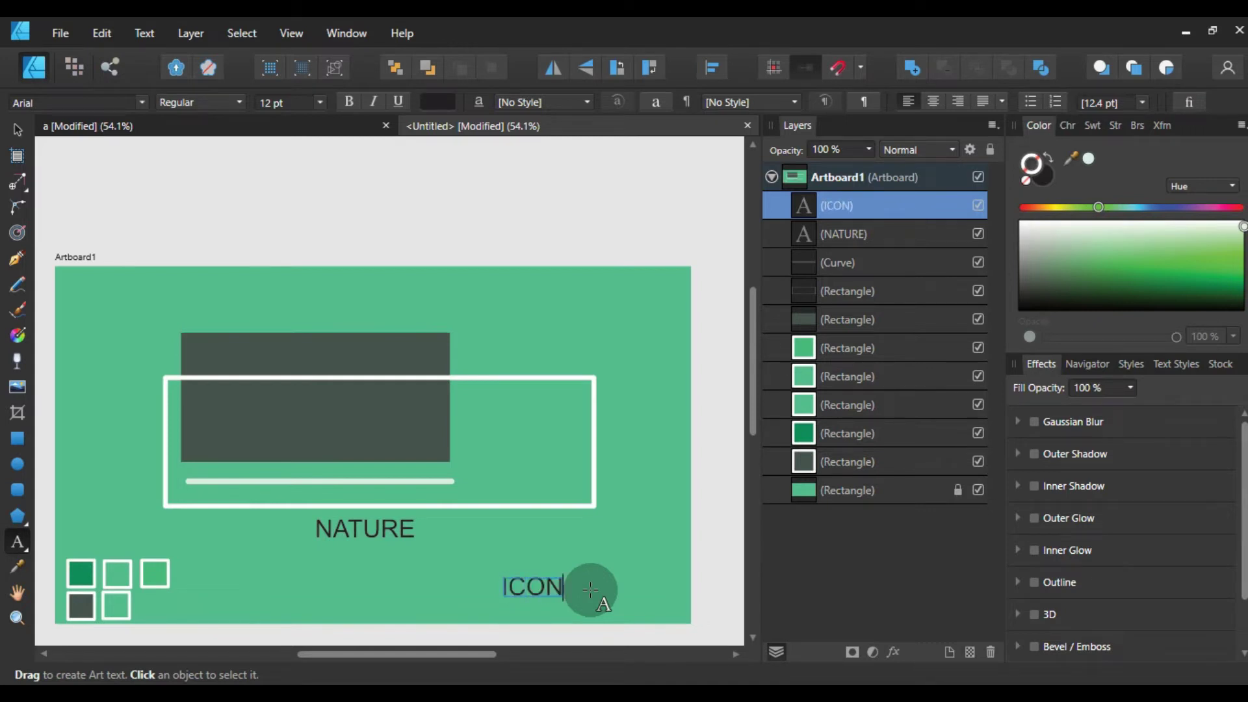
pyautogui.click(590, 590)
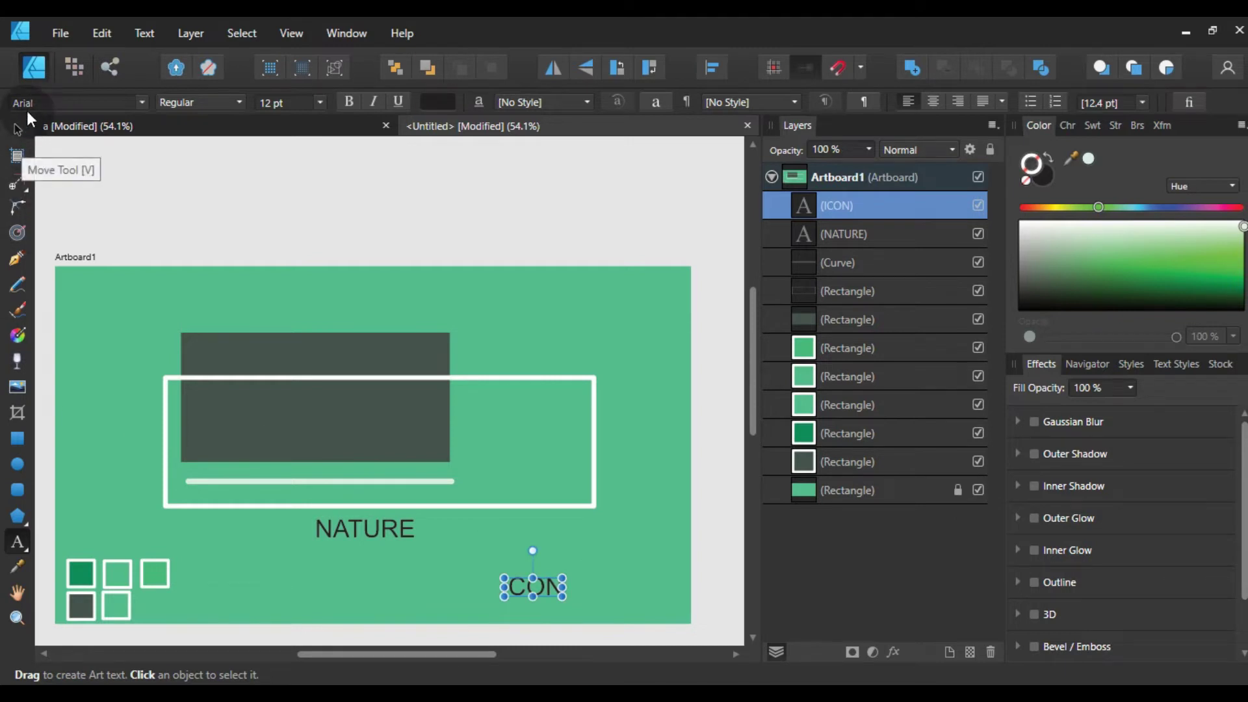
# Select NATURE and ICON together and set their font to NSimSun
pyautogui.press('v')
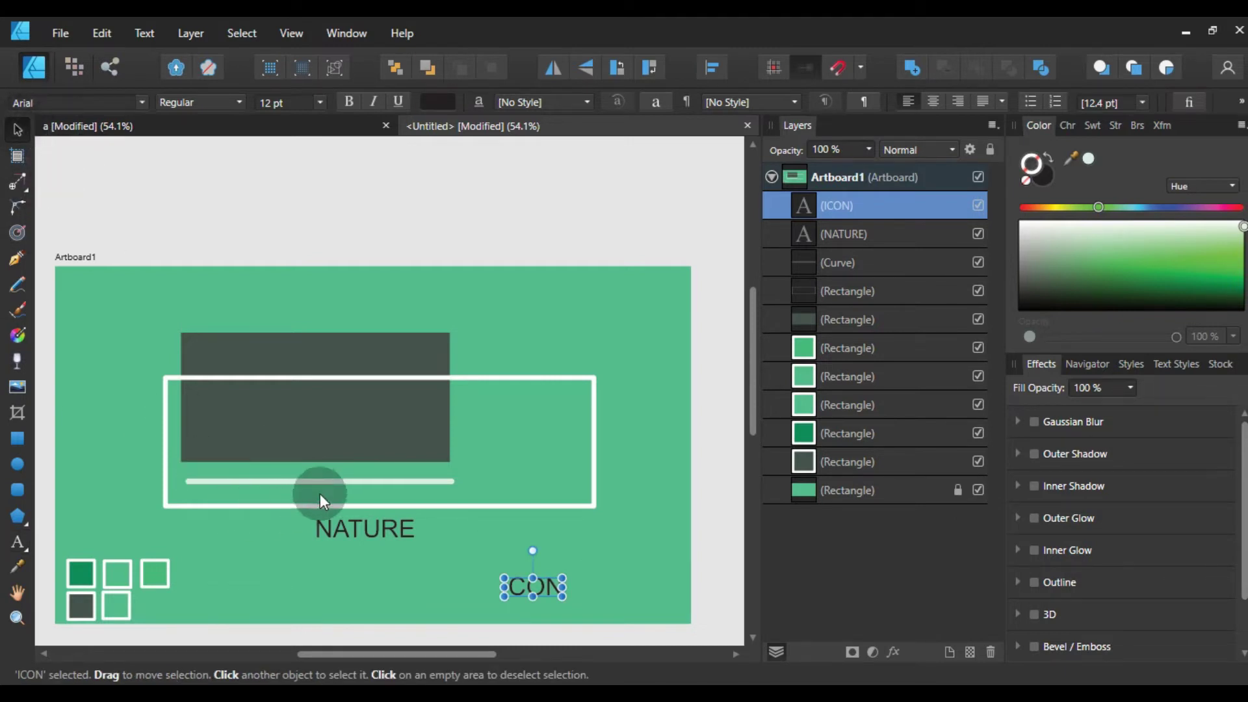
pyautogui.click(329, 514)
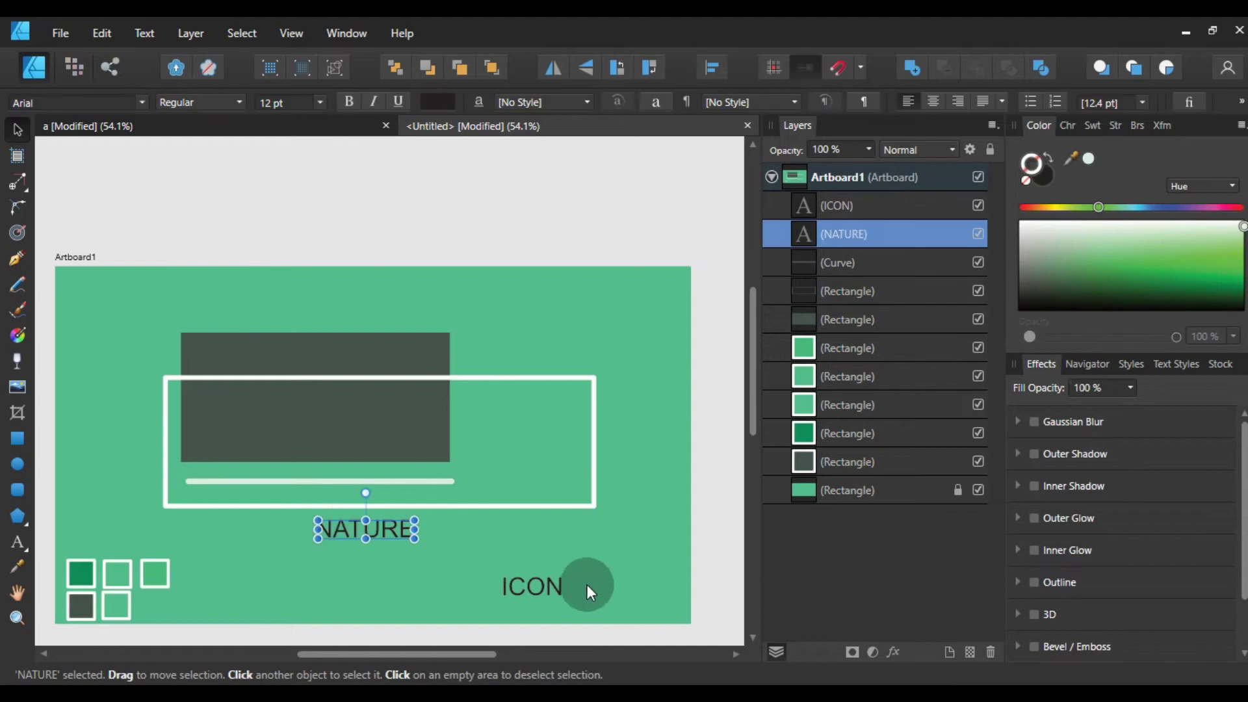
pyautogui.keyDown('shift'); pyautogui.click(556, 587); pyautogui.keyUp('shift')
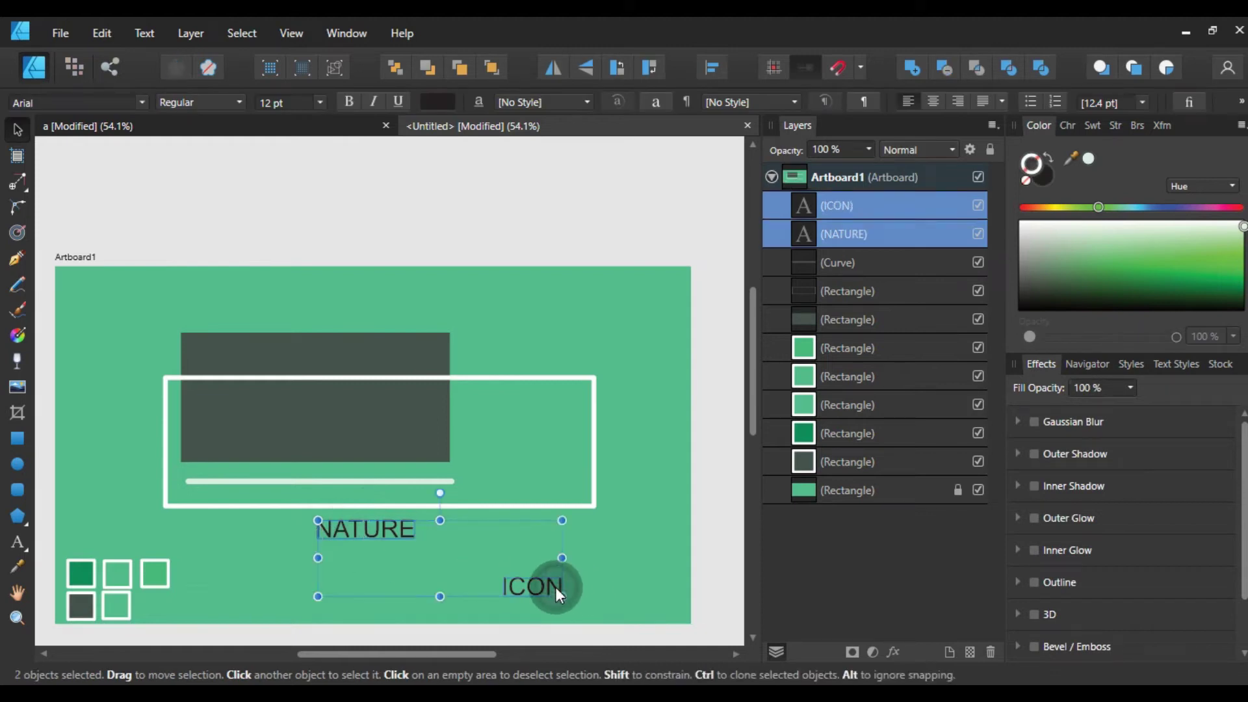
pyautogui.click(118, 103)
pyautogui.doubleClick(120, 103)
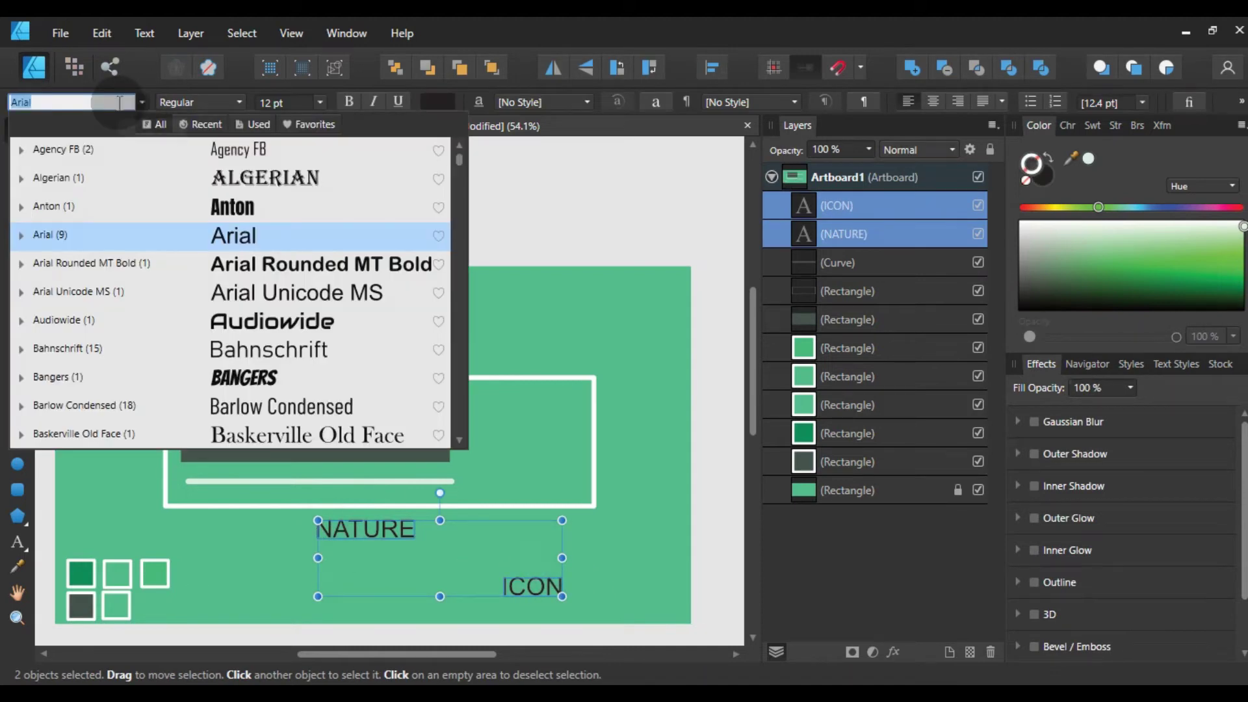
pyautogui.write('n')
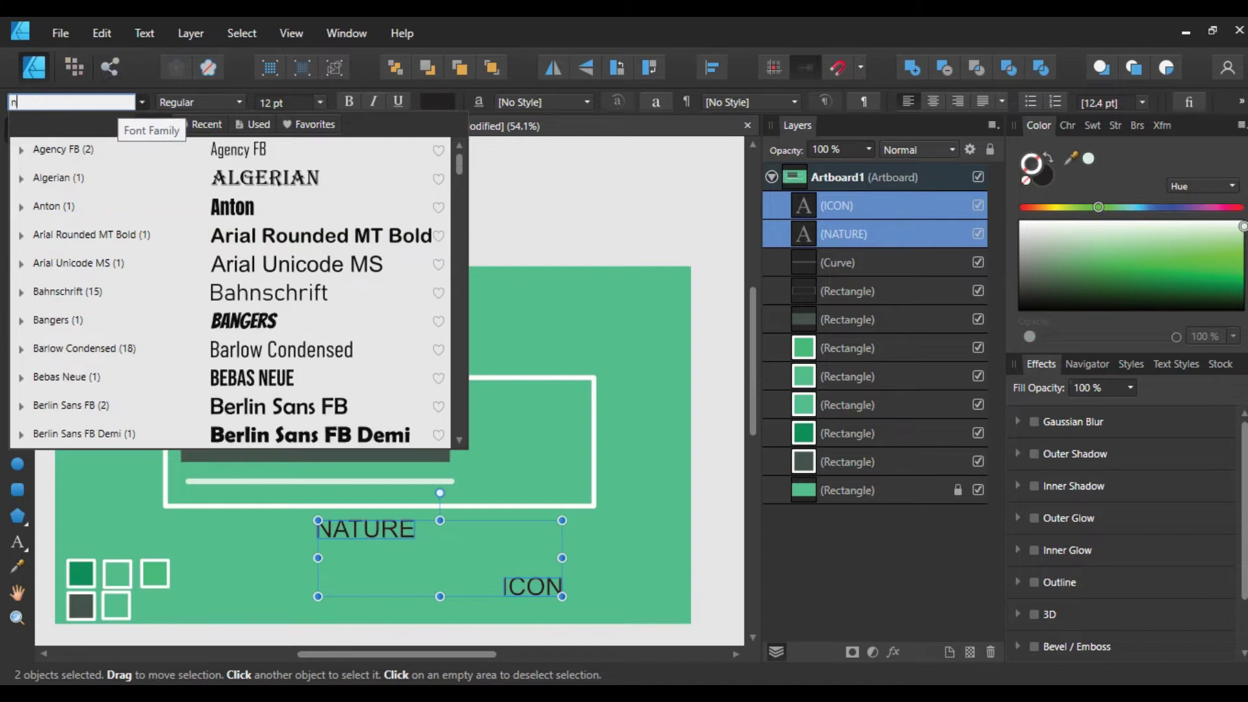
pyautogui.write('si')
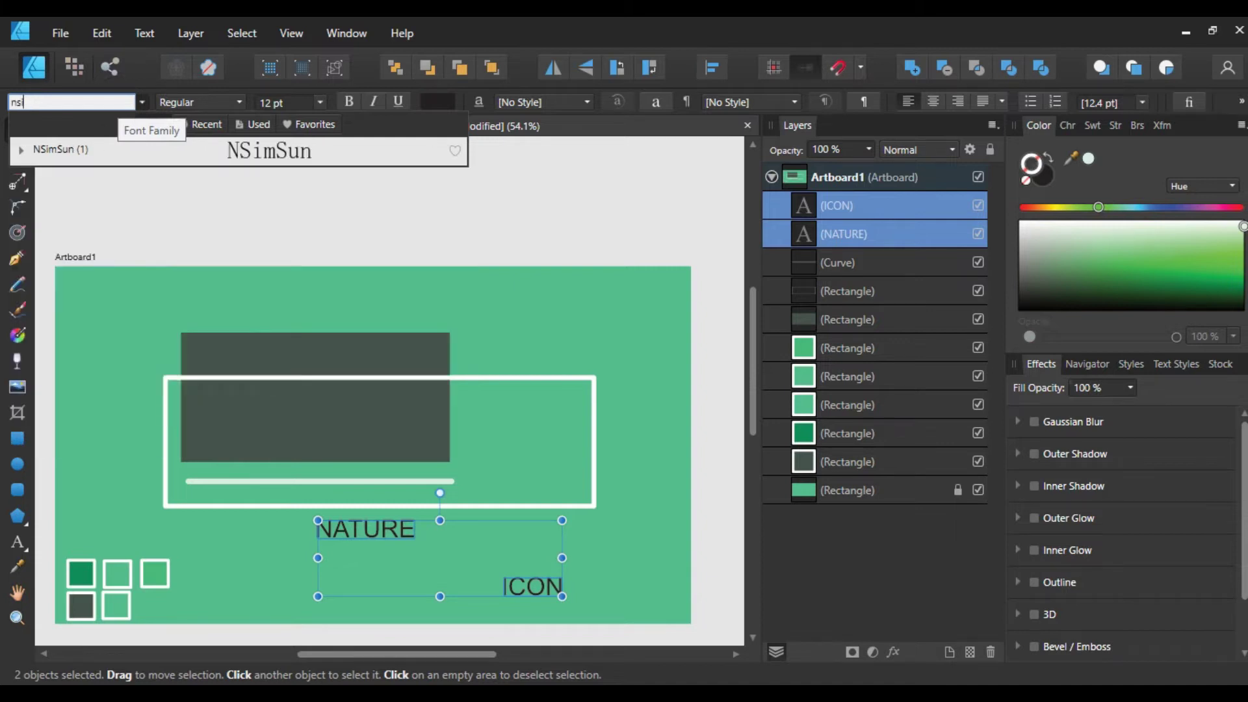
pyautogui.click(284, 153)
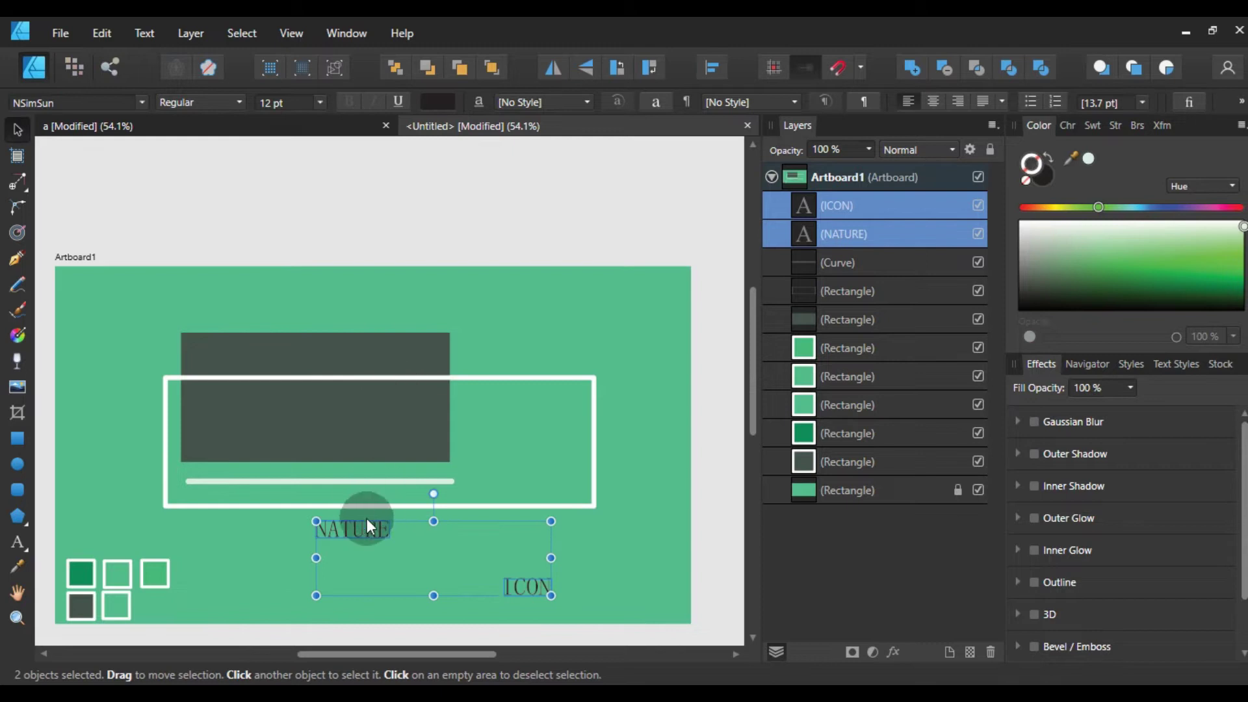
pyautogui.click(83, 102)
# Enlarge NATURE over the dark rectangle and a larger ICON in the frame's lower right
pyautogui.click(667, 249)
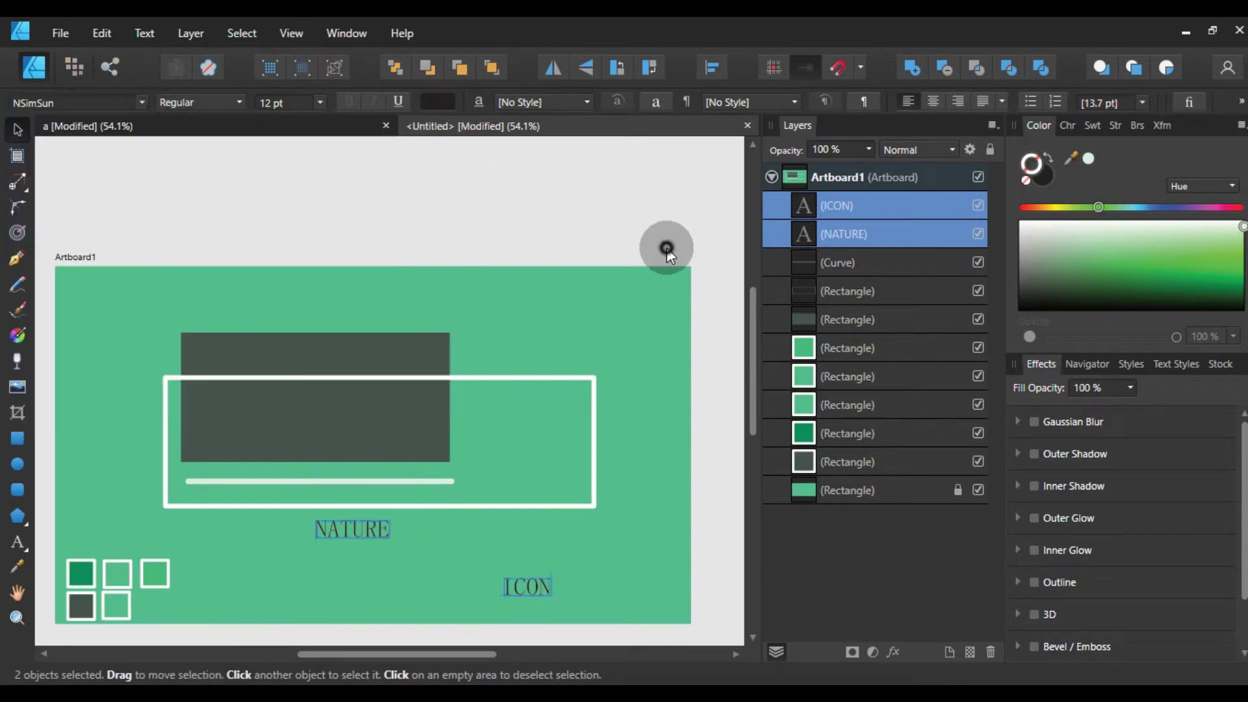
pyautogui.click(319, 547)
pyautogui.click(341, 528)
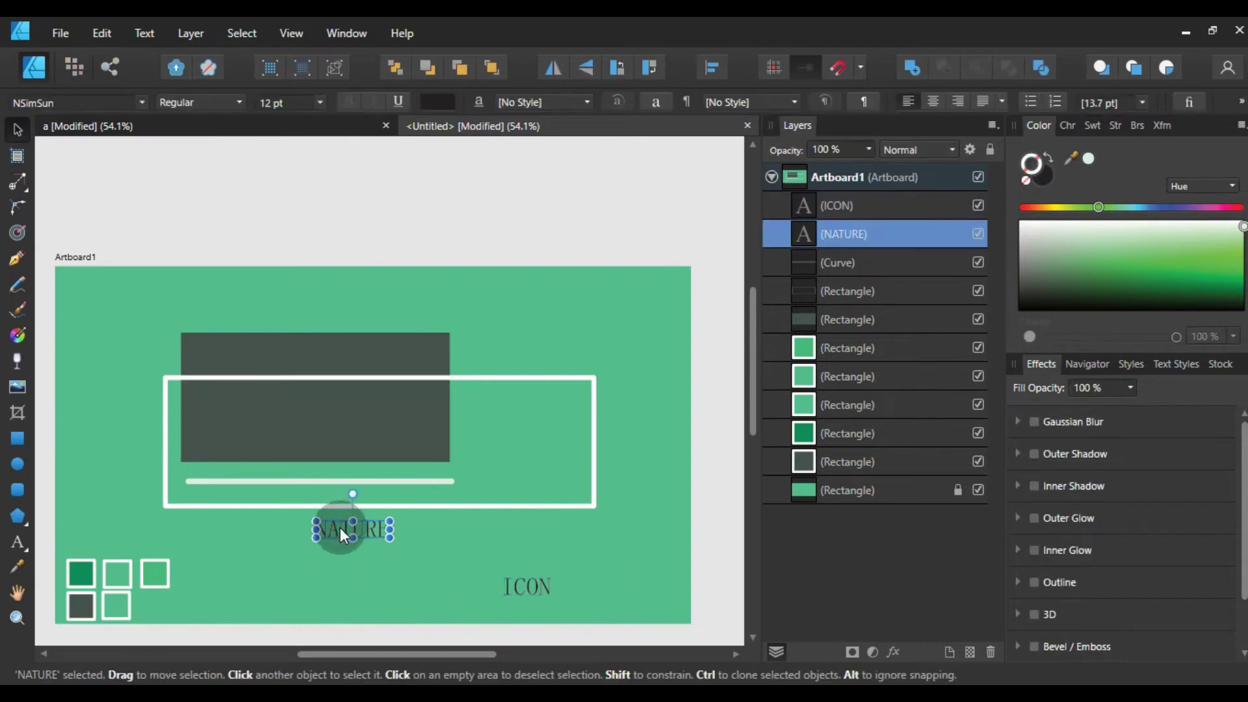
pyautogui.moveTo(341, 528)
pyautogui.mouseDown()
pyautogui.moveTo(253, 411)
pyautogui.moveTo(383, 458)
pyautogui.moveTo(372, 429)
pyautogui.mouseUp()
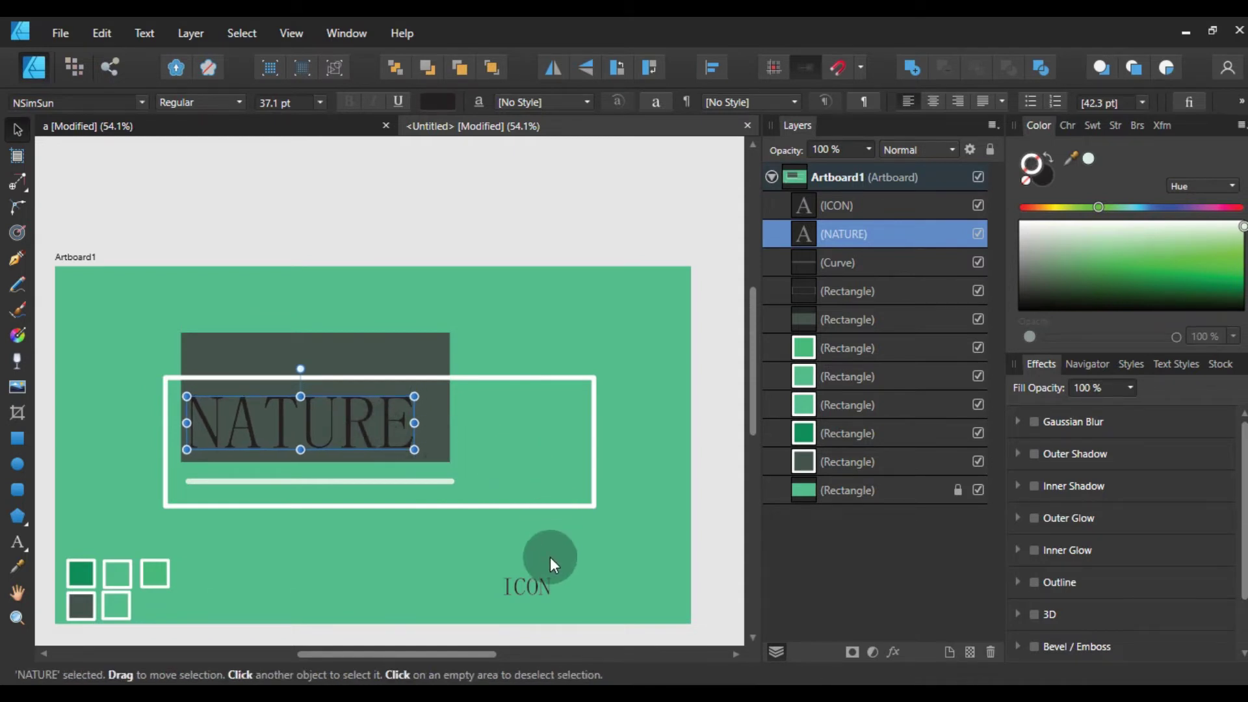
pyautogui.click(540, 586)
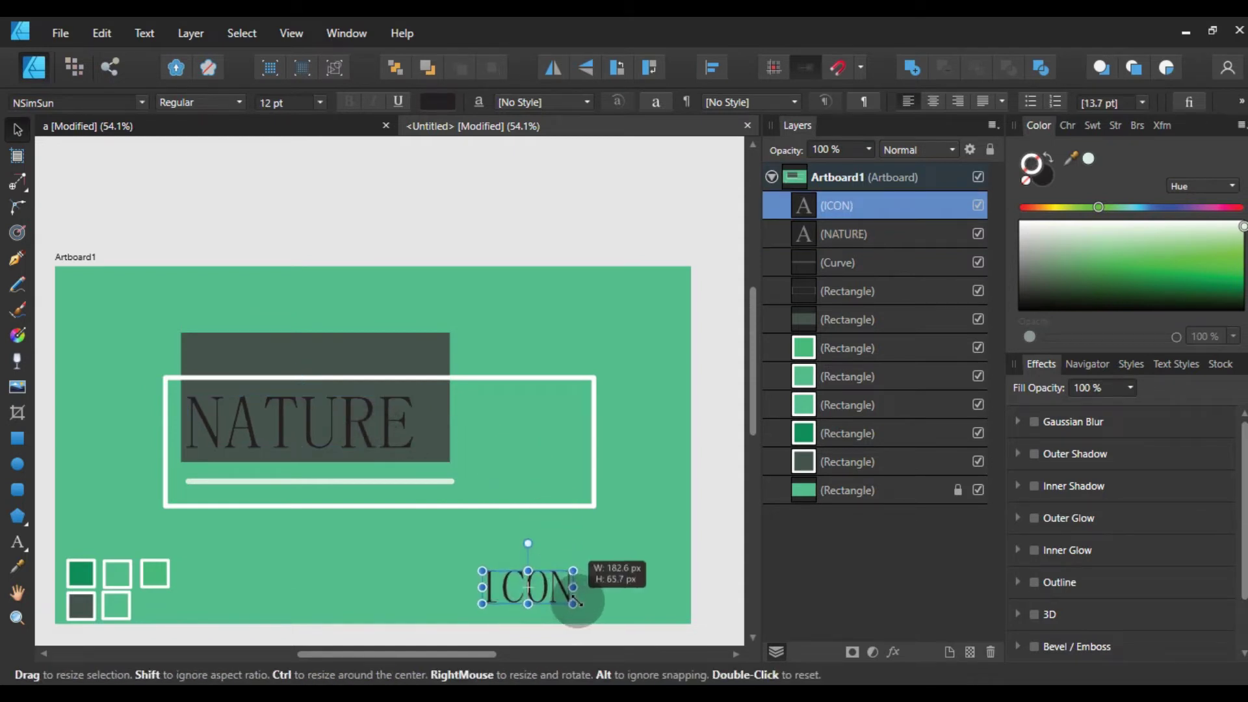
pyautogui.moveTo(554, 593); pyautogui.dragTo(573, 605)
pyautogui.moveTo(530, 555); pyautogui.dragTo(538, 482)
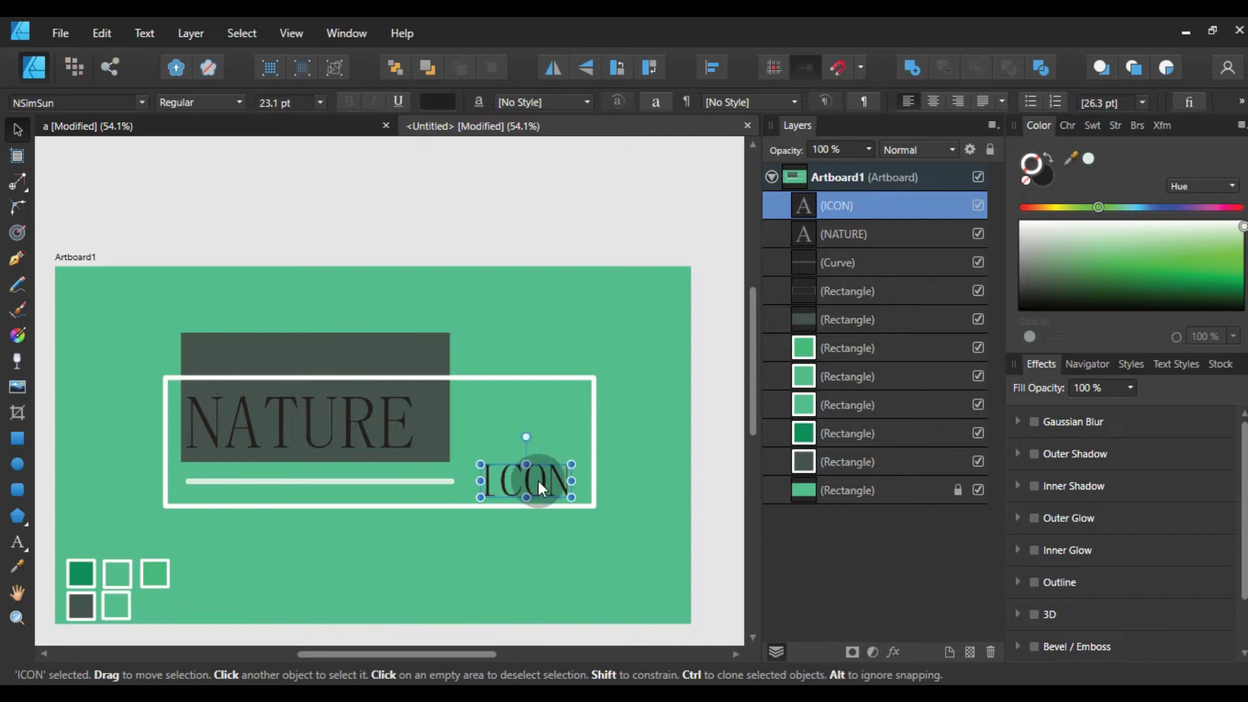
pyautogui.click(610, 311)
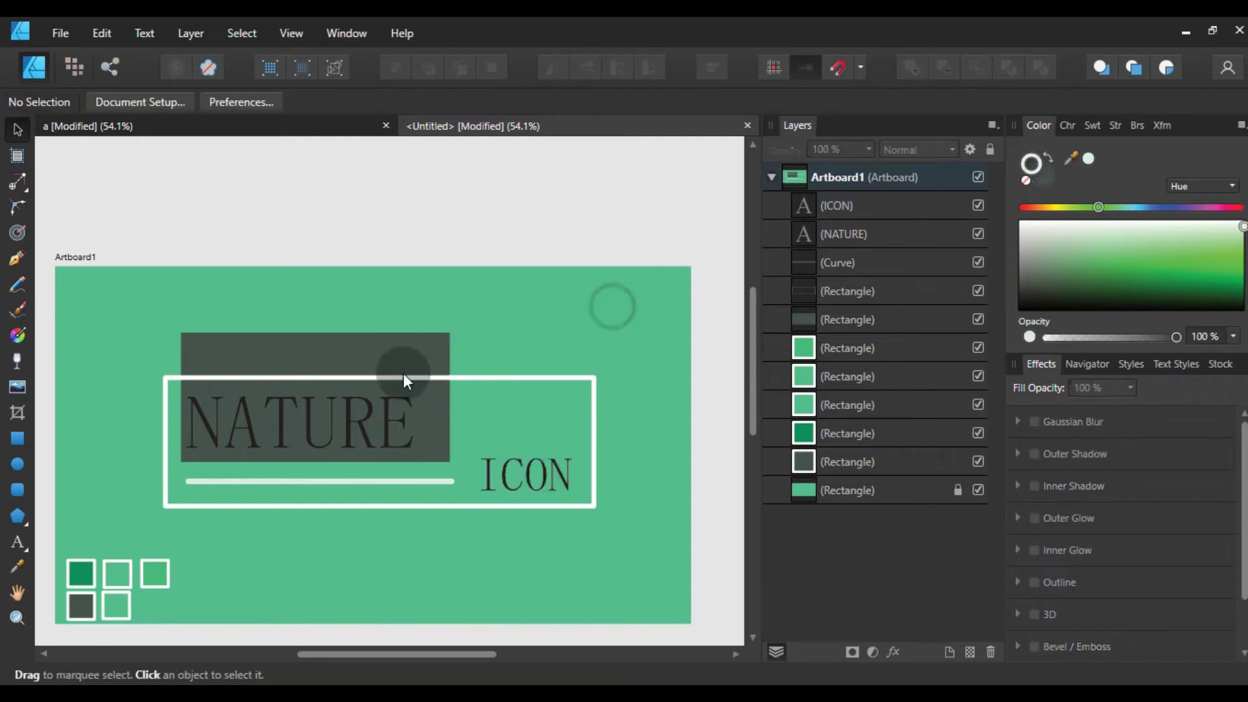
# Color both the NATURE and ICON texts white
pyautogui.click(389, 416)
pyautogui.moveTo(1036, 231); pyautogui.dragTo(1031, 226)
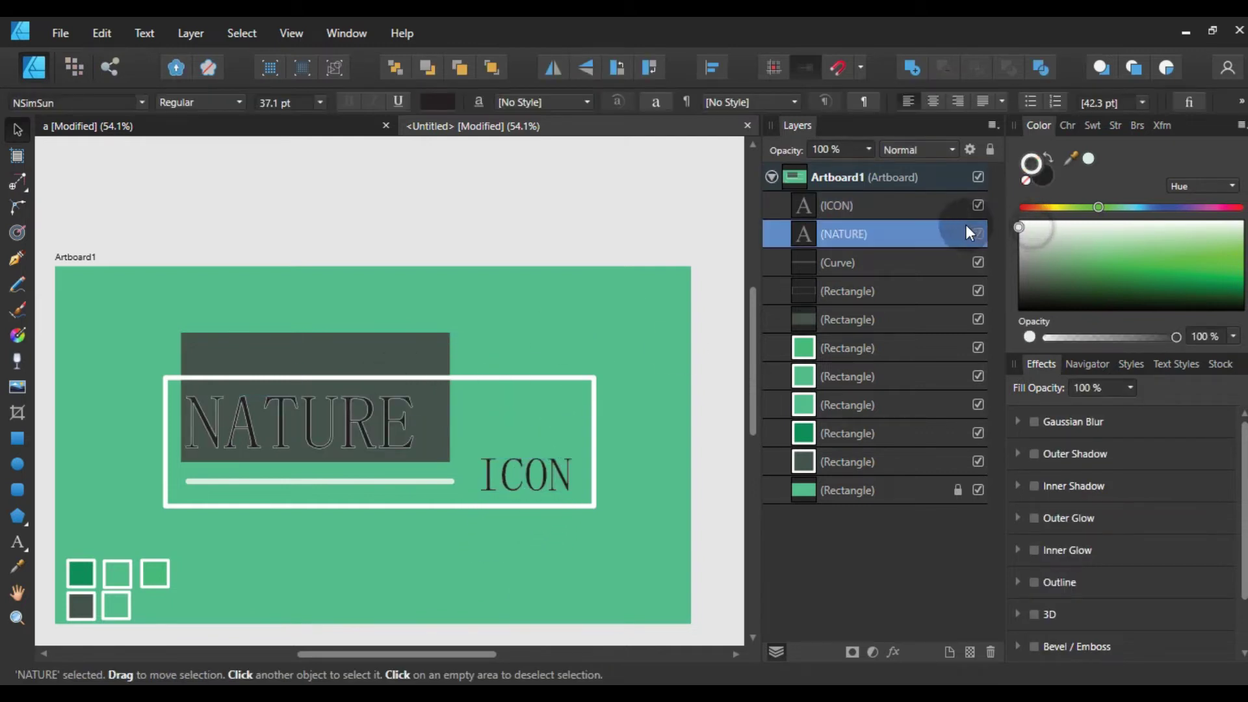
pyautogui.click(1048, 156)
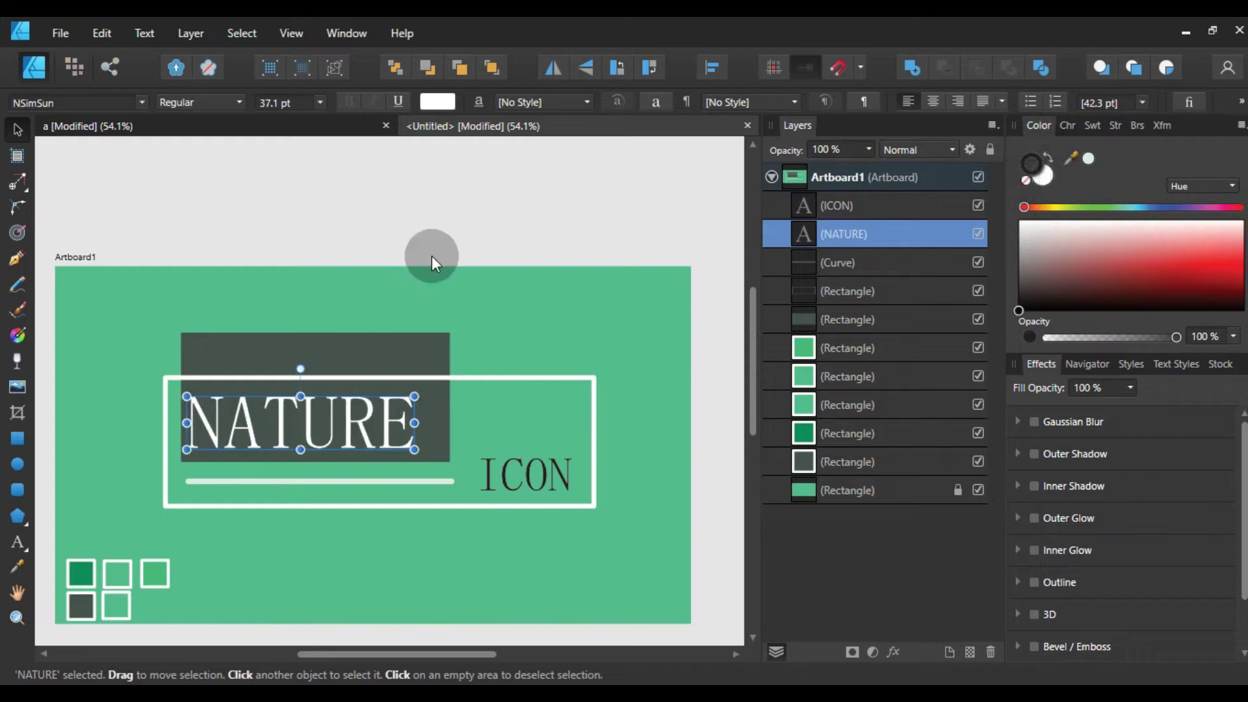
pyautogui.click(449, 296)
pyautogui.click(517, 478)
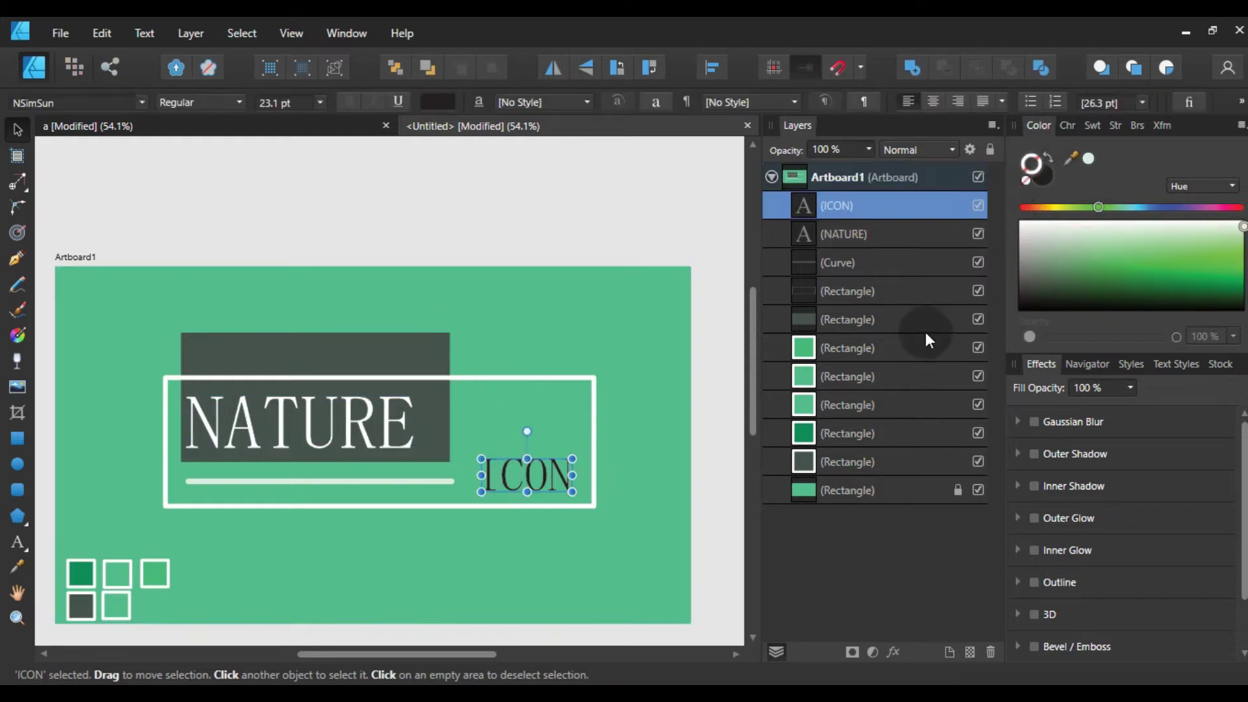
pyautogui.click(1026, 229)
pyautogui.click(1050, 156)
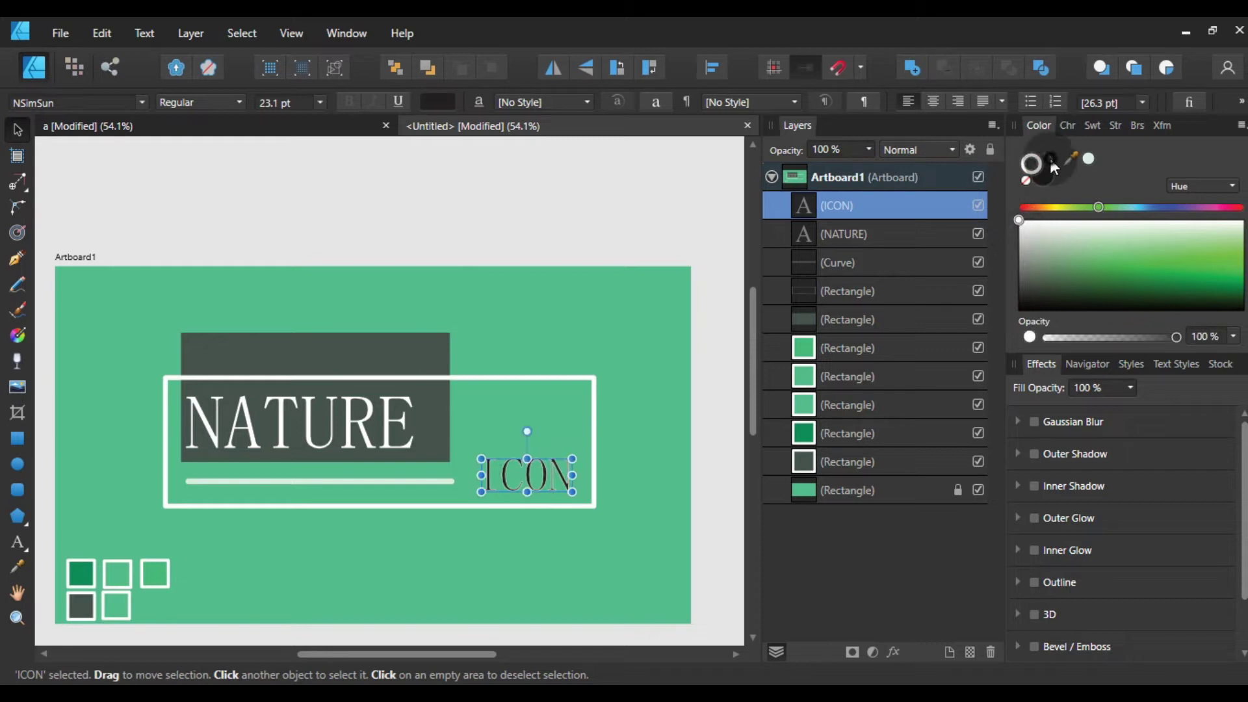
pyautogui.click(557, 212)
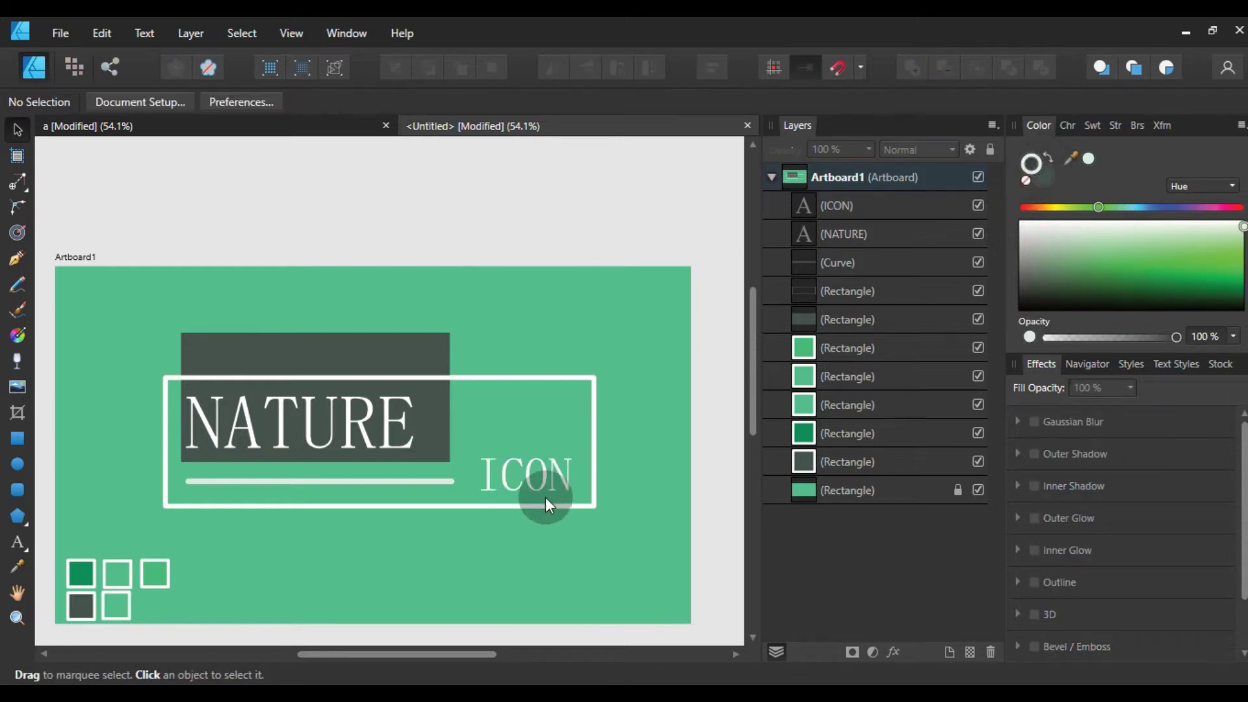
pyautogui.click(422, 430)
# Undo an accidental rotation of NATURE, then enlarge it slightly and reposition it
pyautogui.moveTo(420, 442)
pyautogui.mouseDown()
pyautogui.moveTo(467, 460)
pyautogui.moveTo(460, 441)
pyautogui.moveTo(436, 446)
pyautogui.mouseUp()
pyautogui.hotkey('ctrl', 'z')
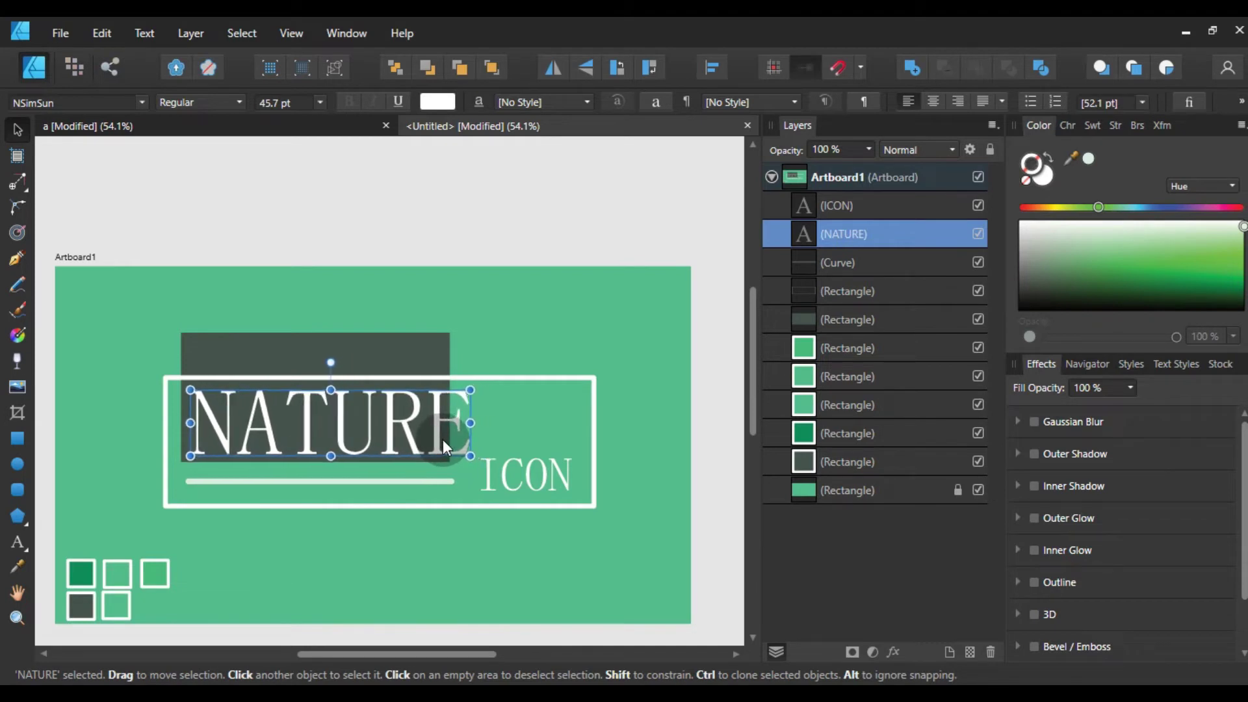
pyautogui.click(559, 346)
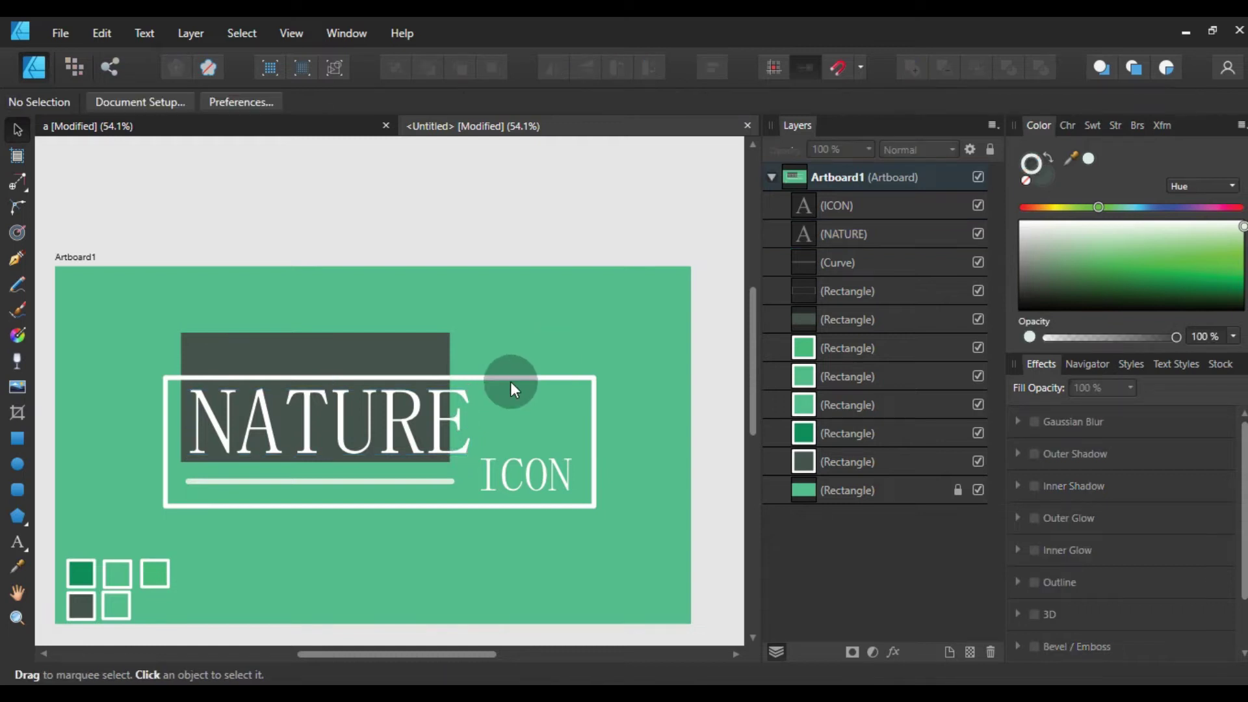
pyautogui.click(416, 452)
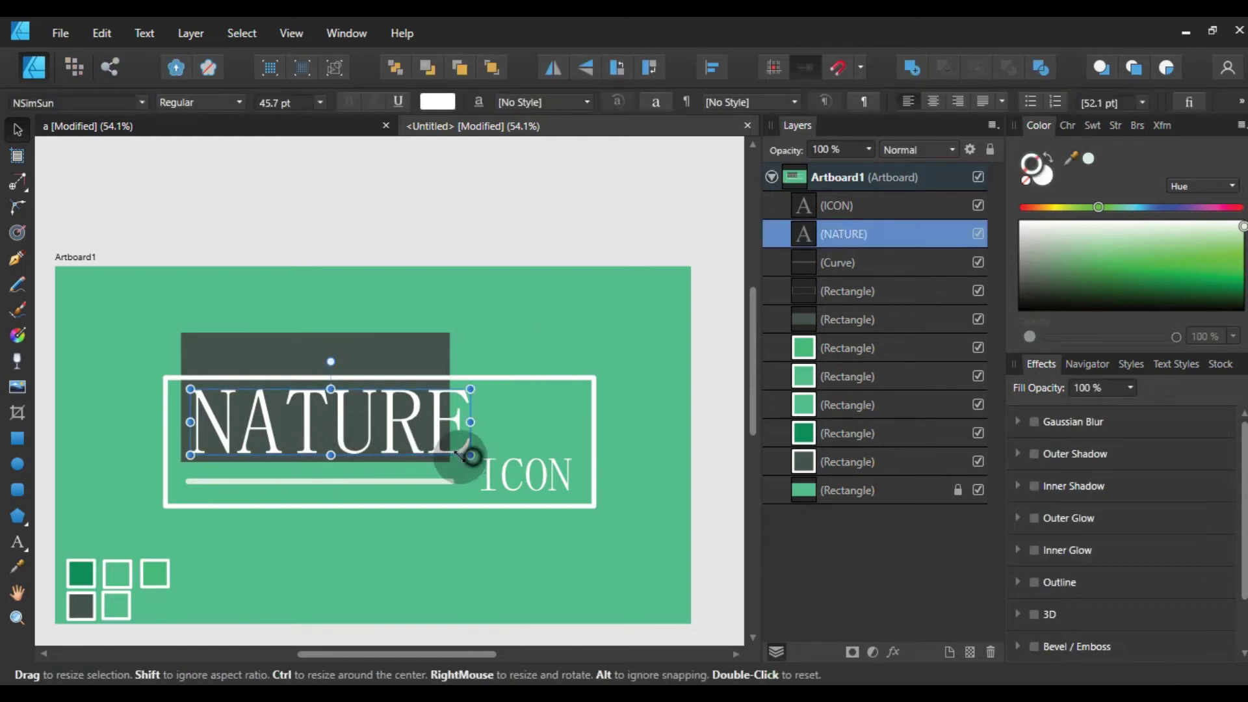
pyautogui.moveTo(471, 455); pyautogui.dragTo(451, 449)
pyautogui.moveTo(379, 431); pyautogui.dragTo(369, 435)
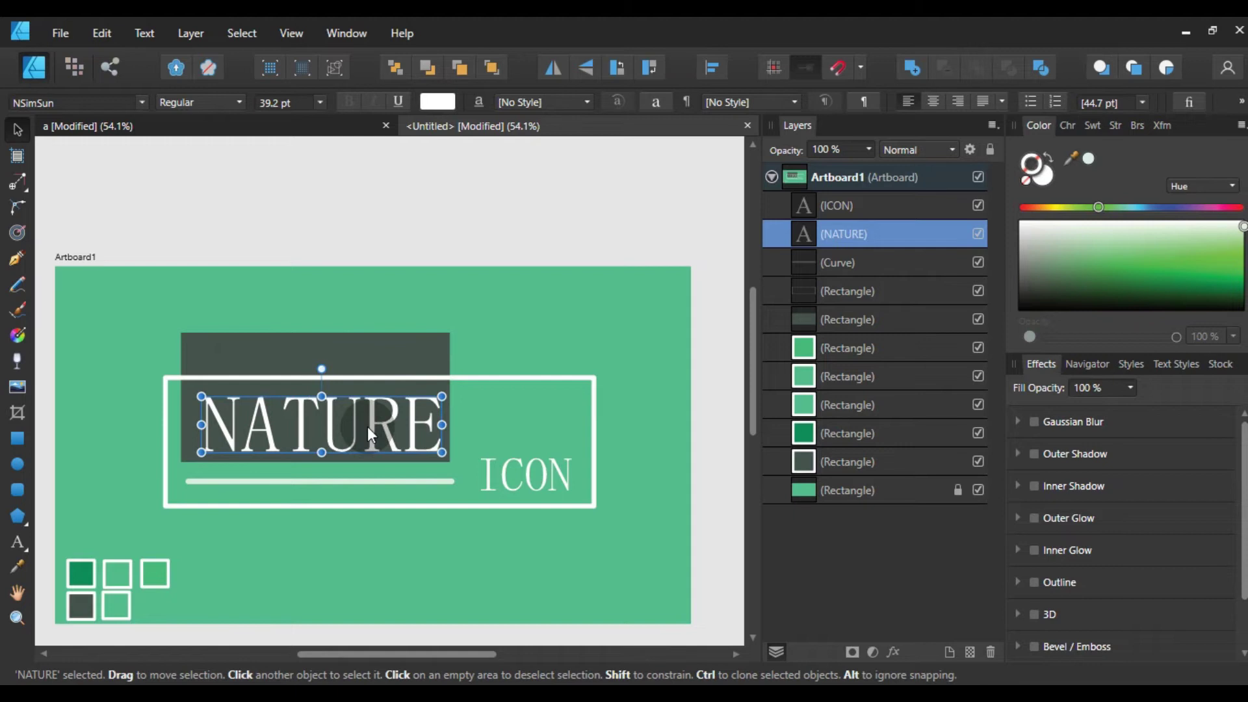
# Move the dark rectangle up and shorten it so it covers only NATURE's upper half
pyautogui.click(403, 337)
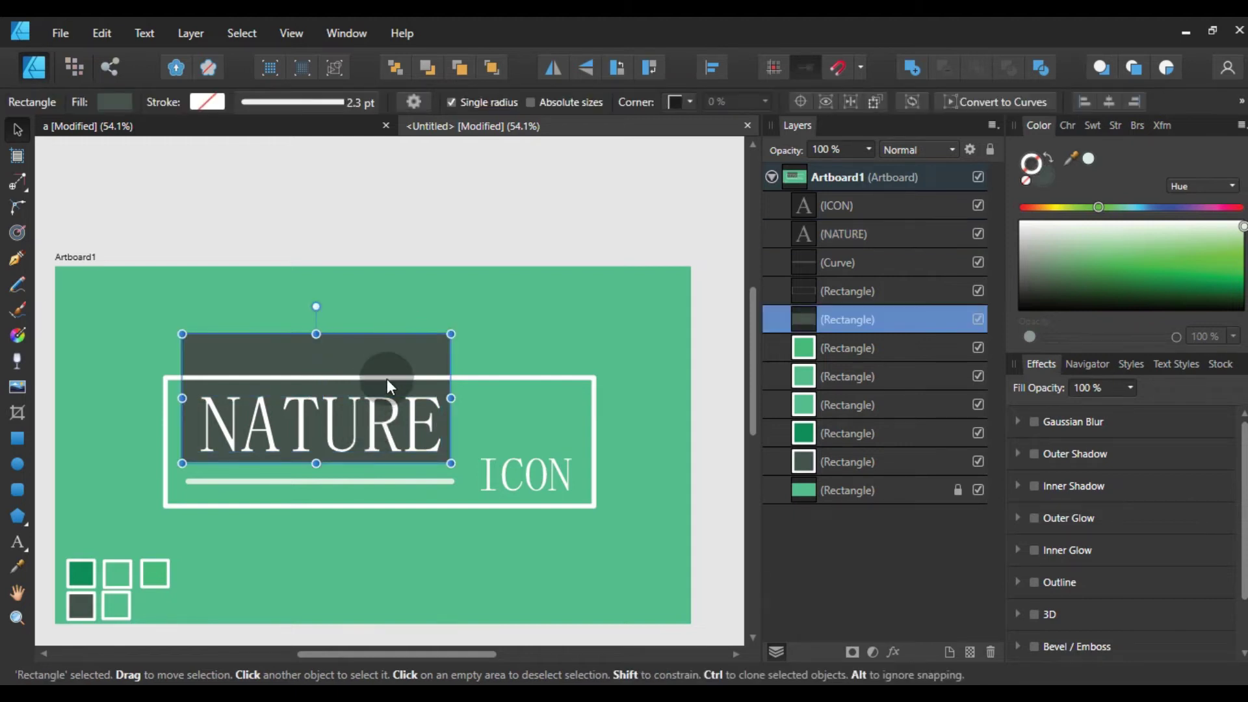
pyautogui.moveTo(396, 382); pyautogui.dragTo(396, 402)
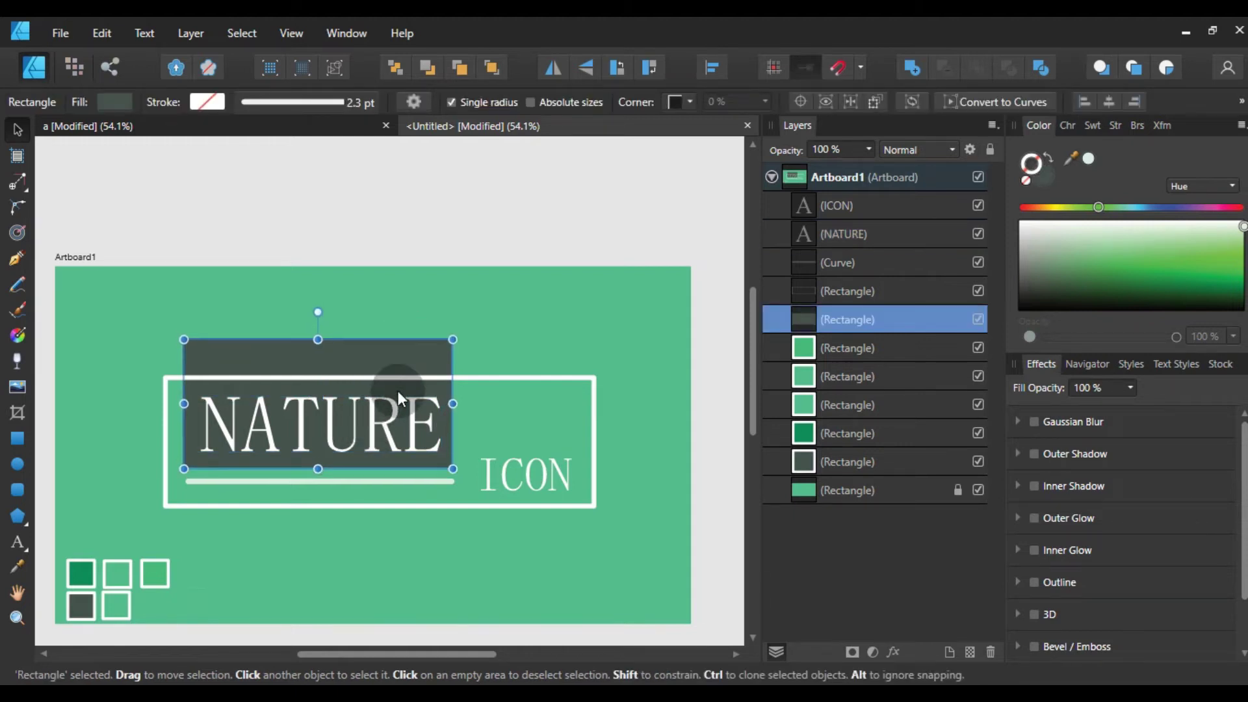
pyautogui.click(396, 409)
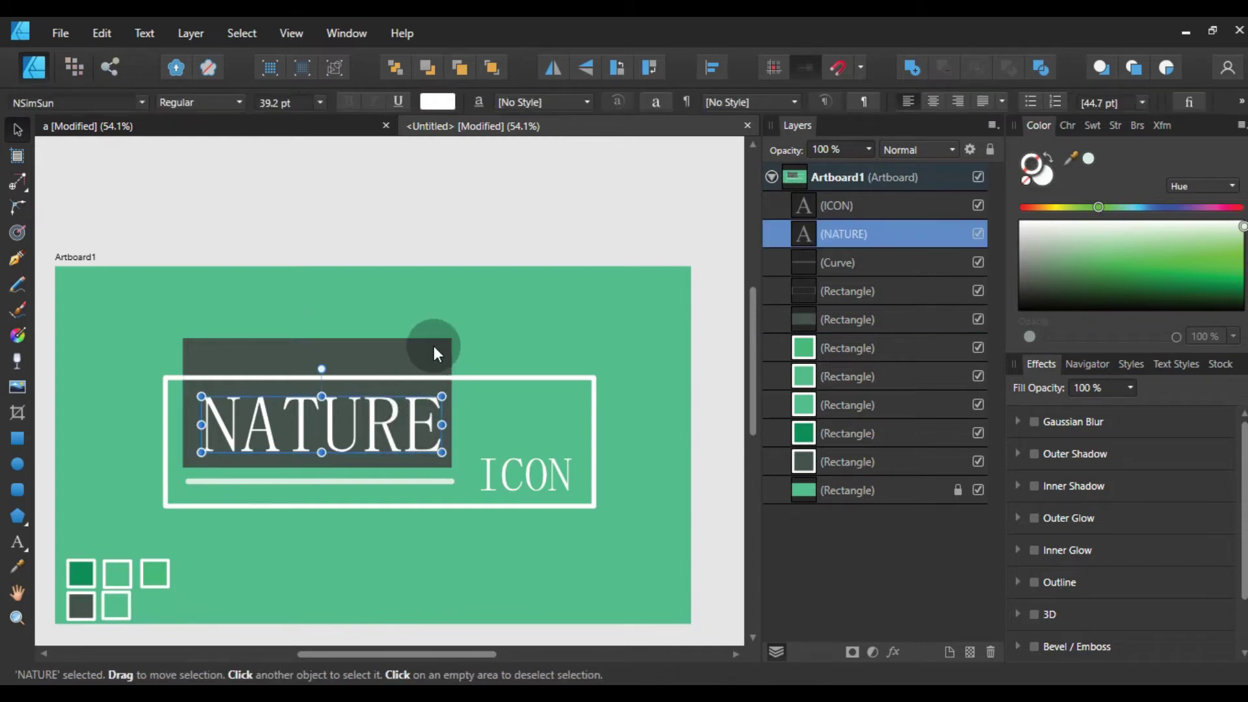
pyautogui.moveTo(403, 353); pyautogui.dragTo(404, 312)
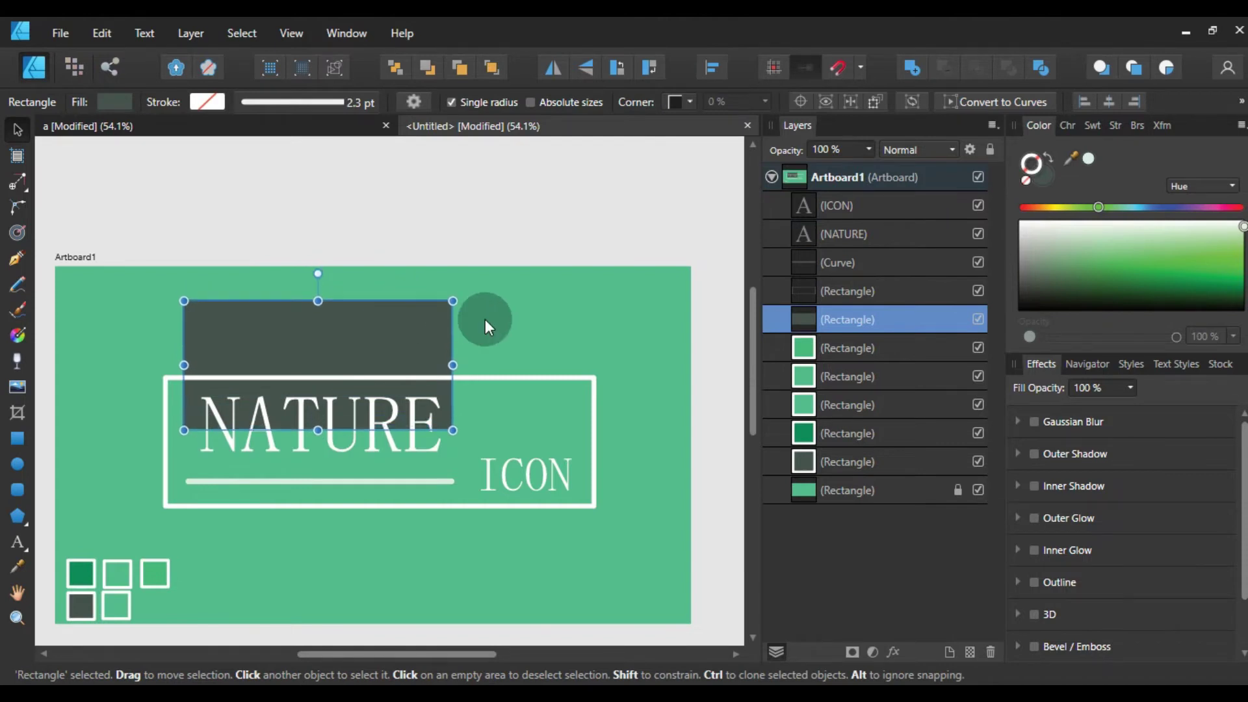
pyautogui.click(485, 319)
pyautogui.click(372, 318)
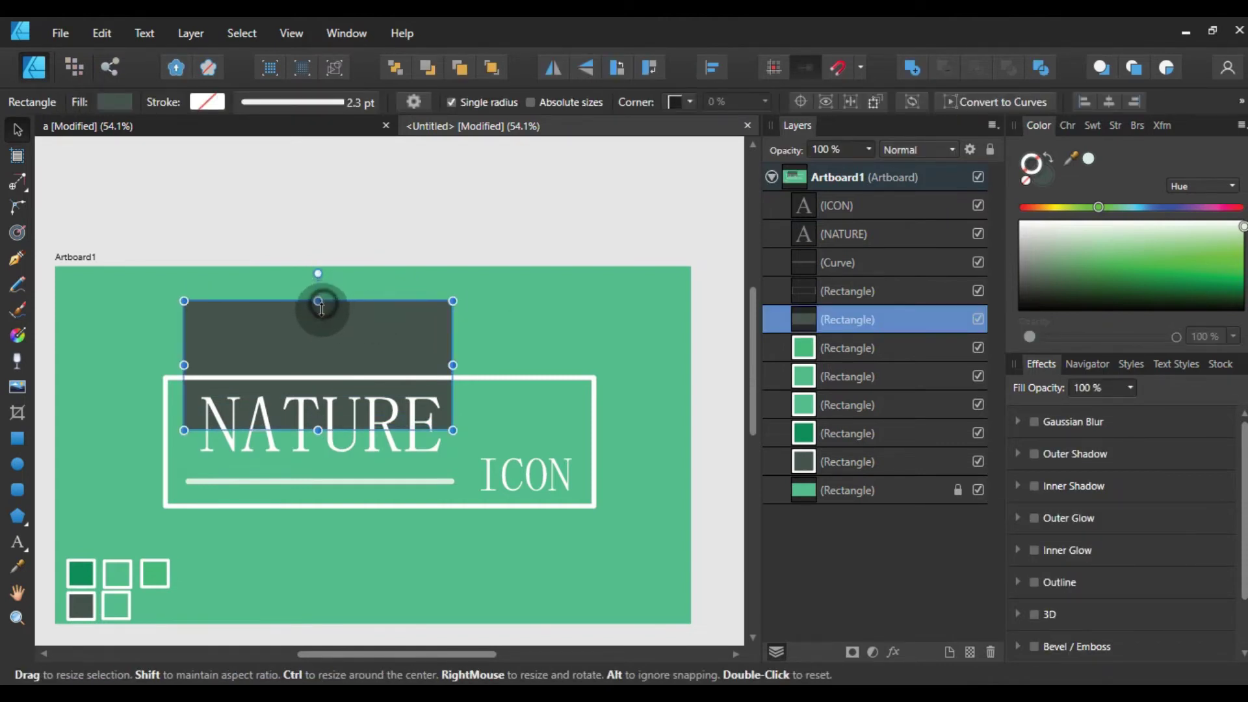
pyautogui.moveTo(321, 309); pyautogui.dragTo(321, 334)
pyautogui.click(586, 218)
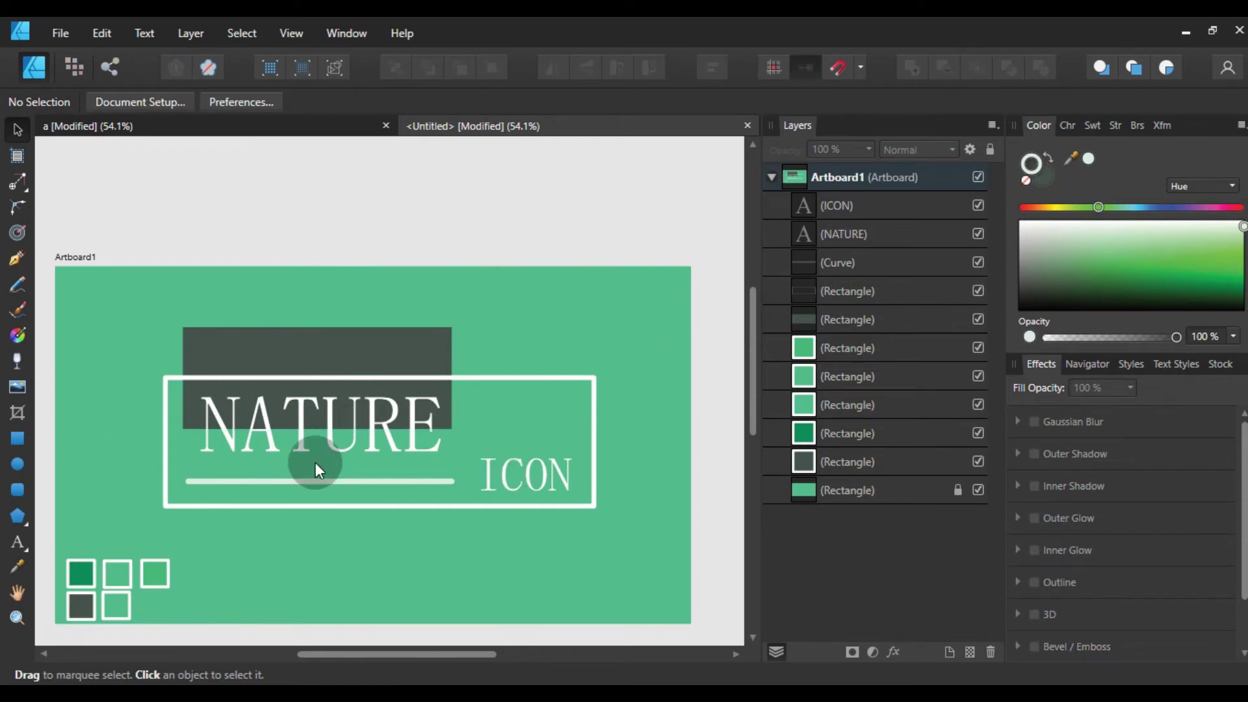
pyautogui.click(334, 421)
pyautogui.click(316, 483)
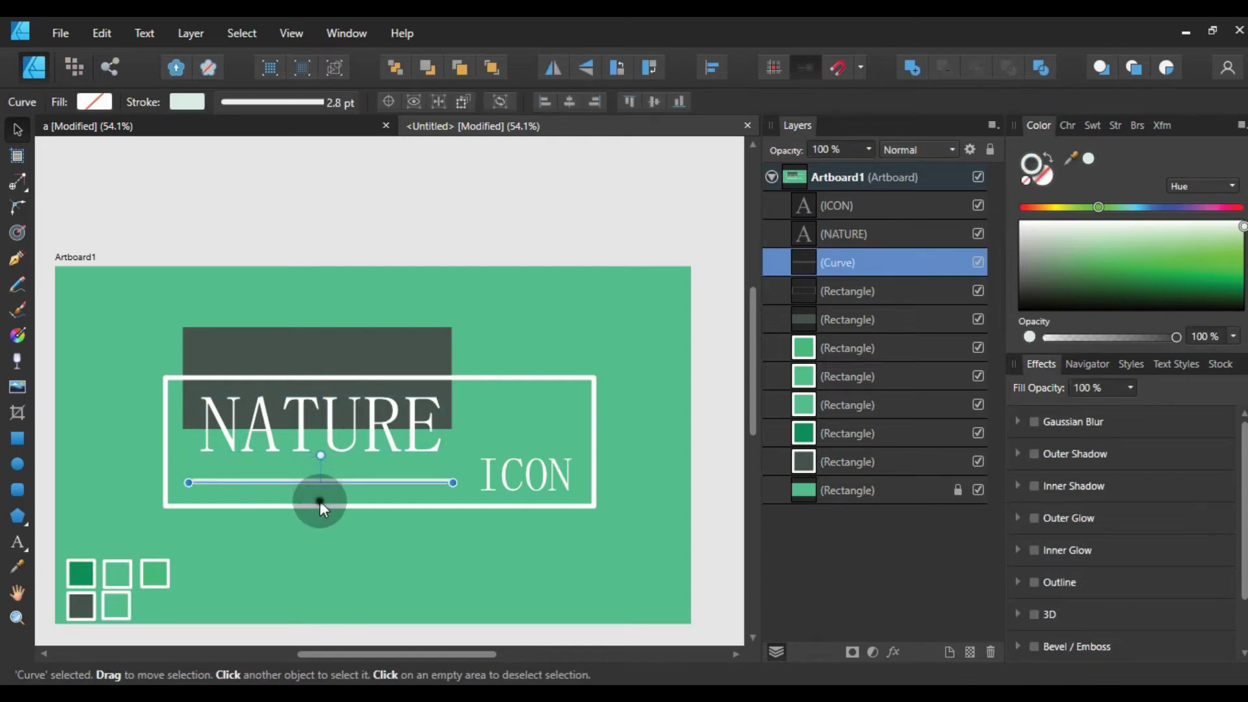
pyautogui.click(319, 506)
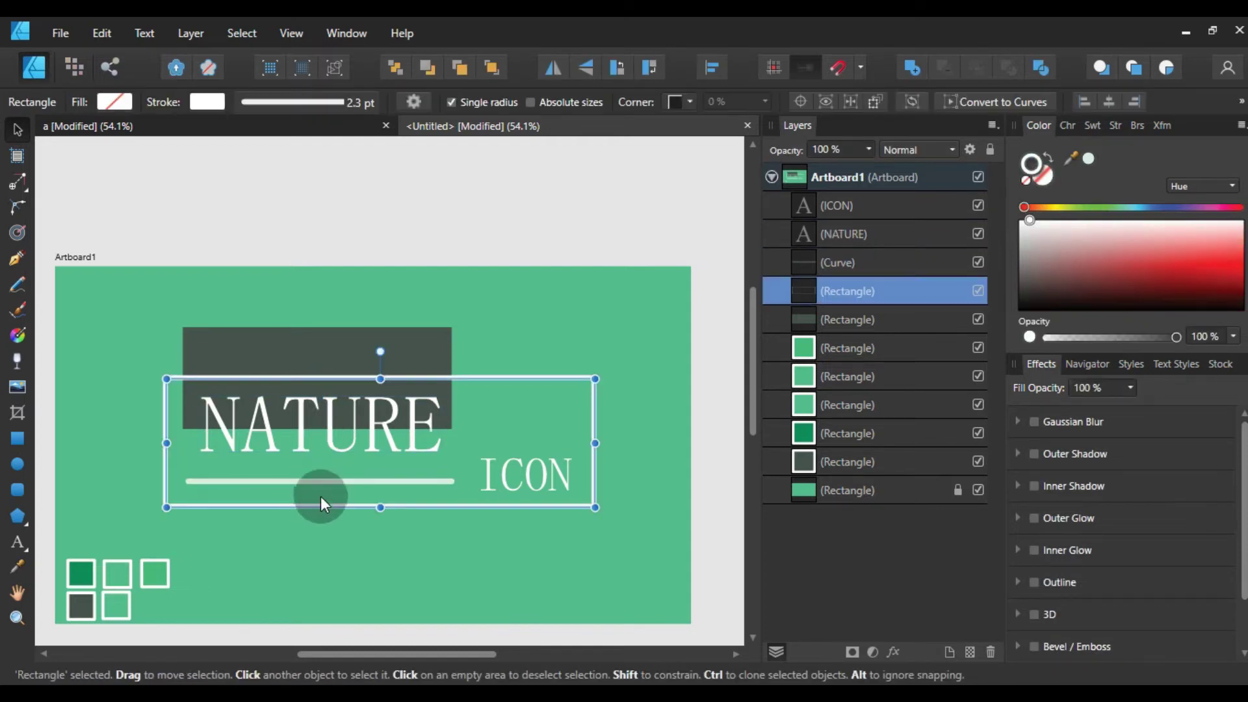
# Set the underline beneath NATURE to a 2 pt stroke width
pyautogui.click(331, 483)
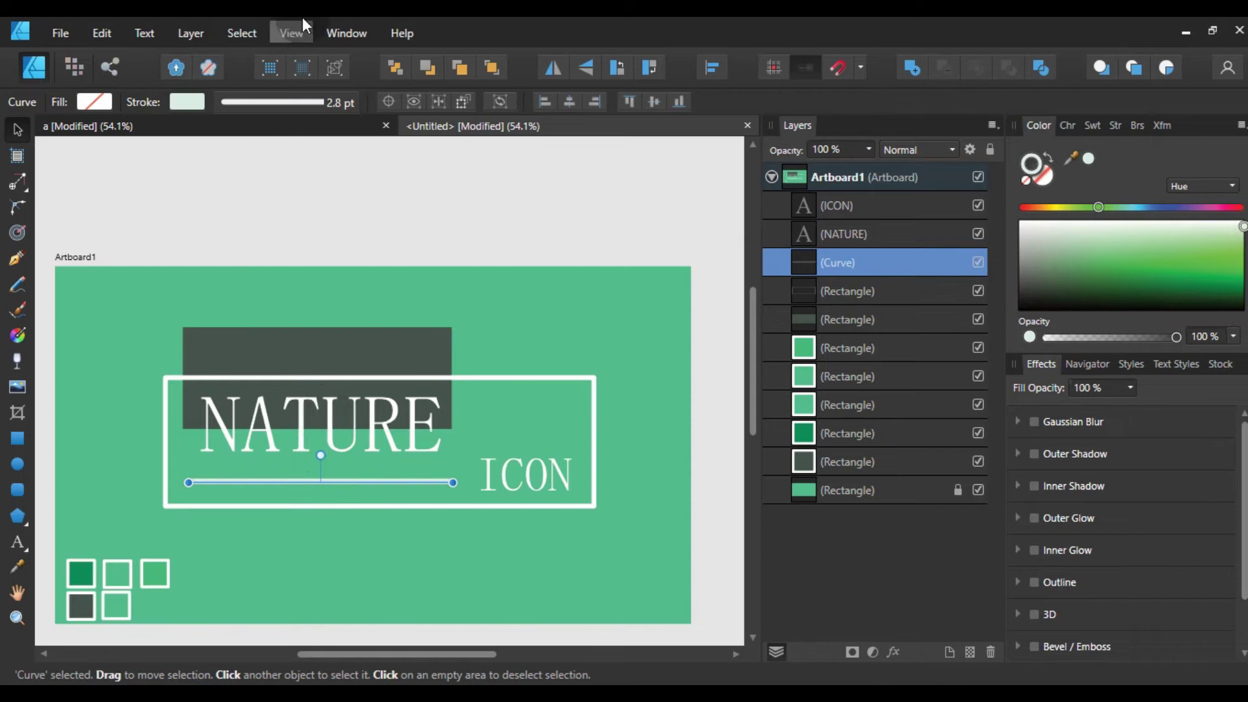
pyautogui.click(344, 100)
pyautogui.click(361, 169)
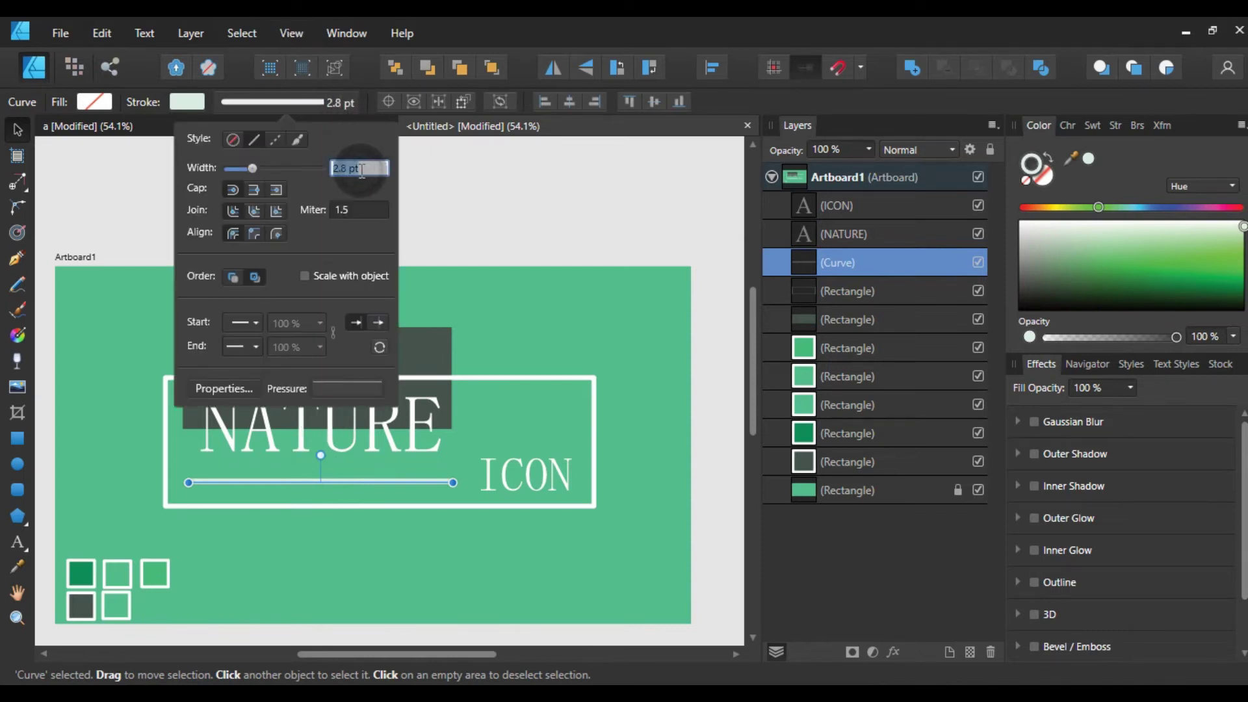
pyautogui.write('2')
pyautogui.click(557, 221)
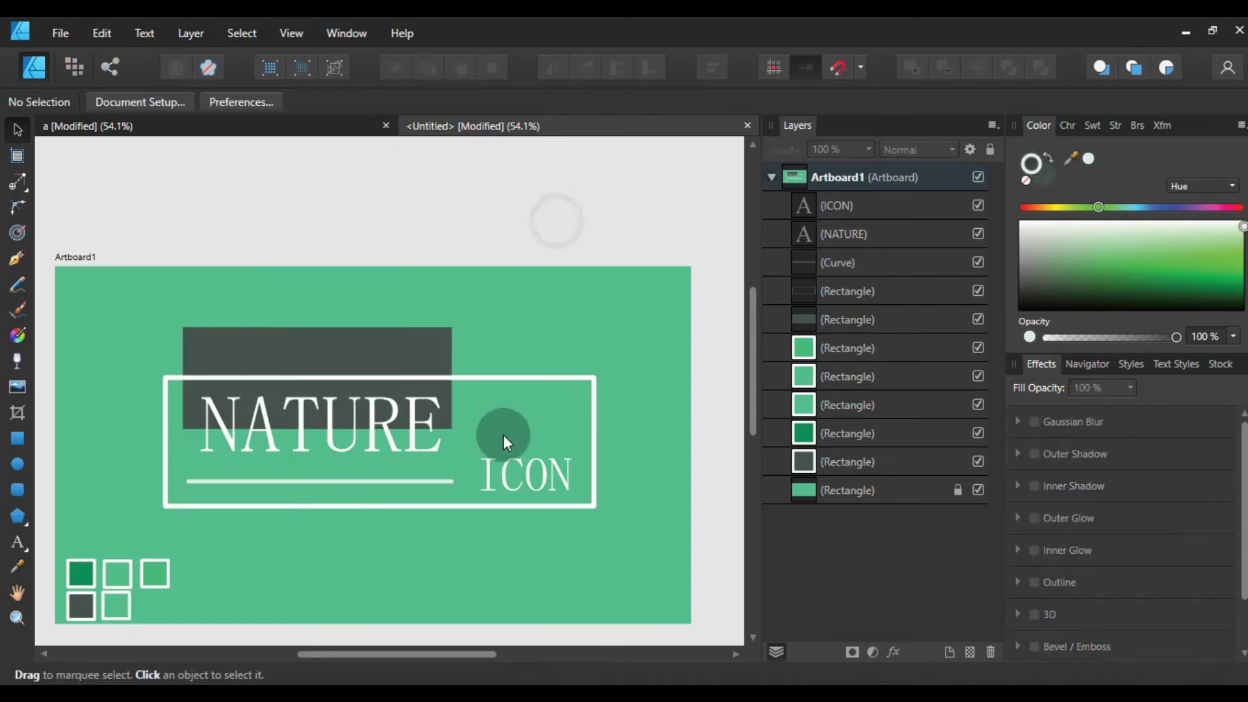
# Set the white frame's stroke width to about 2 pt
pyautogui.click(485, 511)
pyautogui.click(310, 102)
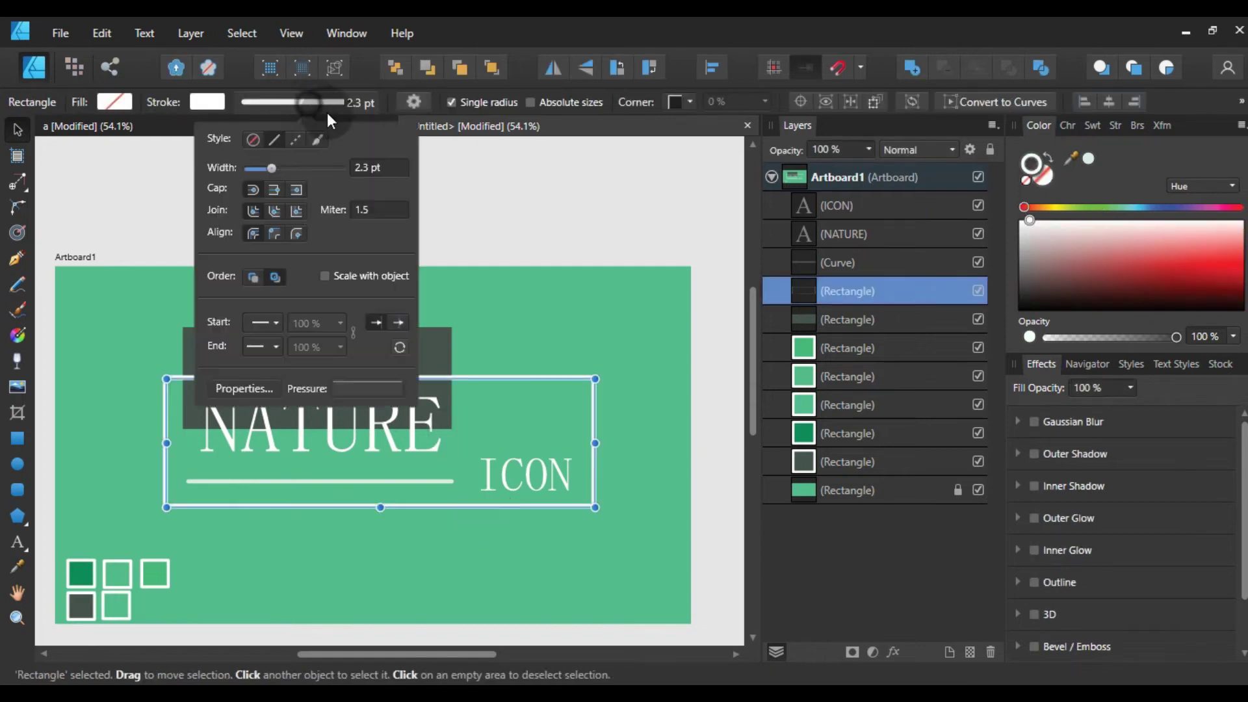
pyautogui.click(387, 169)
pyautogui.write('3')
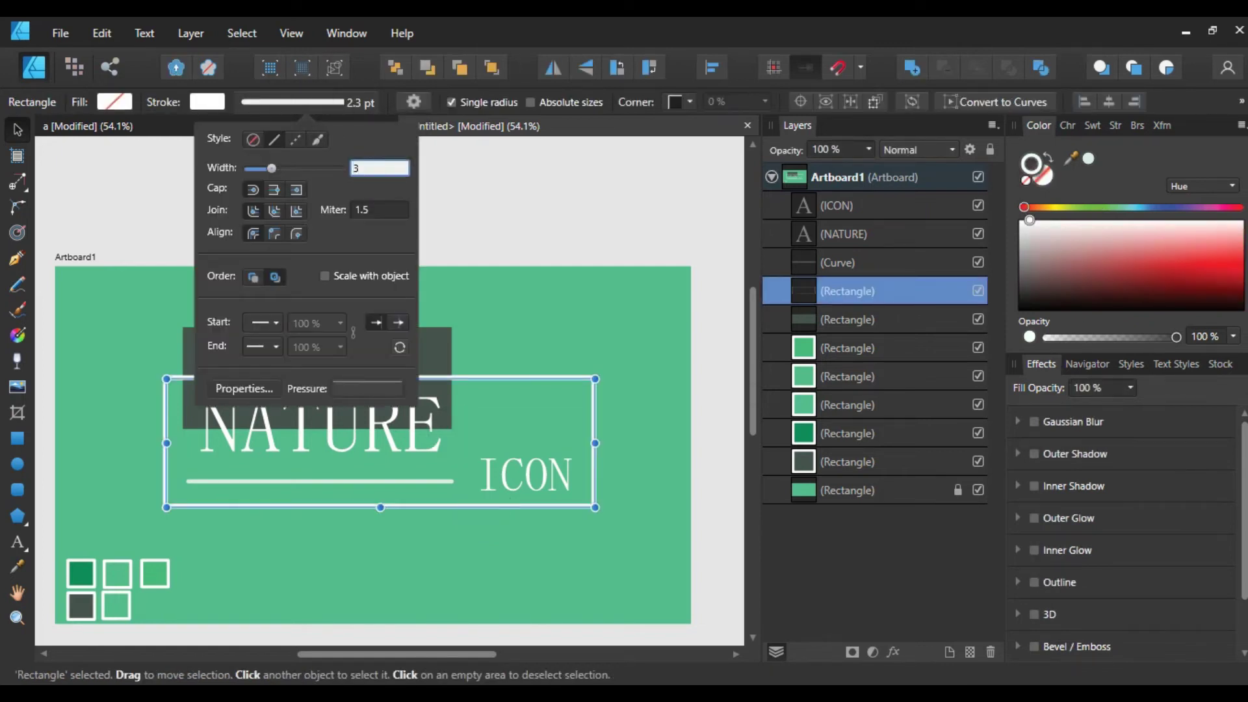
pyautogui.write('2')
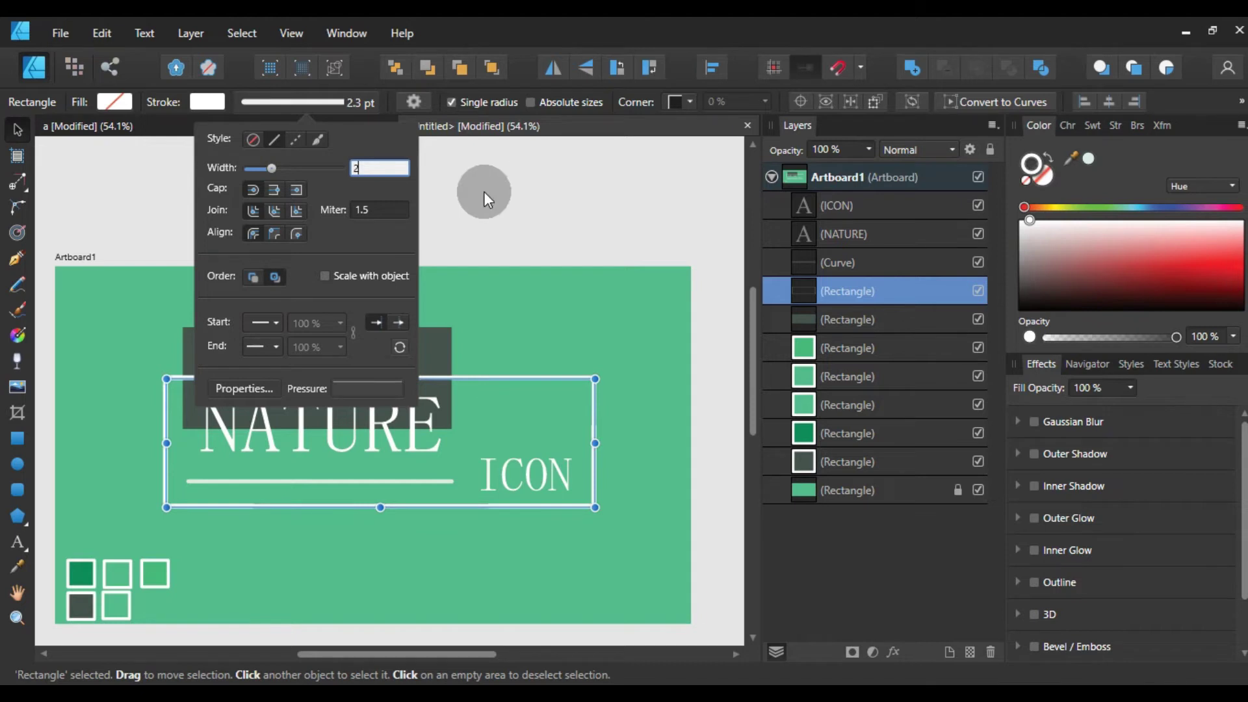
pyautogui.click(619, 259)
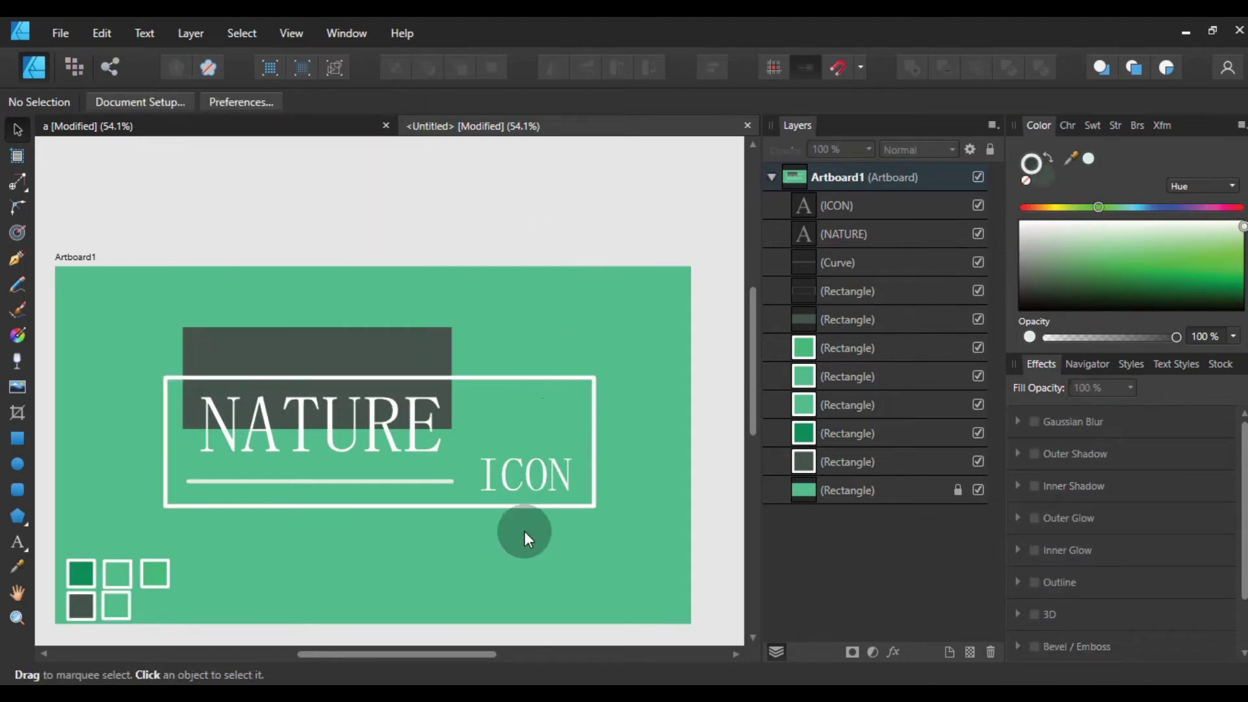
# Enlarge the ICON and NATURE text using their corner handles
pyautogui.click(538, 488)
pyautogui.moveTo(578, 494); pyautogui.dragTo(579, 498)
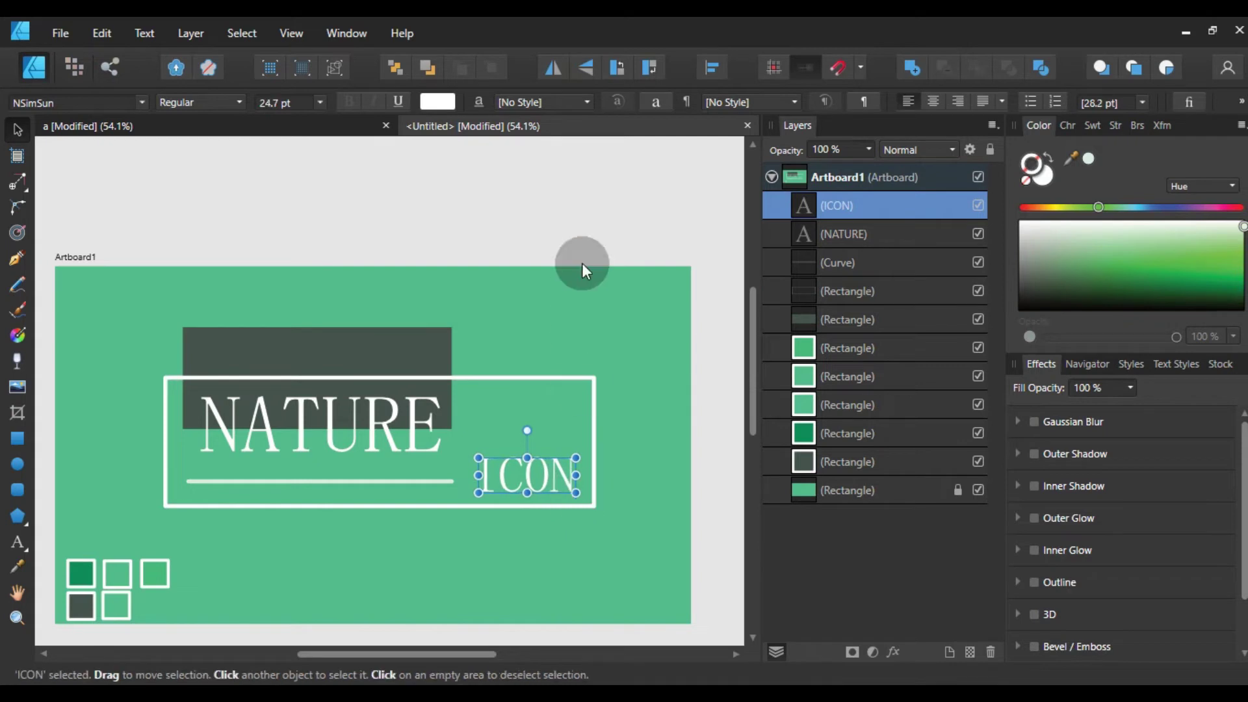
pyautogui.click(568, 247)
pyautogui.click(416, 420)
pyautogui.moveTo(440, 455); pyautogui.dragTo(456, 457)
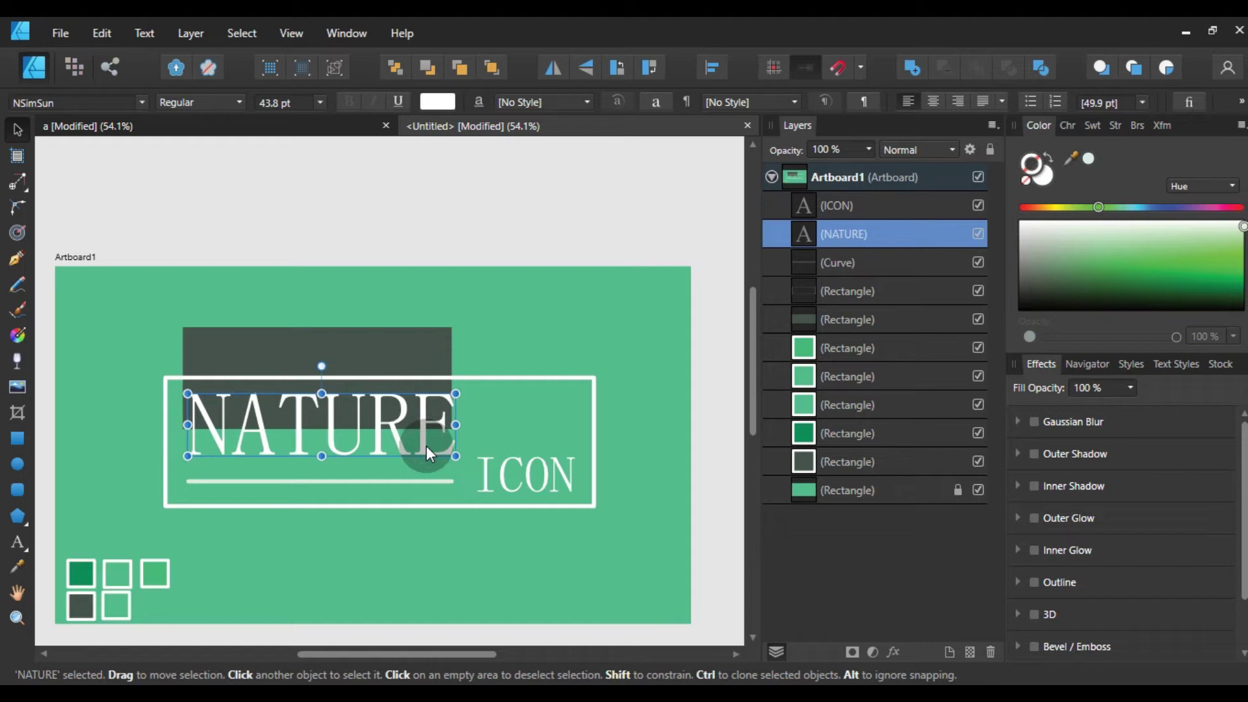
# Nudge the underline up, then down, so it aligns beneath NATURE
pyautogui.click(416, 480)
pyautogui.moveTo(419, 477); pyautogui.dragTo(419, 475)
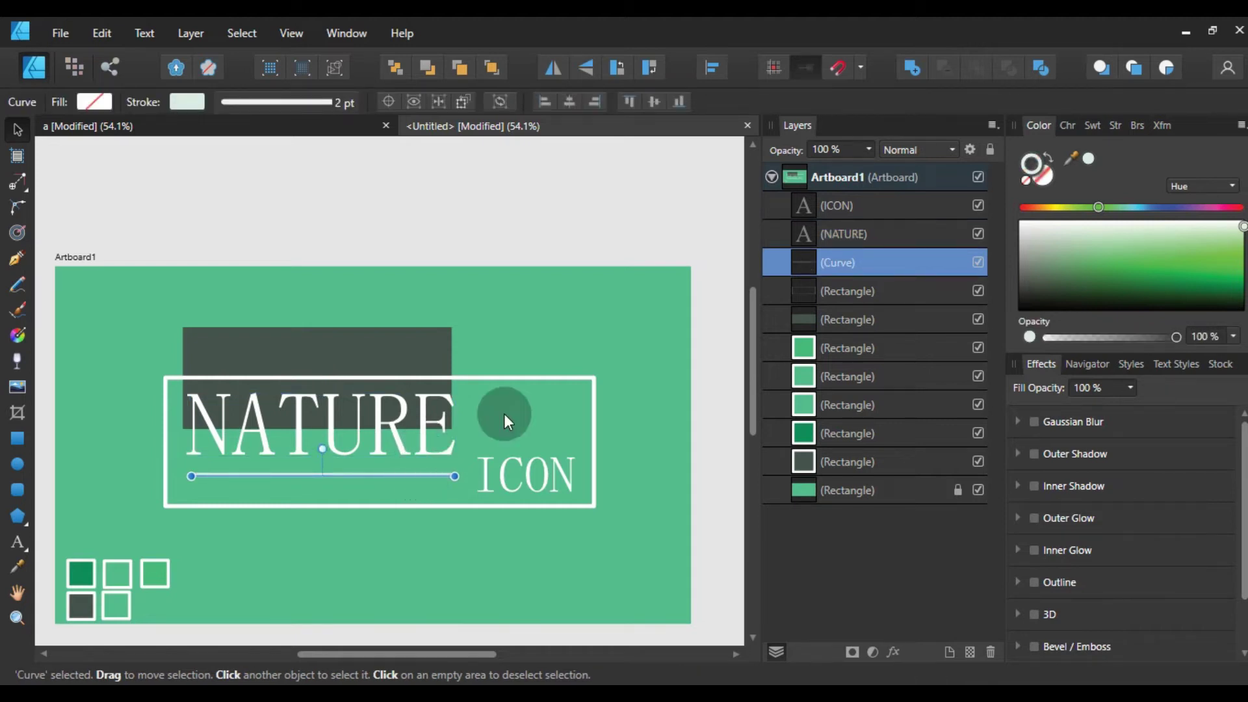
pyautogui.click(612, 263)
pyautogui.click(625, 201)
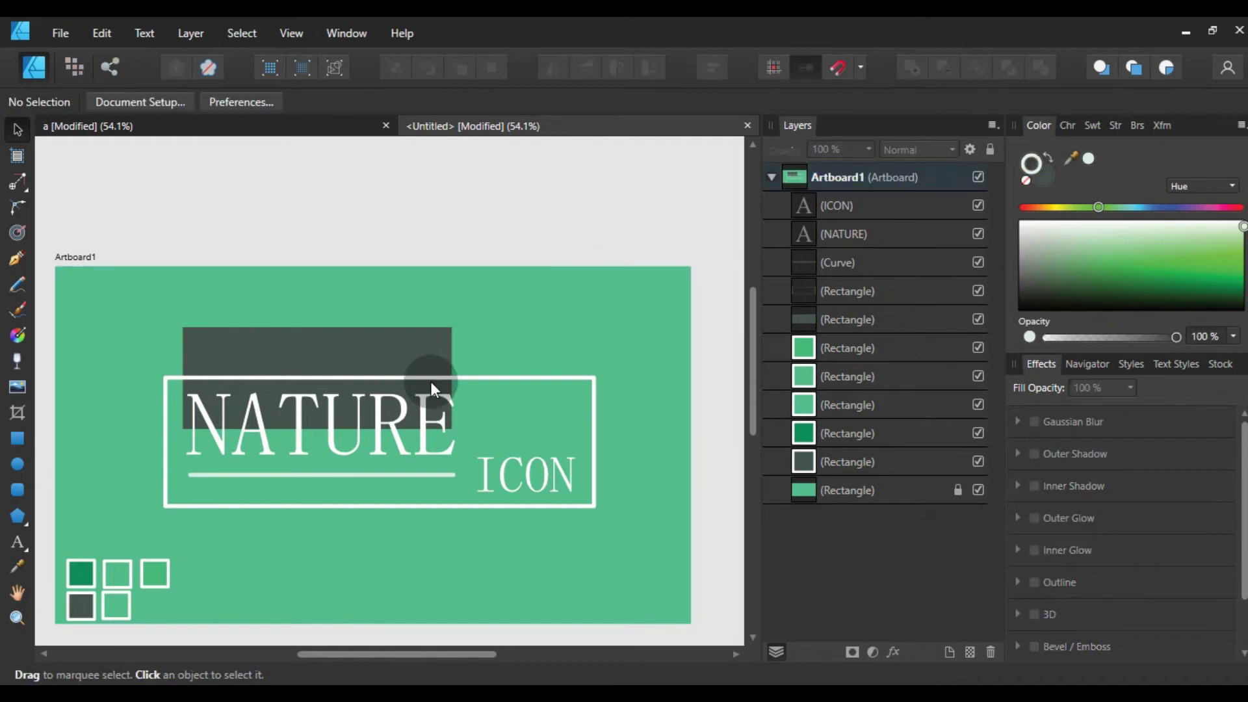
pyautogui.scroll(1, 385, 470)
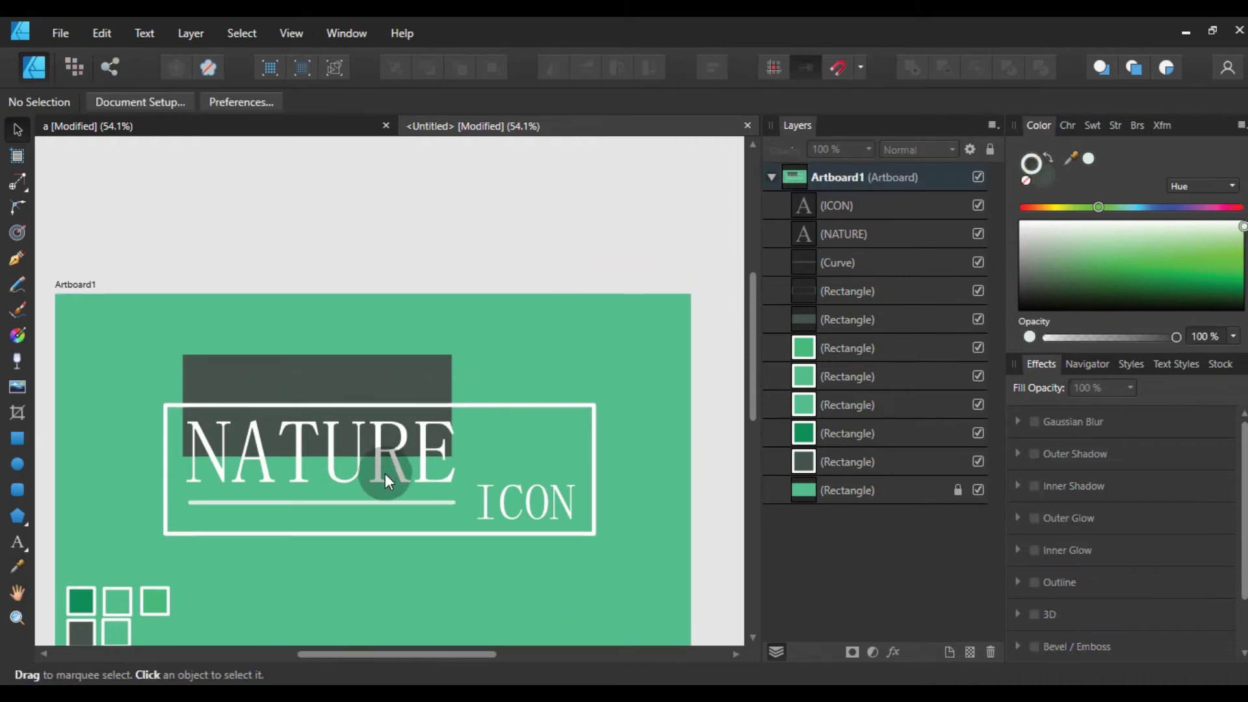
pyautogui.click(384, 508)
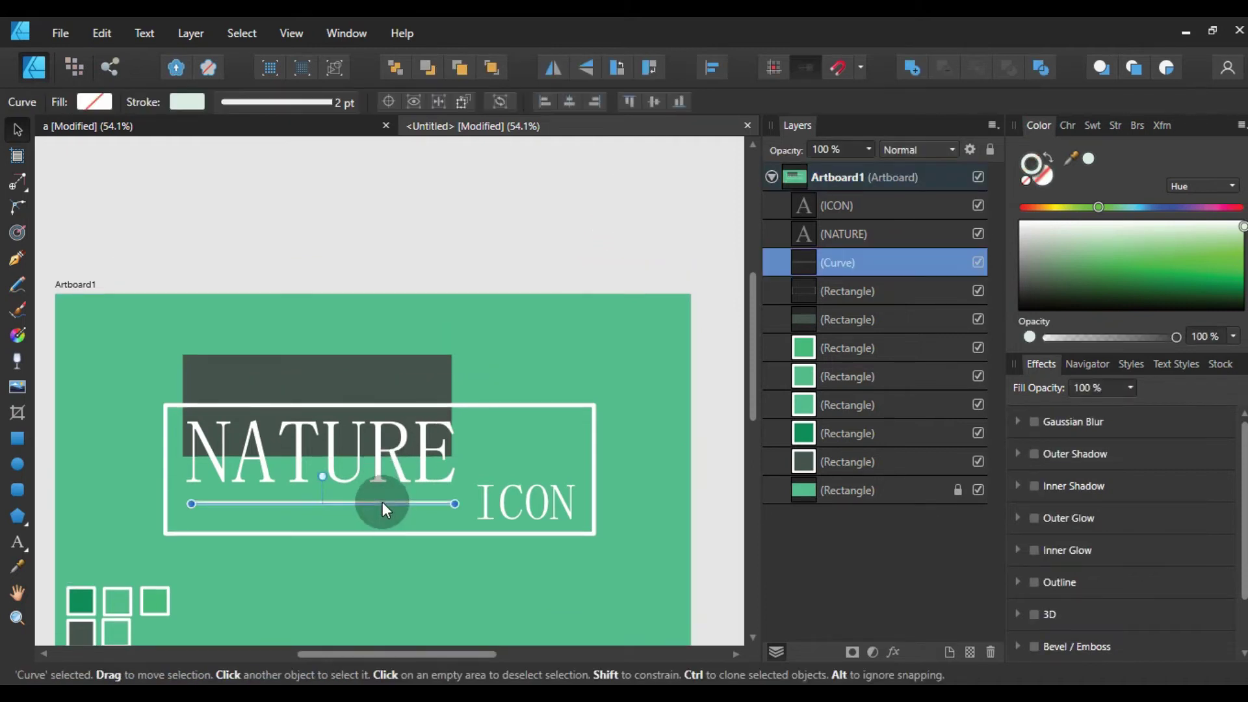
pyautogui.moveTo(383, 502); pyautogui.dragTo(382, 504)
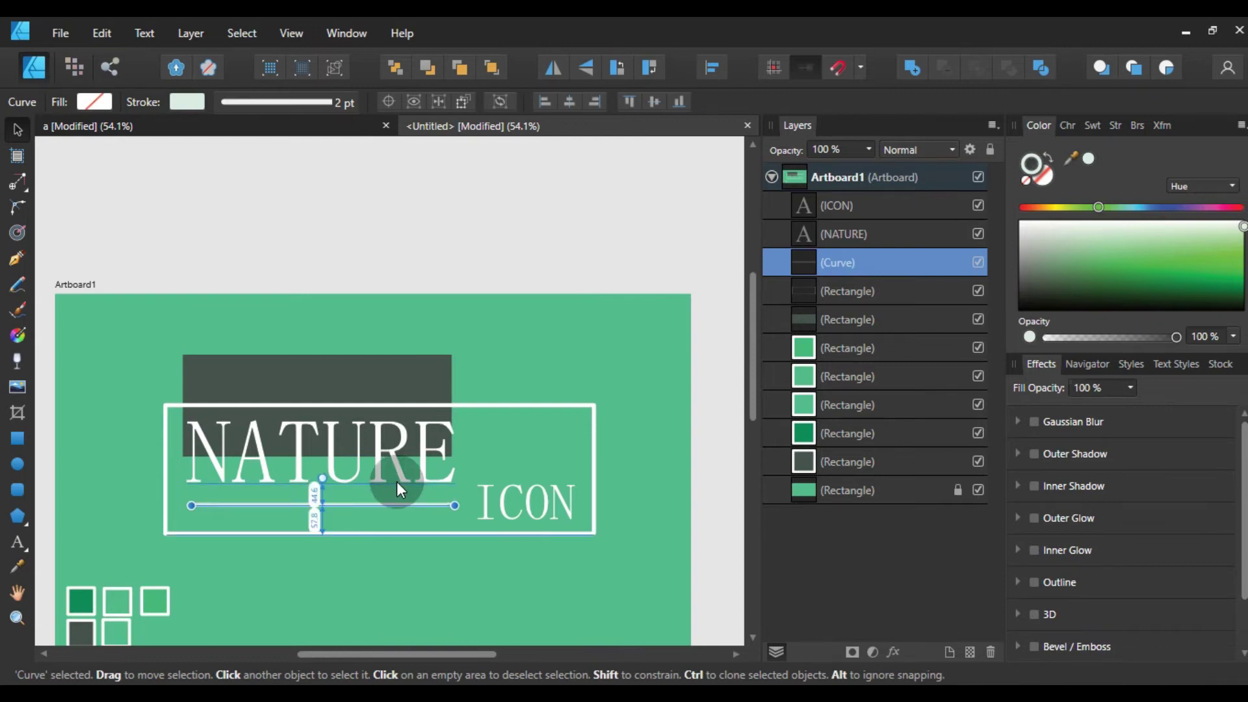
pyautogui.click(541, 260)
pyautogui.scroll(-3, 541, 260)
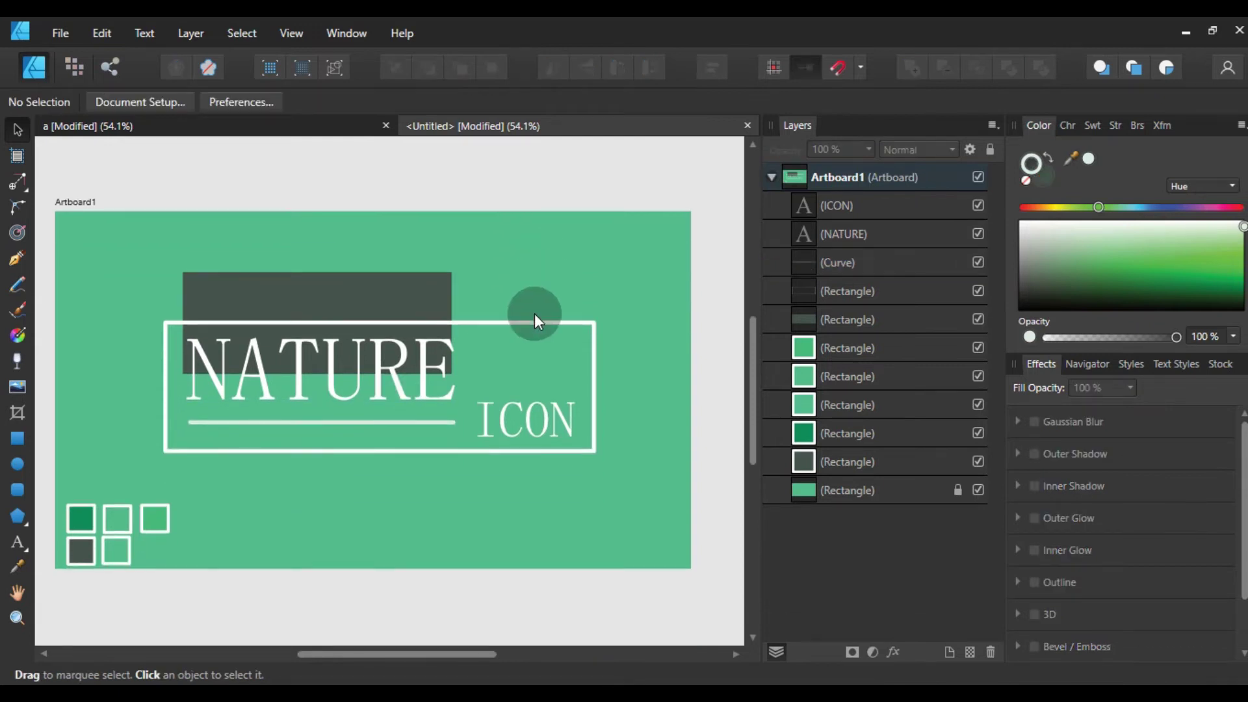
pyautogui.click(513, 418)
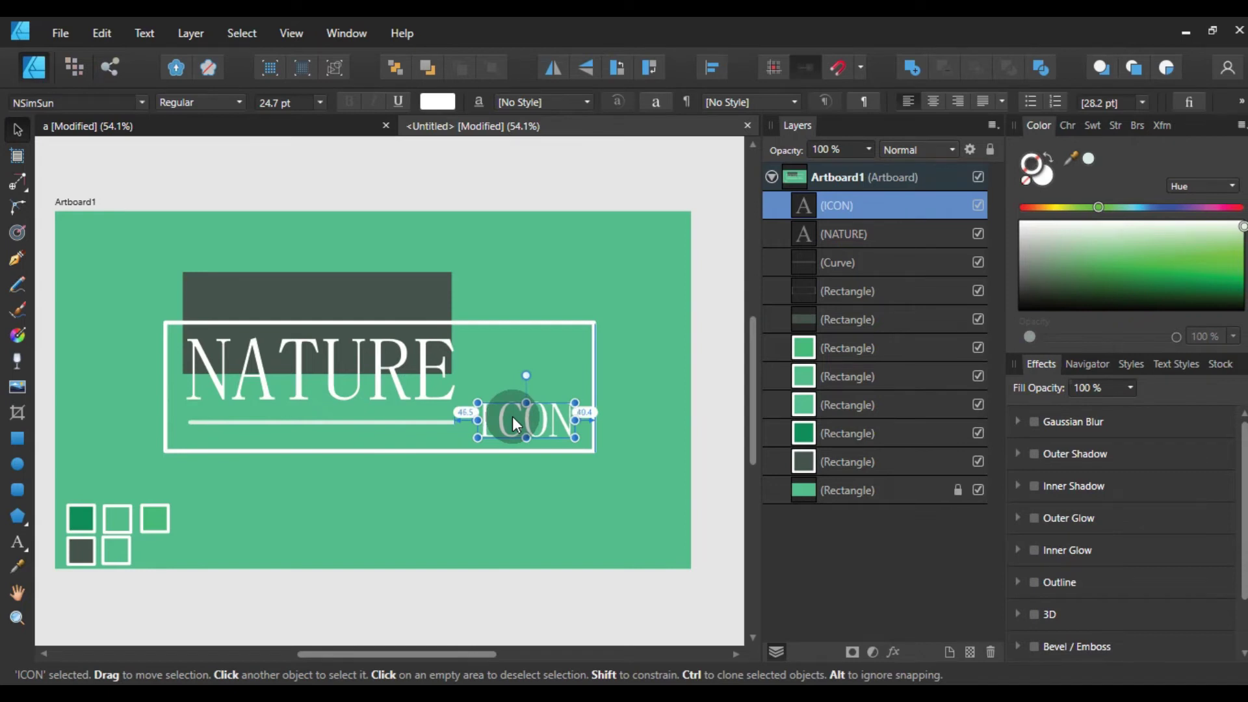
pyautogui.click(585, 167)
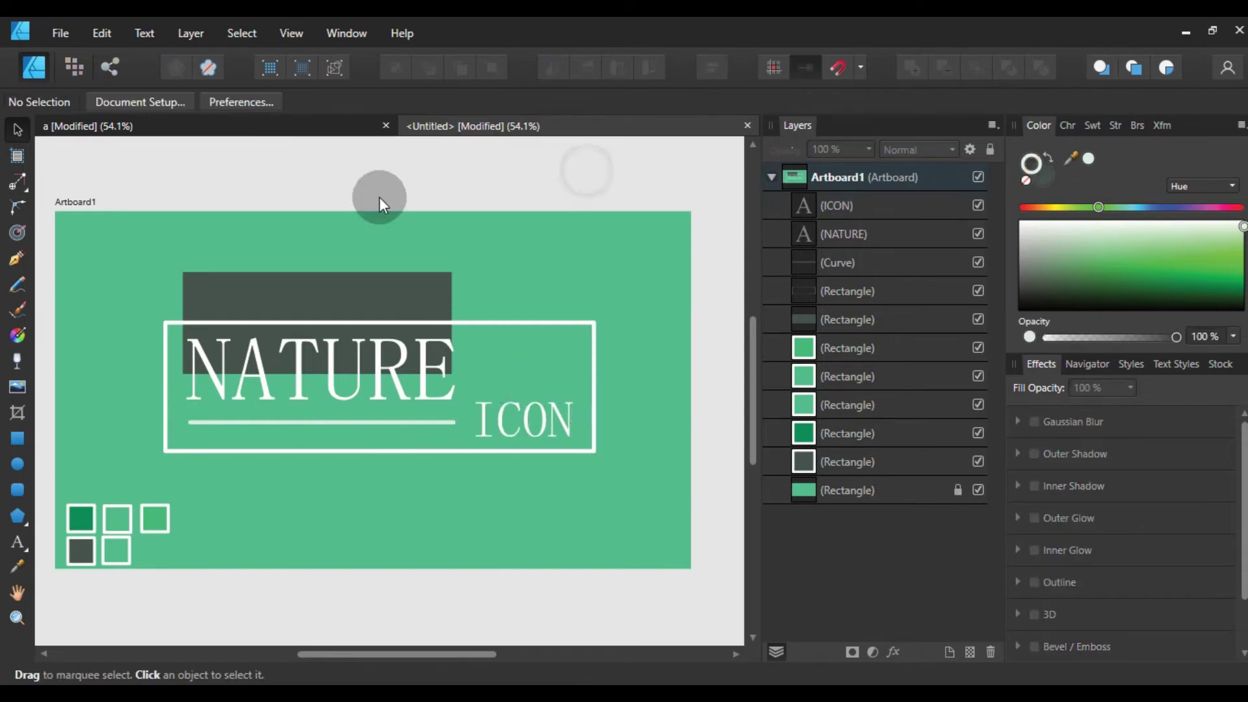
# Draw a small dark square below the frame and enlarge it slightly
pyautogui.click(17, 439)
pyautogui.moveTo(271, 488)
pyautogui.mouseDown()
pyautogui.moveTo(337, 520)
pyautogui.moveTo(298, 477)
pyautogui.moveTo(278, 508)
pyautogui.mouseUp()
pyautogui.press('v')
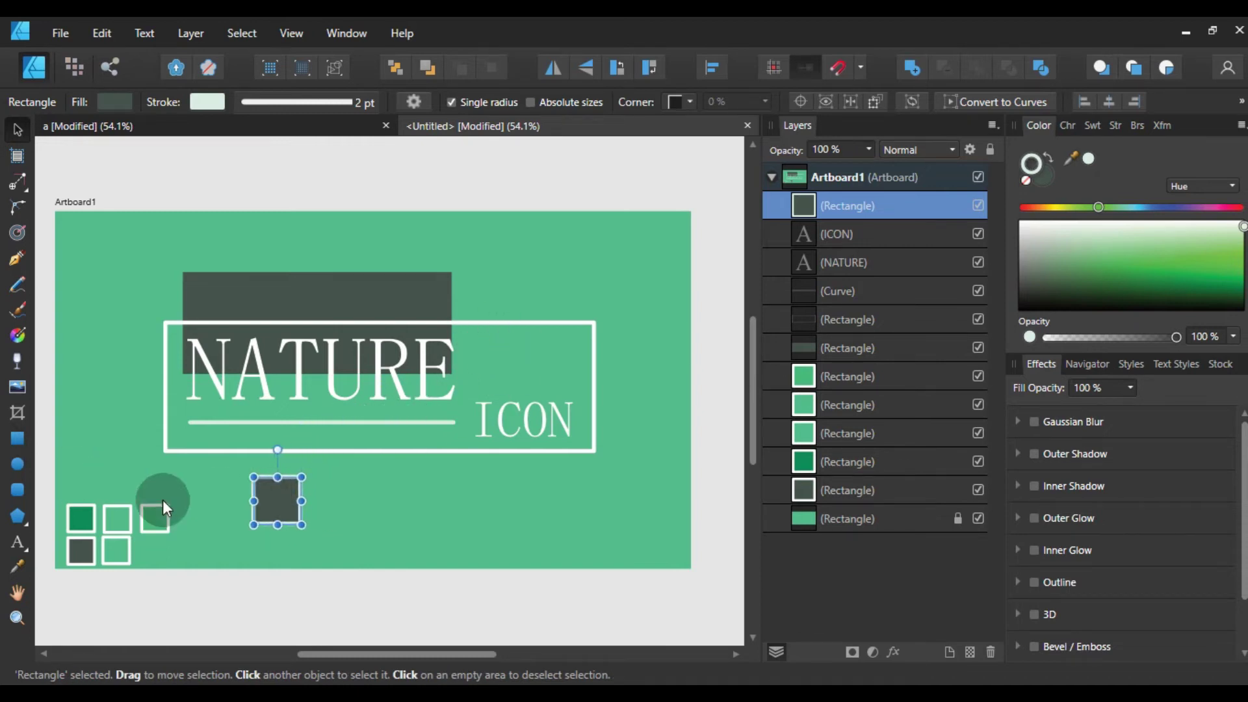
pyautogui.moveTo(301, 524); pyautogui.dragTo(306, 529)
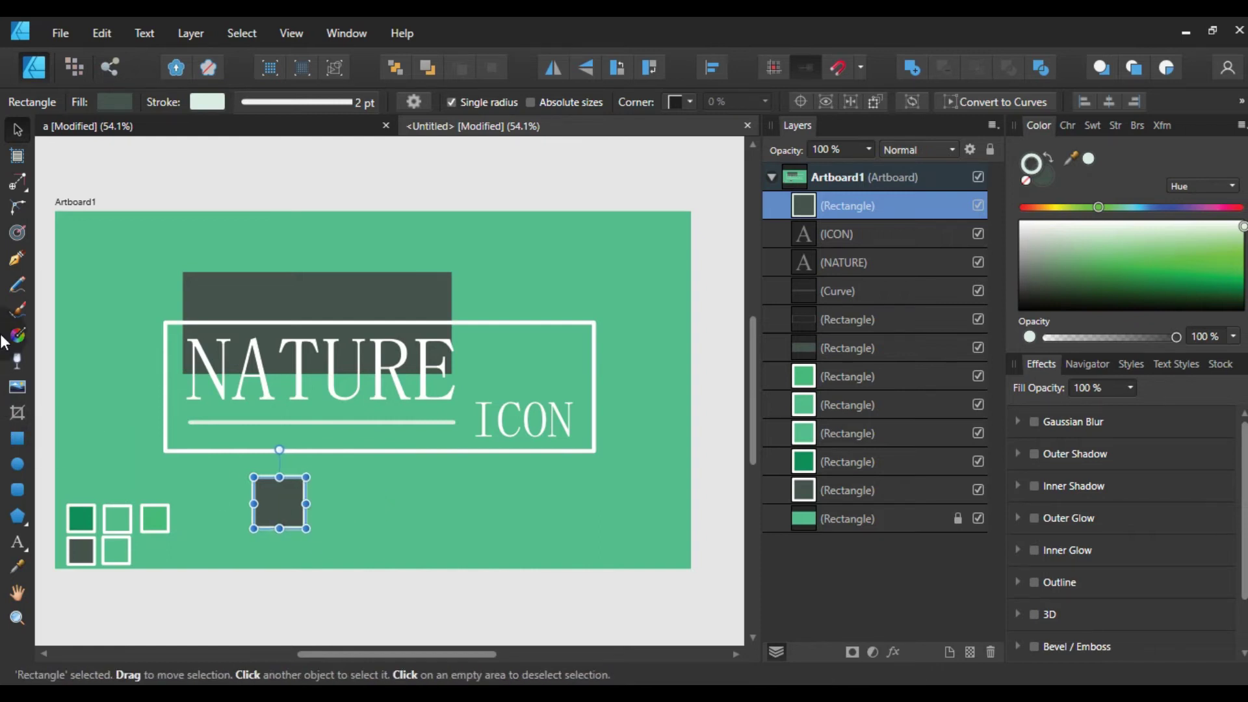
# Round two of the square's corners into a leaf and move it below the frame's centre
pyautogui.click(19, 208)
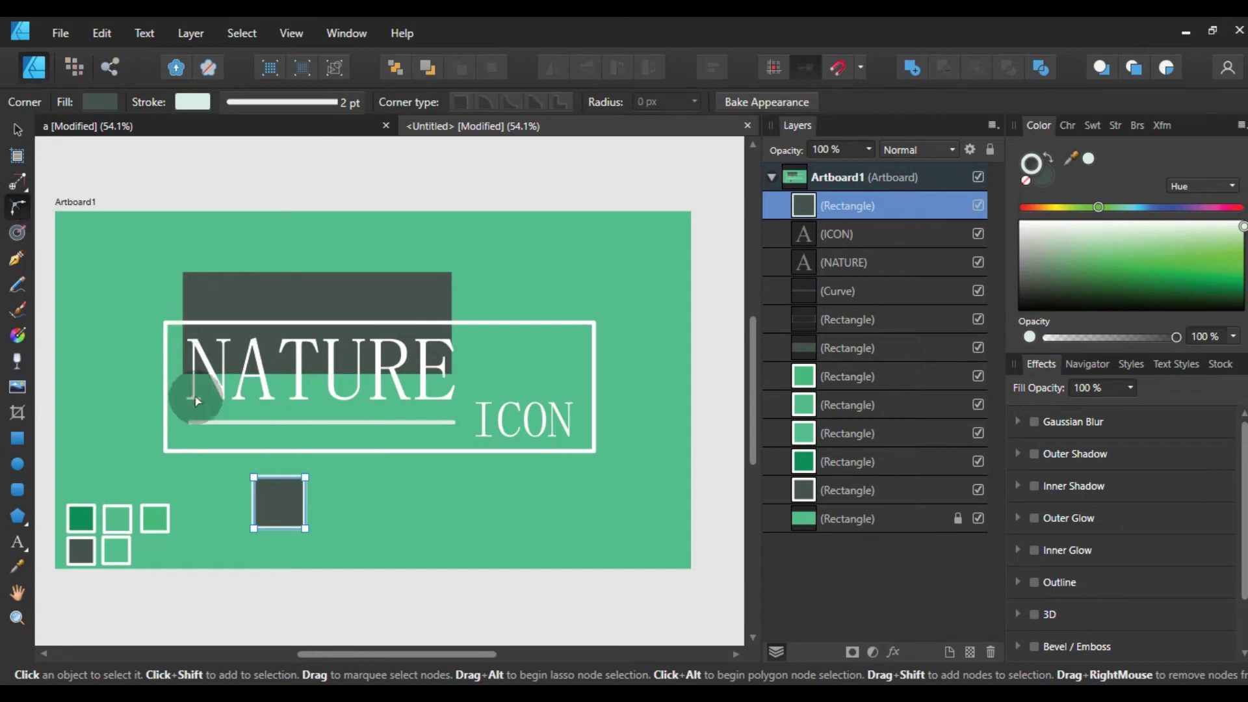
pyautogui.click(255, 479)
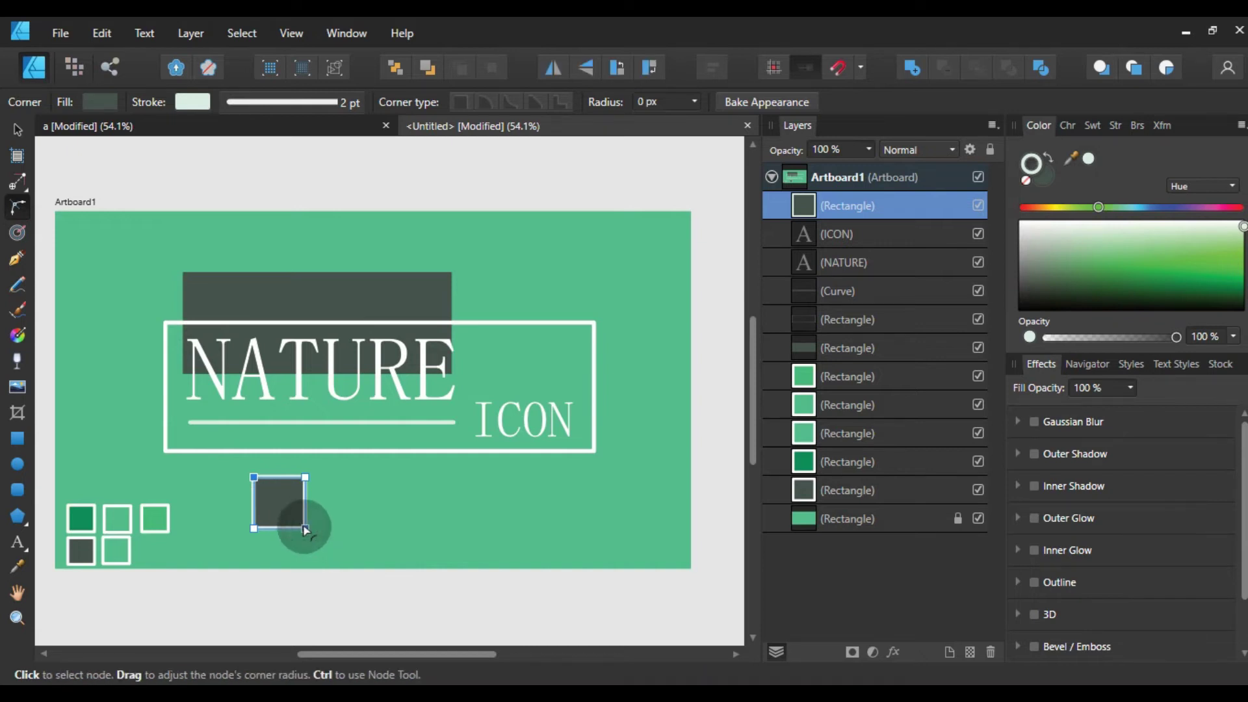
pyautogui.moveTo(305, 530); pyautogui.dragTo(223, 468)
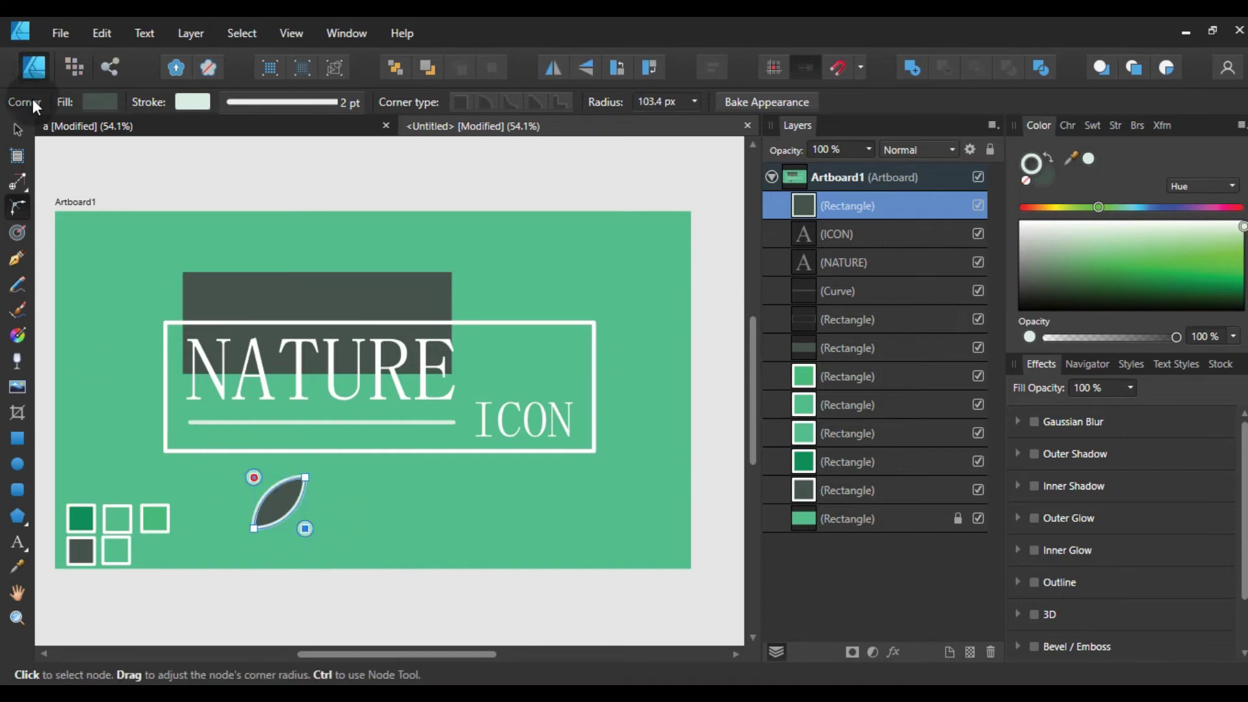
pyautogui.click(17, 130)
pyautogui.moveTo(278, 505); pyautogui.dragTo(415, 505)
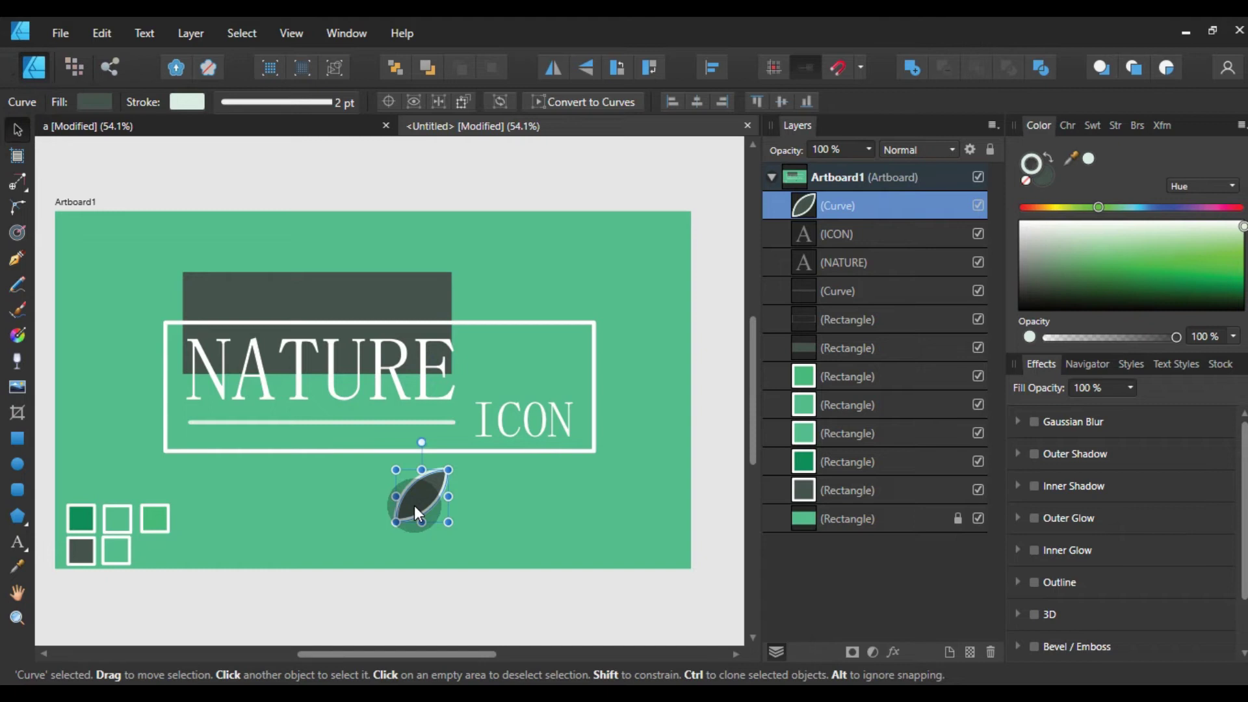
# Duplicate the leaf, mirror the copy, and place it beside the first leaf
pyautogui.hotkey('ctrl', 'j')
pyautogui.moveTo(415, 505); pyautogui.dragTo(303, 524)
pyautogui.rightClick(303, 524)
pyautogui.moveTo(430, 310)
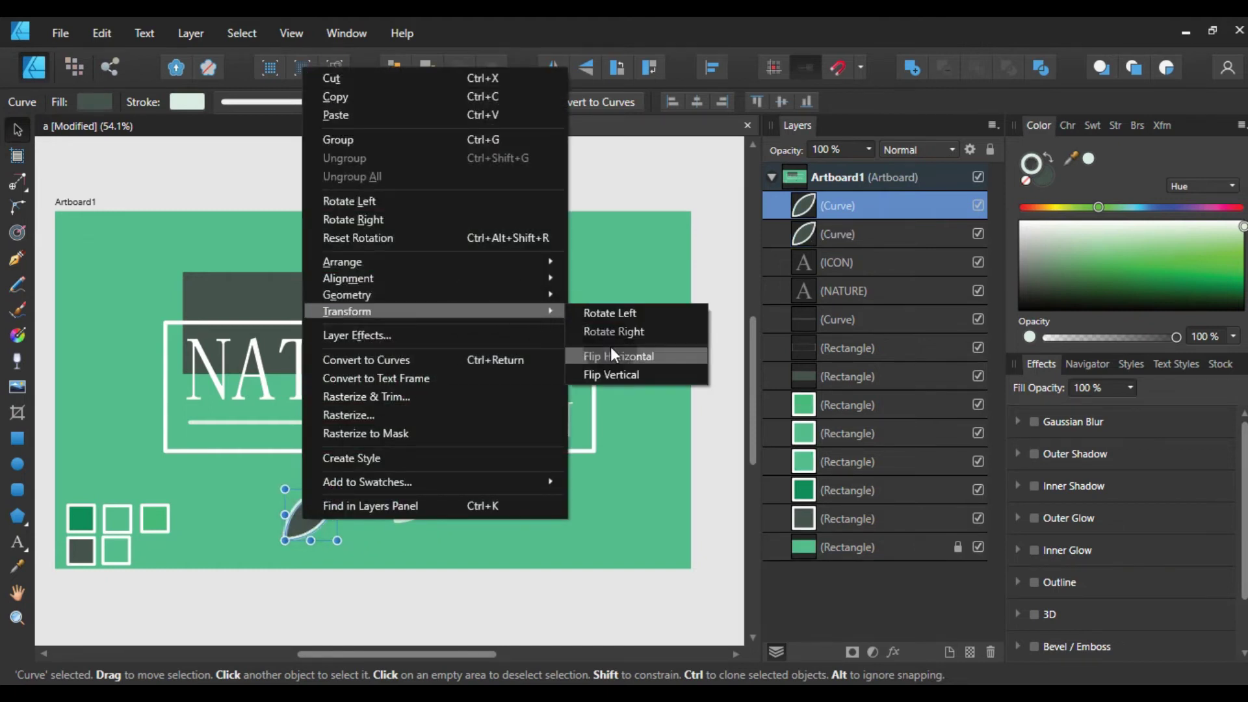
pyautogui.click(622, 331)
pyautogui.moveTo(351, 496); pyautogui.dragTo(405, 483)
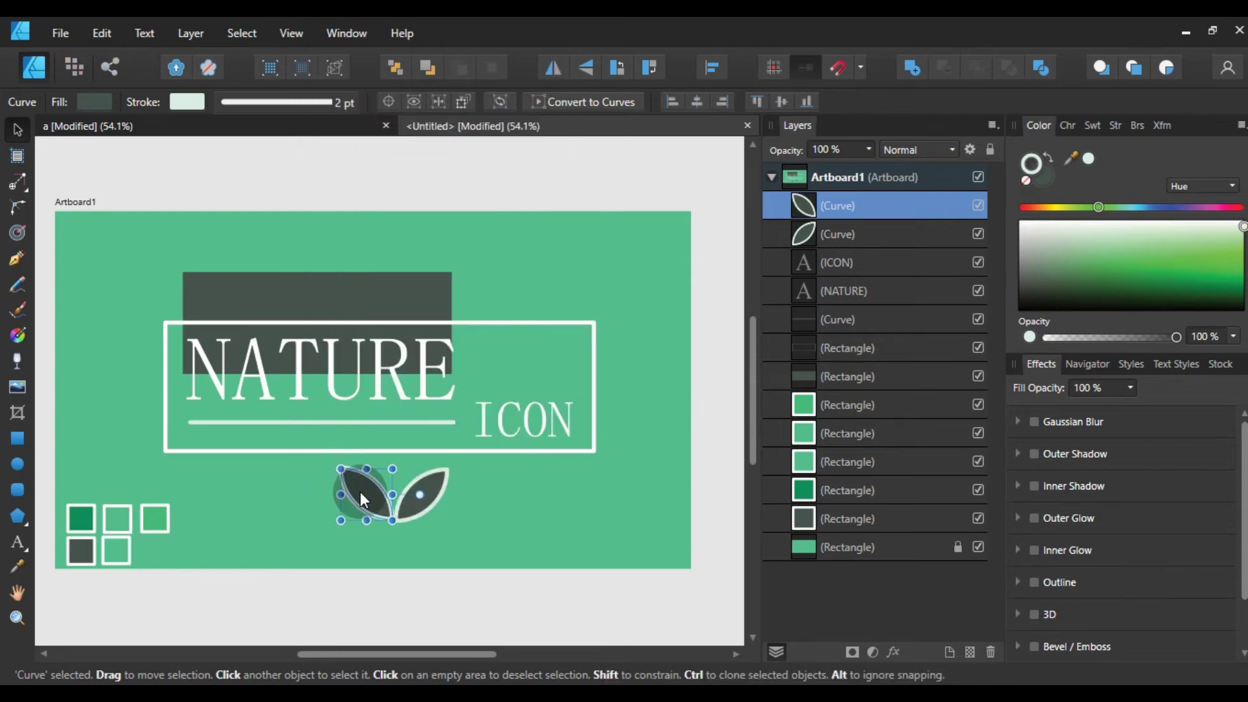
pyautogui.click(504, 517)
pyautogui.moveTo(385, 505)
pyautogui.mouseDown()
pyautogui.moveTo(479, 509)
pyautogui.moveTo(481, 549)
pyautogui.moveTo(400, 505)
pyautogui.mouseUp()
# Duplicate a leaf again and position the middle leaf between the two side leaves
pyautogui.hotkey('ctrl', 'j')
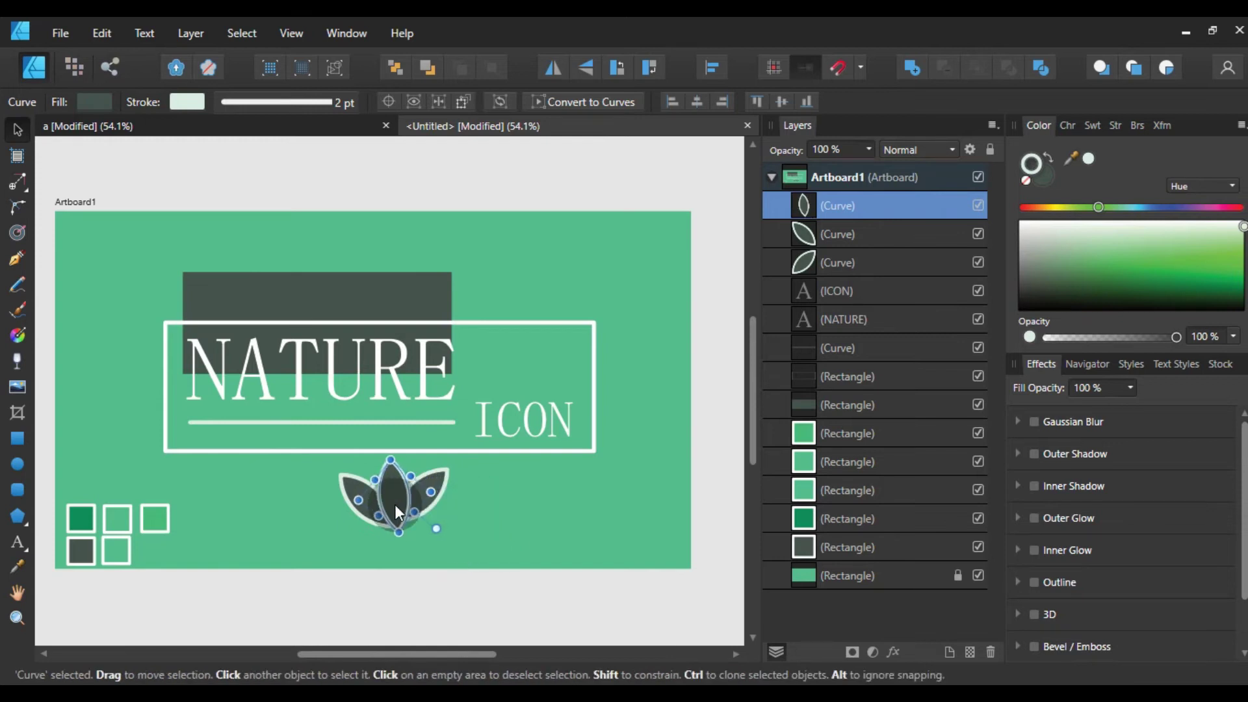
pyautogui.click(481, 496)
pyautogui.click(431, 495)
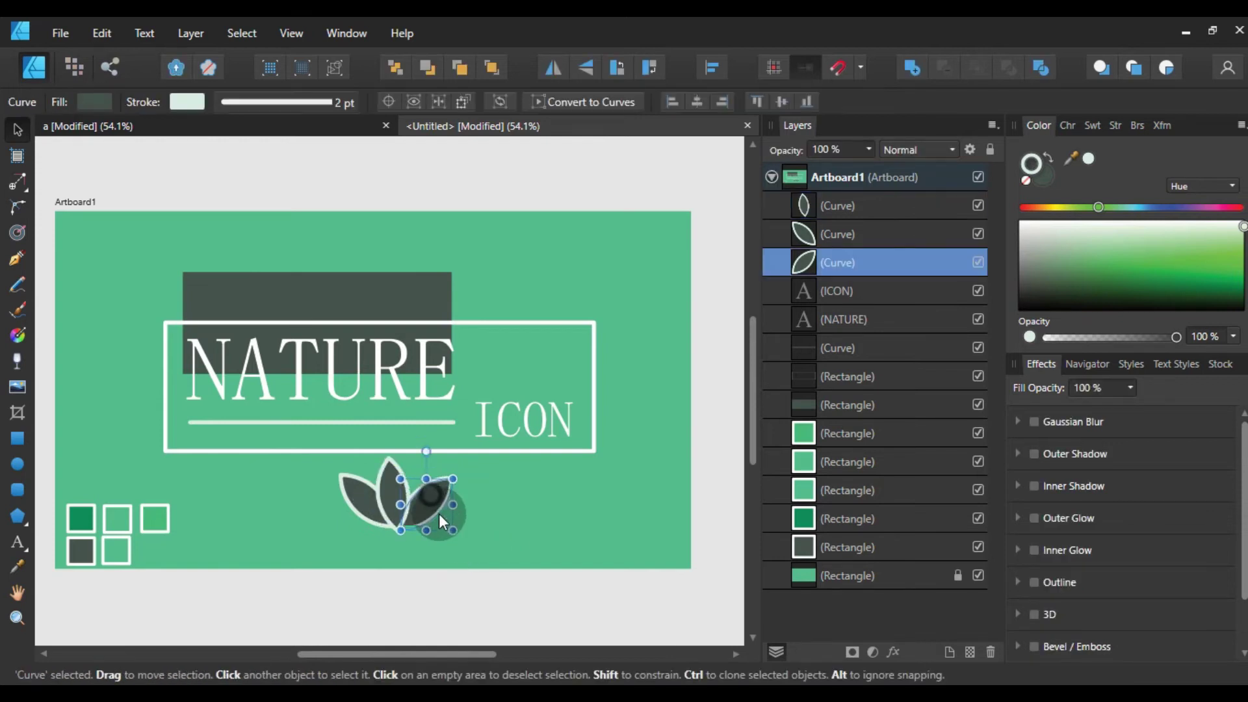
pyautogui.click(503, 481)
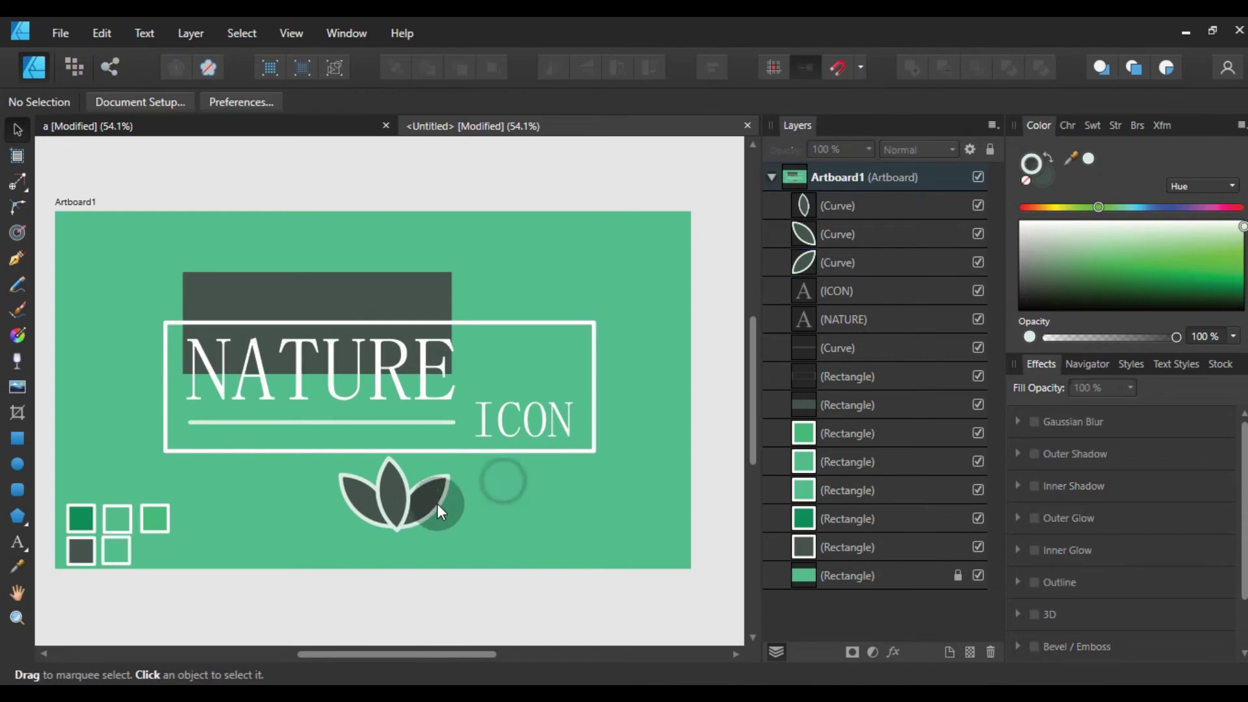
pyautogui.click(404, 514)
pyautogui.moveTo(403, 514); pyautogui.dragTo(405, 514)
# Tilt the right leaf and rotate the left leaf to mirror it
pyautogui.click(538, 537)
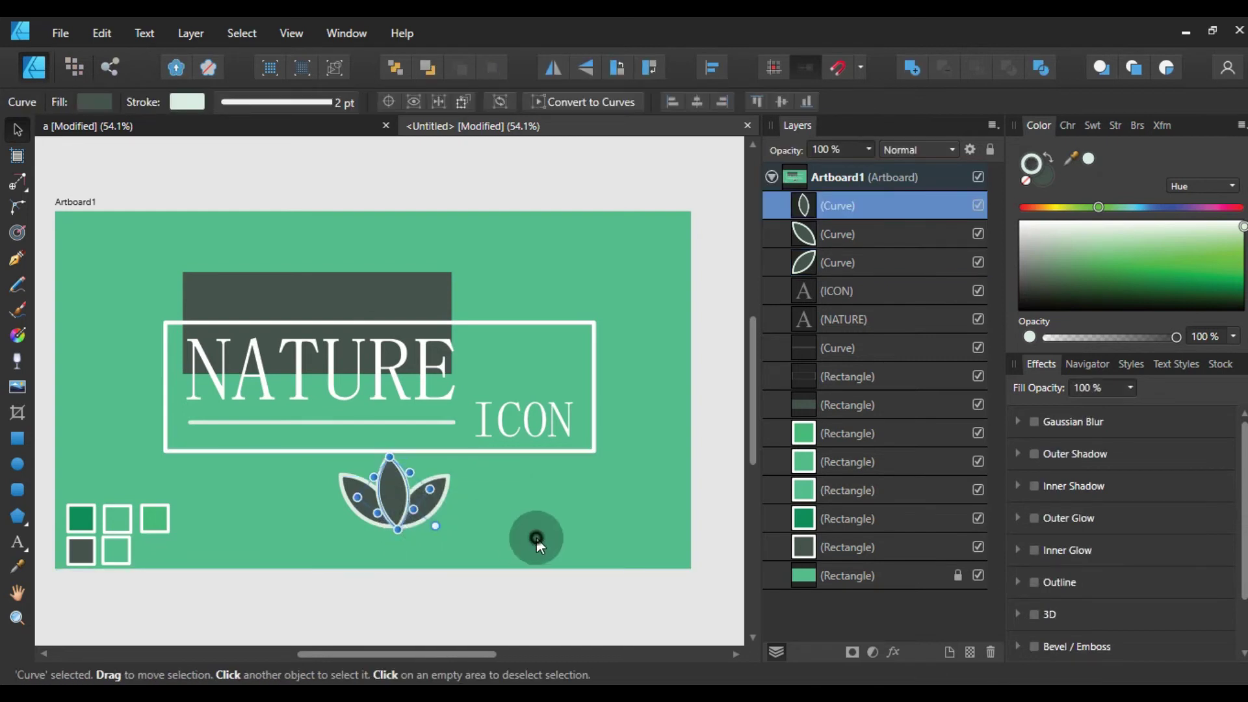
pyautogui.click(403, 520)
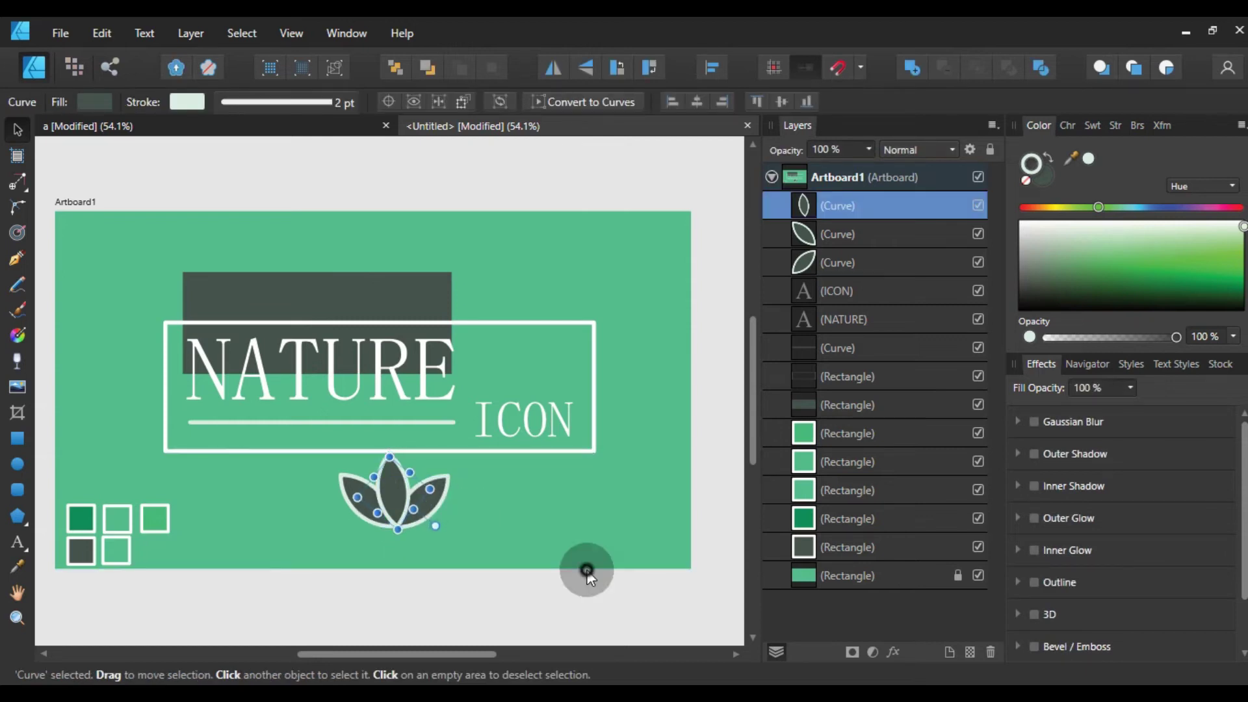
pyautogui.click(465, 470)
pyautogui.click(437, 496)
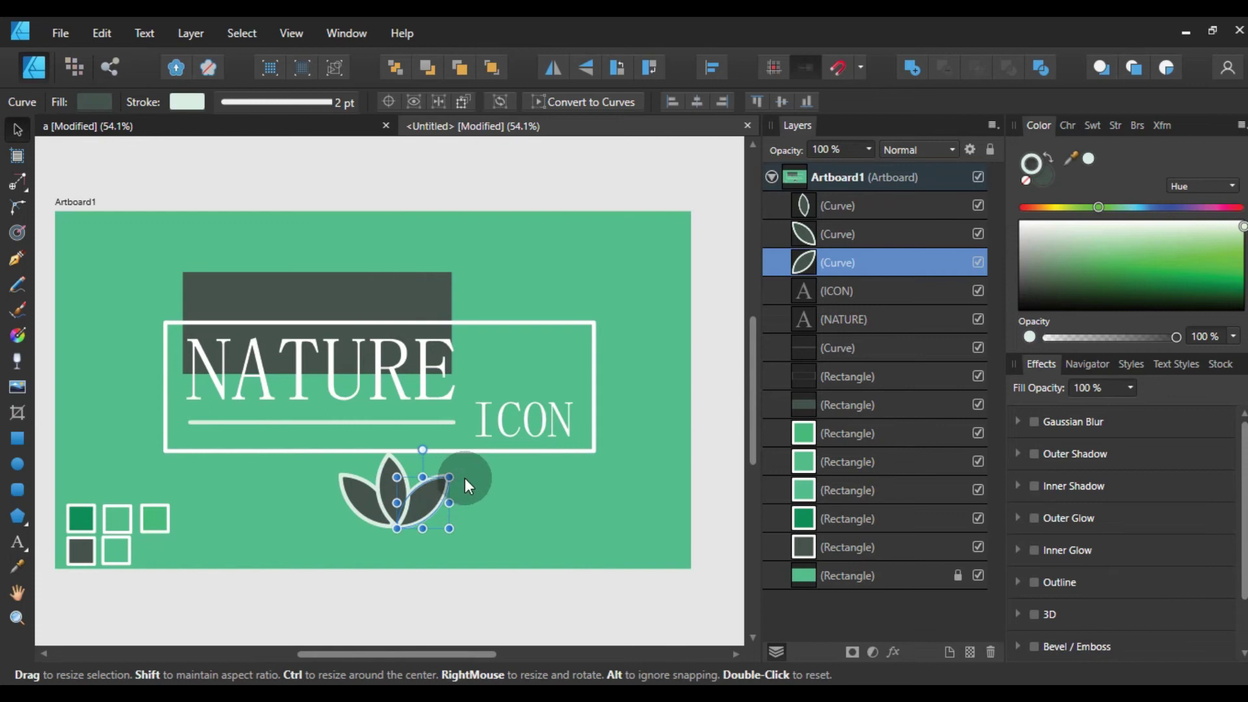
pyautogui.moveTo(457, 478); pyautogui.dragTo(452, 480)
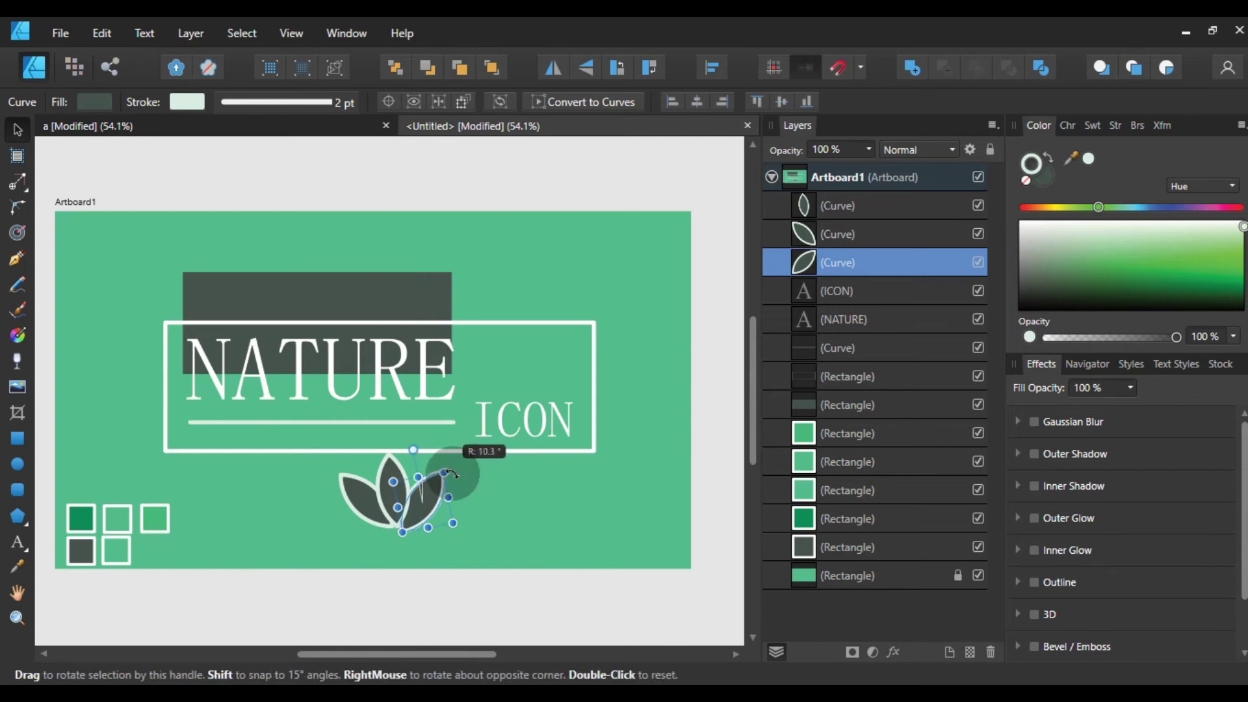
pyautogui.click(362, 488)
pyautogui.moveTo(403, 473); pyautogui.dragTo(409, 480)
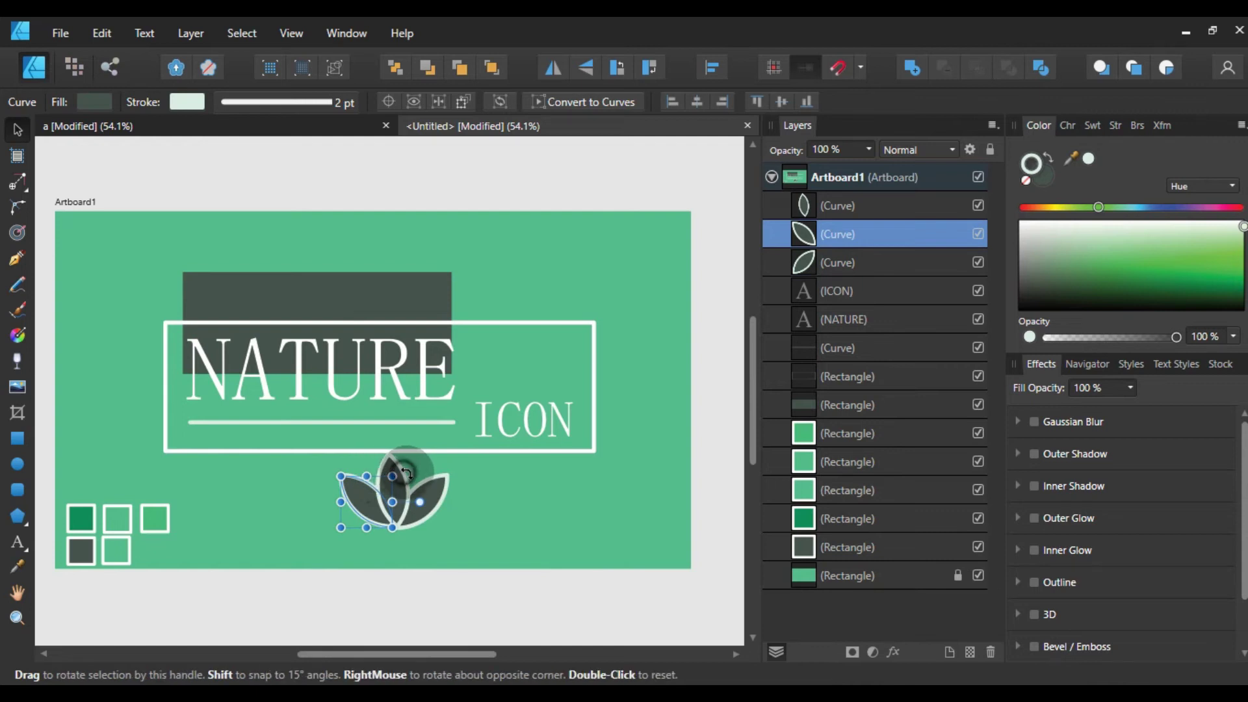
# Move the left leaf right until it touches the middle leaf
pyautogui.click(474, 468)
pyautogui.click(439, 502)
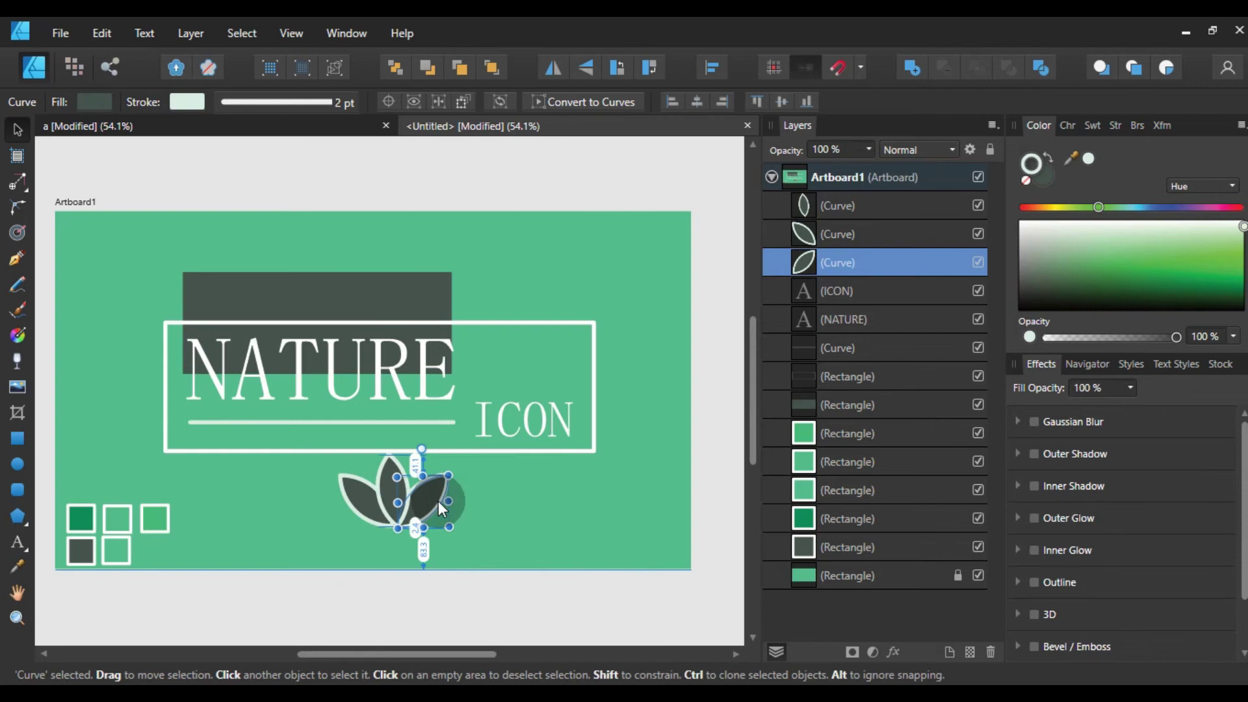
pyautogui.click(488, 512)
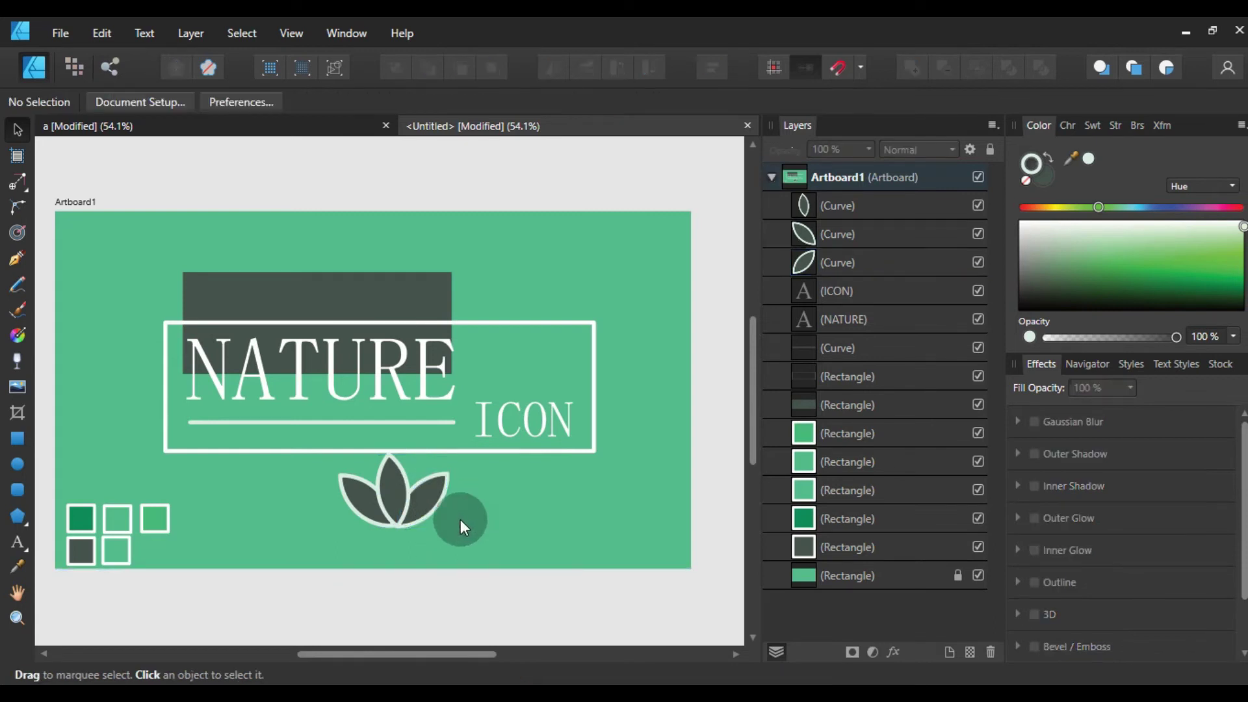
pyautogui.scroll(2, 412, 529)
pyautogui.scroll(2, 401, 525)
pyautogui.scroll(2, 401, 525)
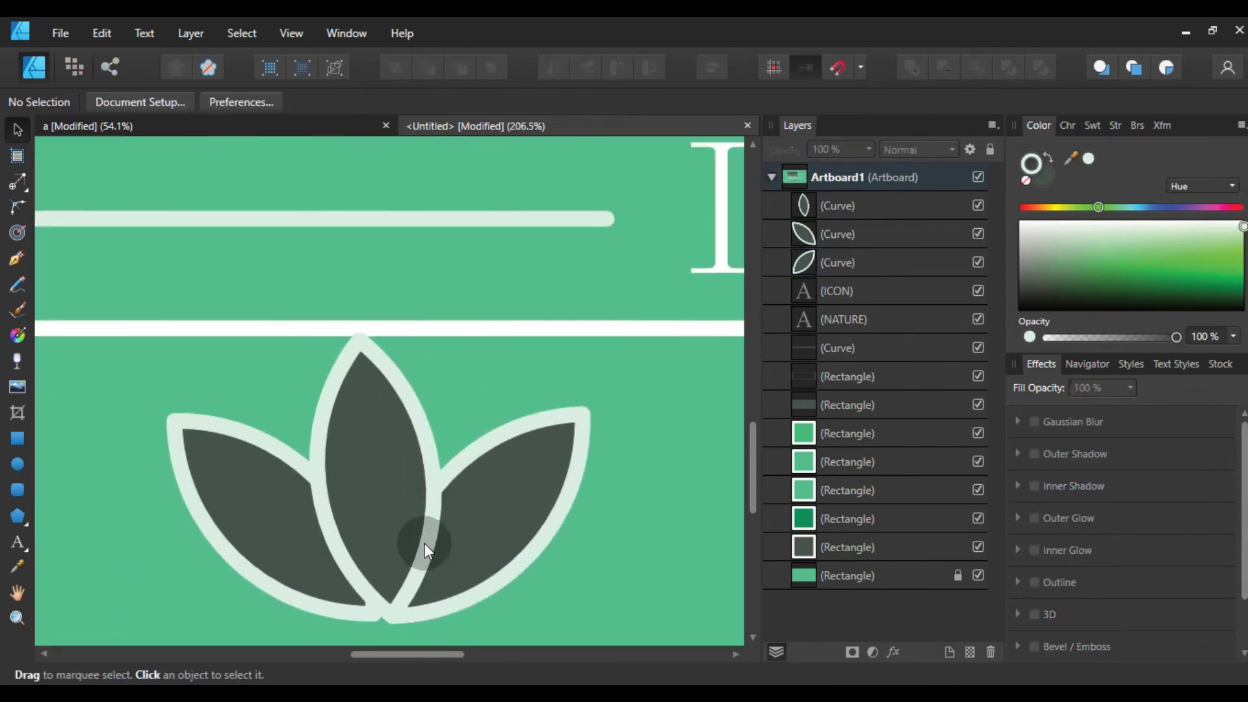
pyautogui.scroll(1, 424, 543)
pyautogui.click(365, 526)
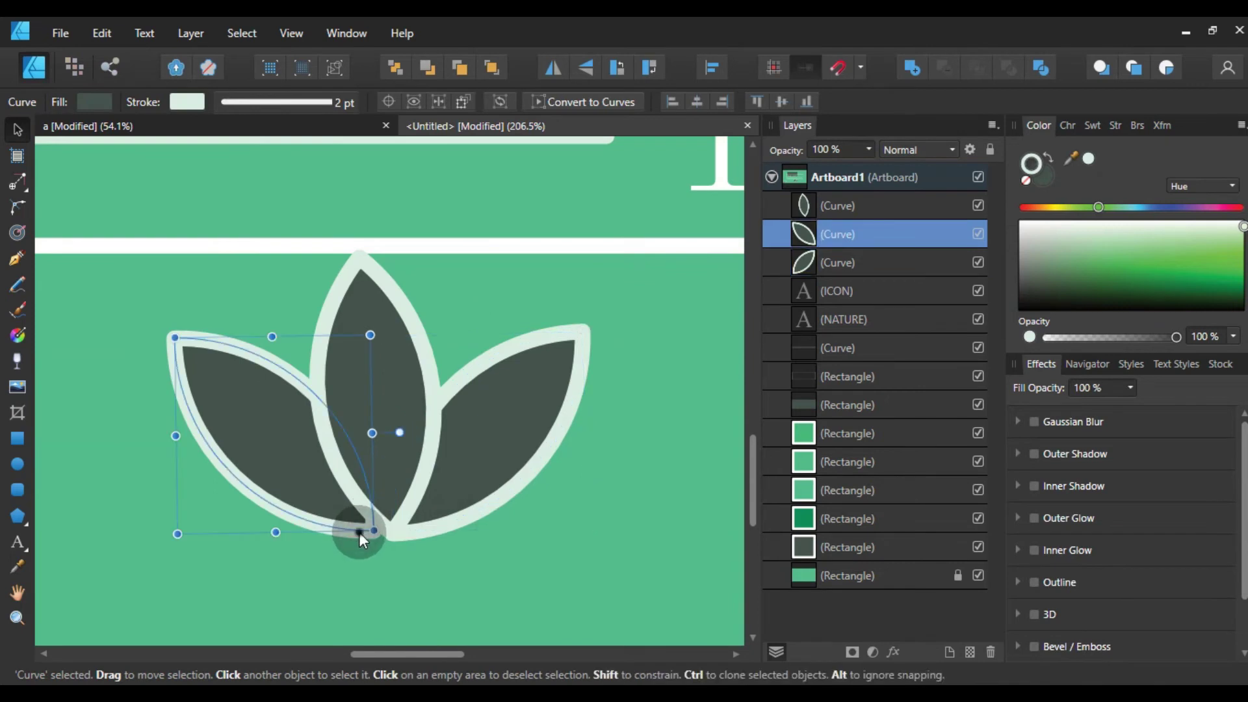
pyautogui.moveTo(359, 532); pyautogui.dragTo(372, 534)
# Select all three lotus leaves together
pyautogui.click(584, 471)
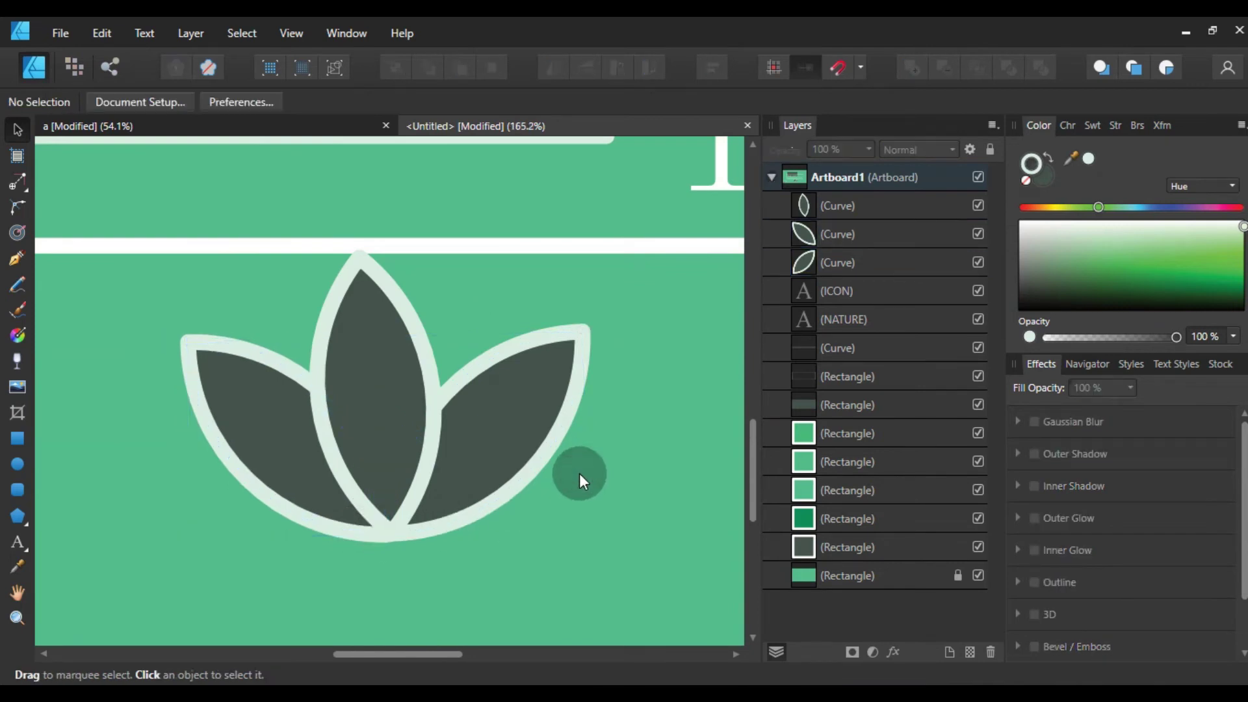
pyautogui.scroll(-3, 579, 473)
pyautogui.scroll(-1, 579, 473)
pyautogui.click(545, 456)
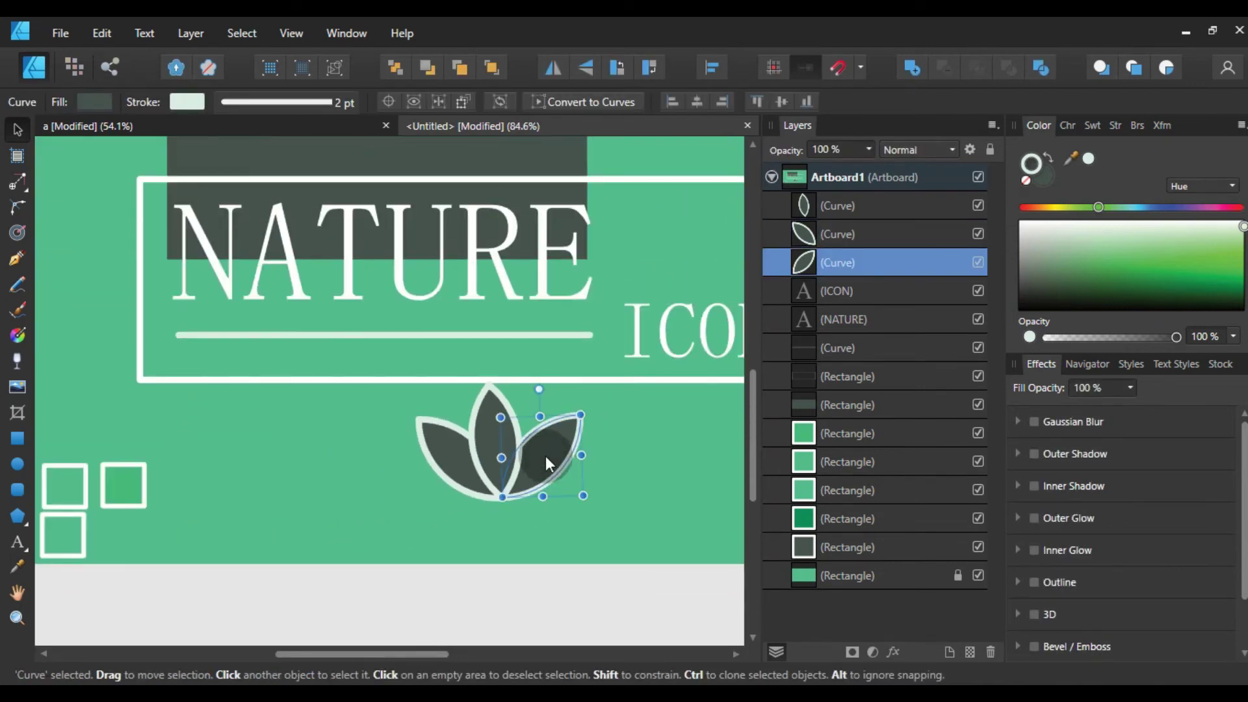
pyautogui.keyDown('shift'); pyautogui.click(502, 398); pyautogui.keyUp('shift')
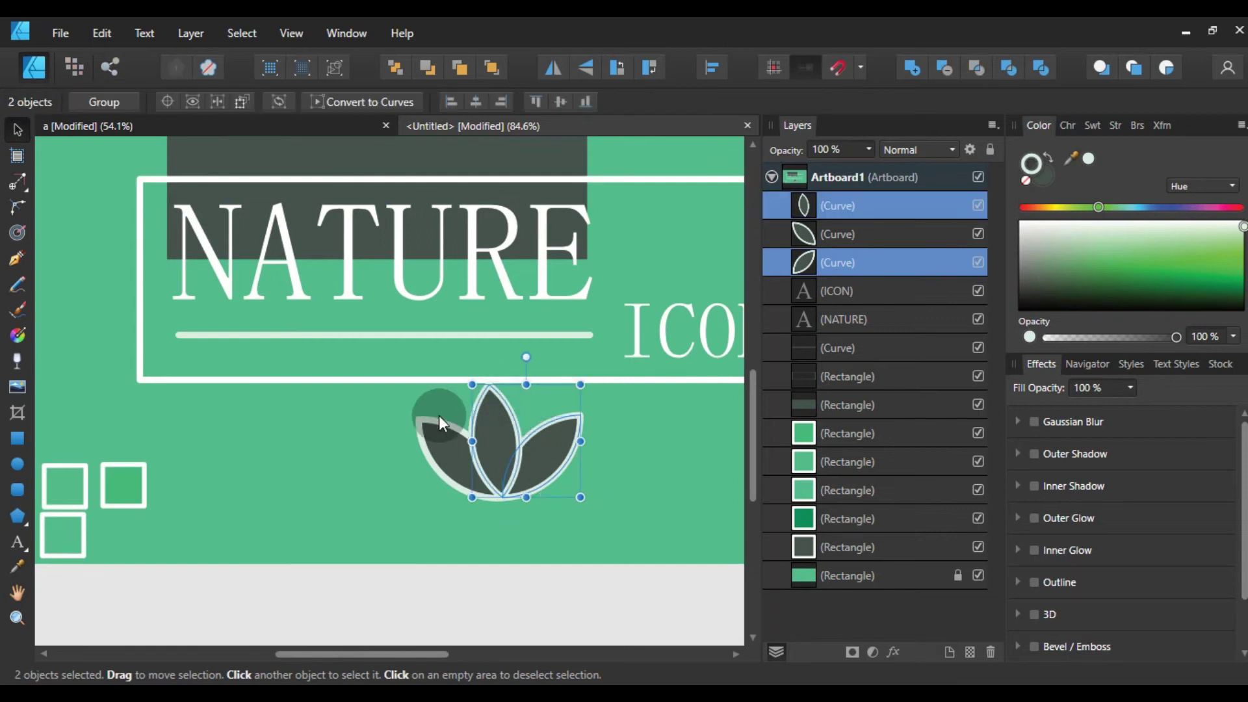
pyautogui.keyDown('shift'); pyautogui.click(434, 424); pyautogui.keyUp('shift')
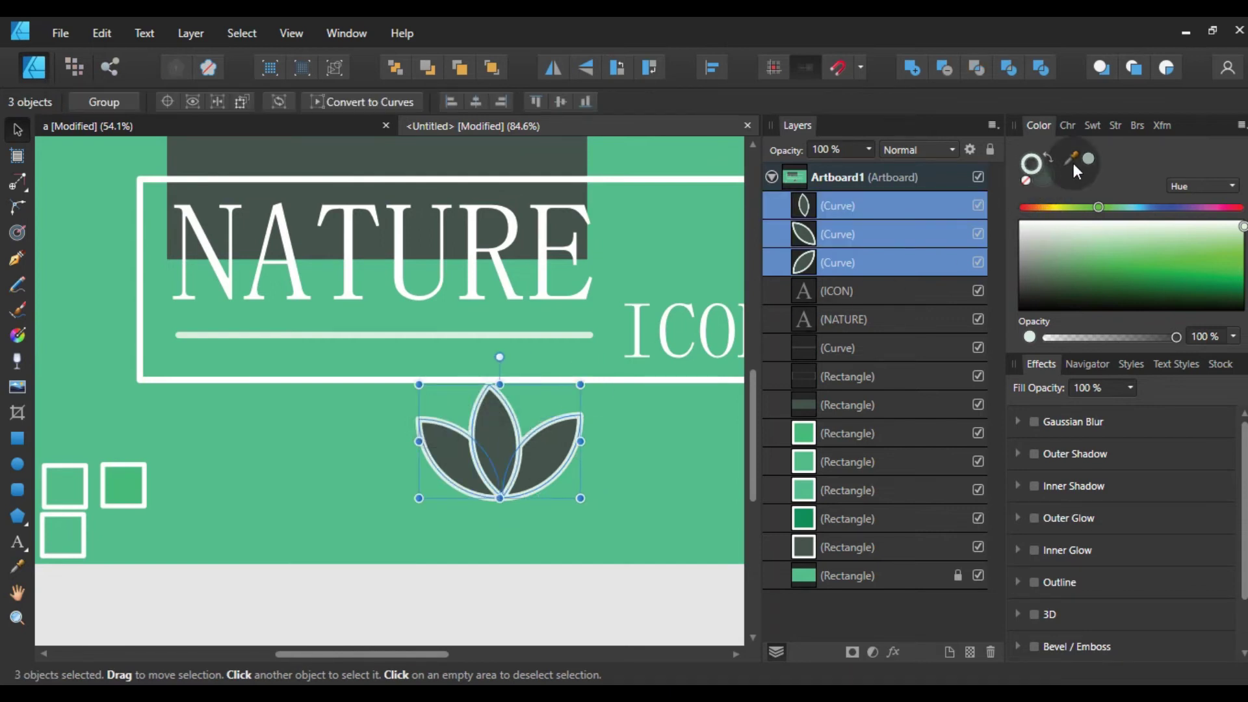
pyautogui.moveTo(1071, 160)
pyautogui.mouseDown()
pyautogui.moveTo(1240, 218)
pyautogui.moveTo(291, 469)
pyautogui.mouseUp()
# Fill the left leaf with dark green sampled from a square and give it a white outline
pyautogui.scroll(-2, 267, 461)
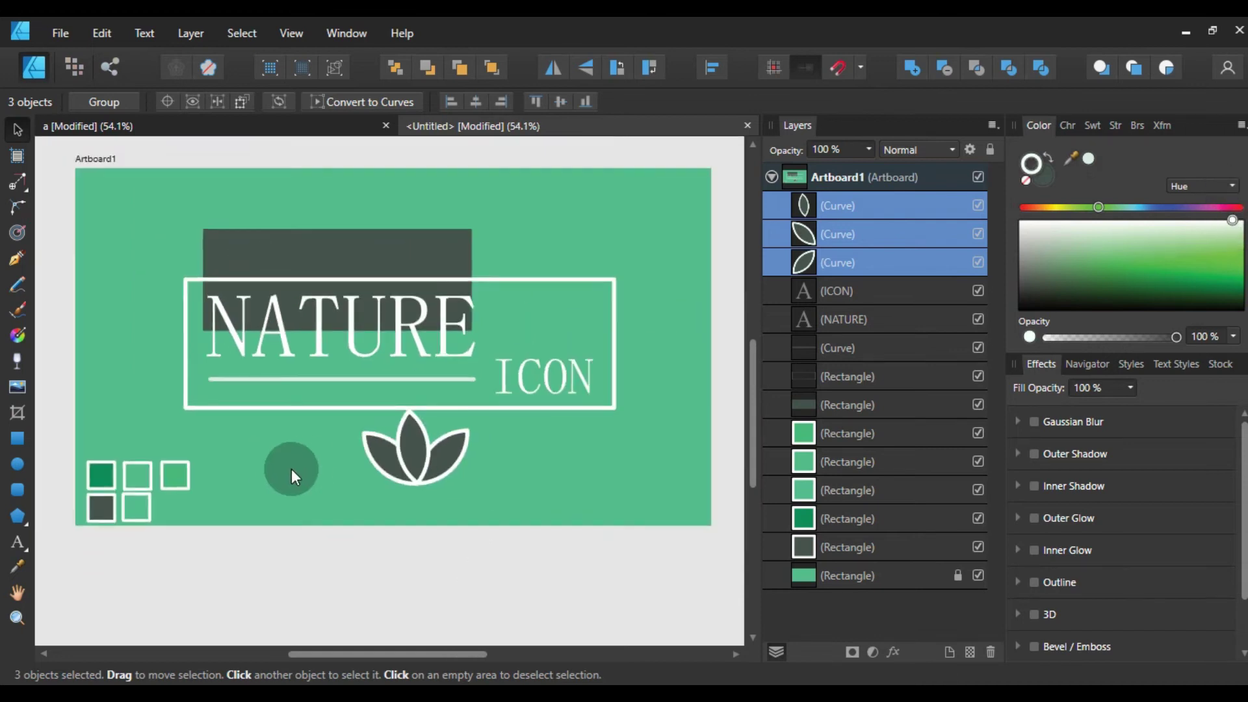
pyautogui.scroll(1, 291, 474)
pyautogui.click(319, 501)
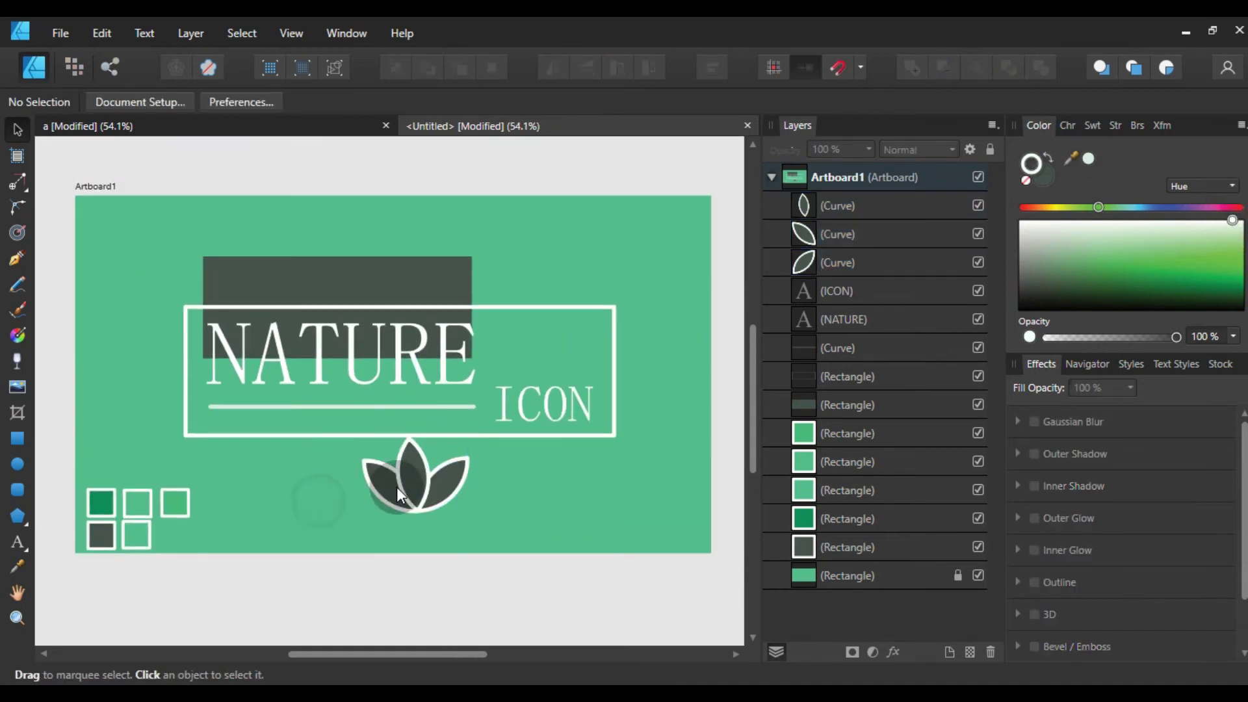
pyautogui.click(382, 496)
pyautogui.click(17, 566)
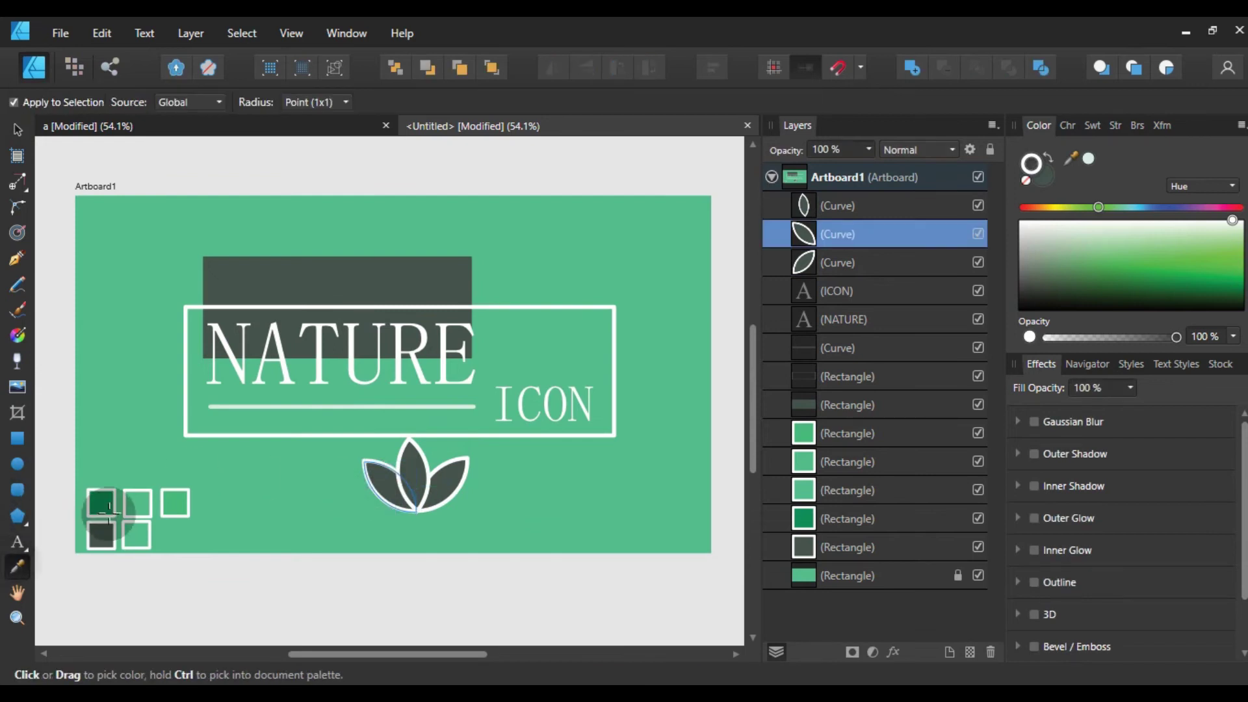
pyautogui.moveTo(138, 504); pyautogui.dragTo(99, 501)
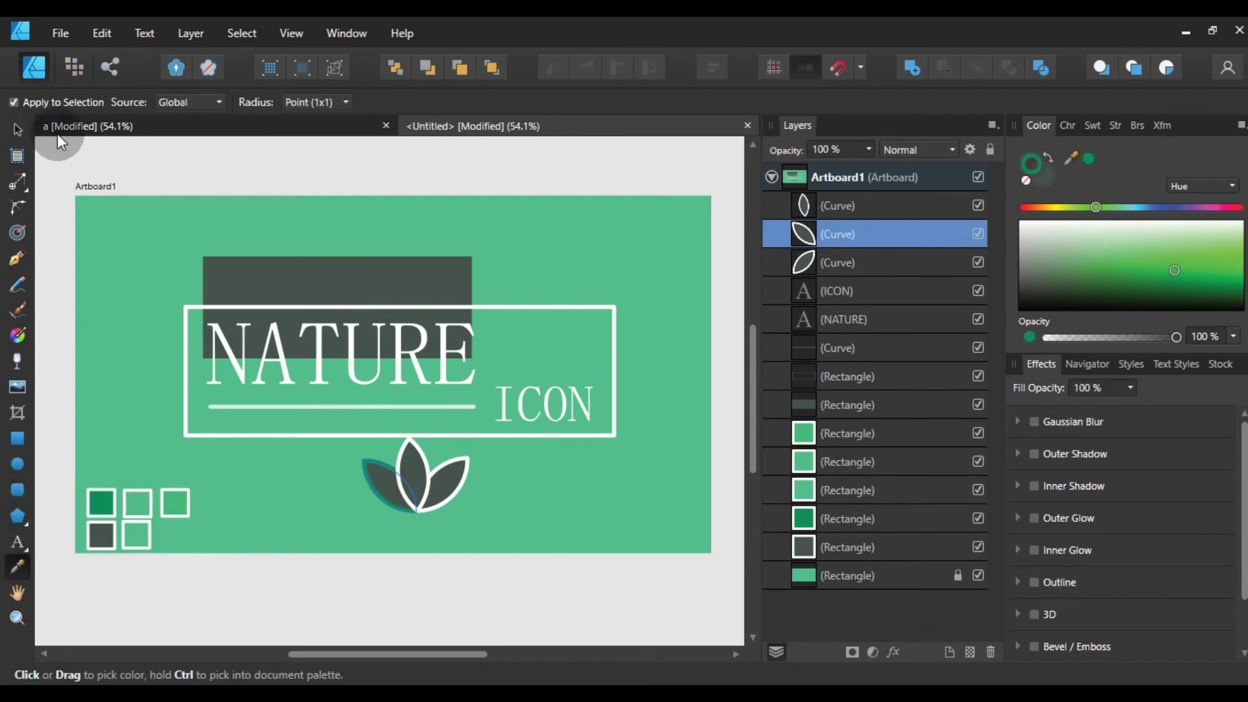
pyautogui.click(1087, 162)
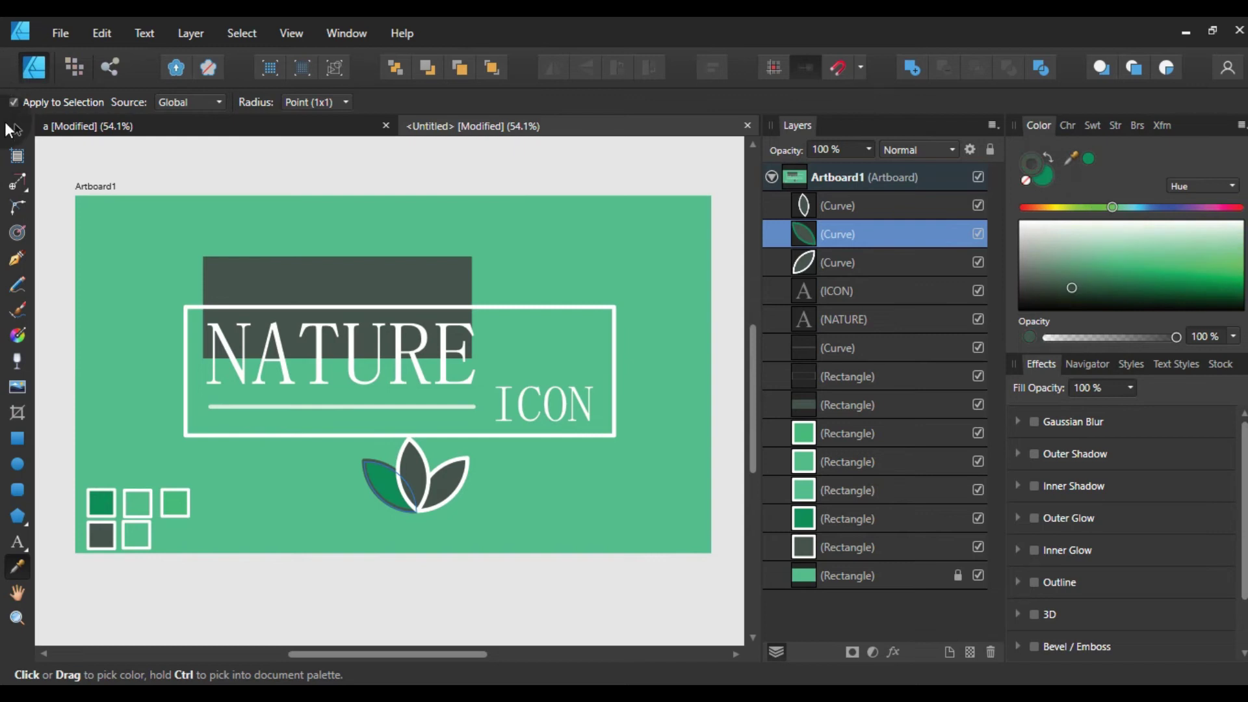
pyautogui.press('v')
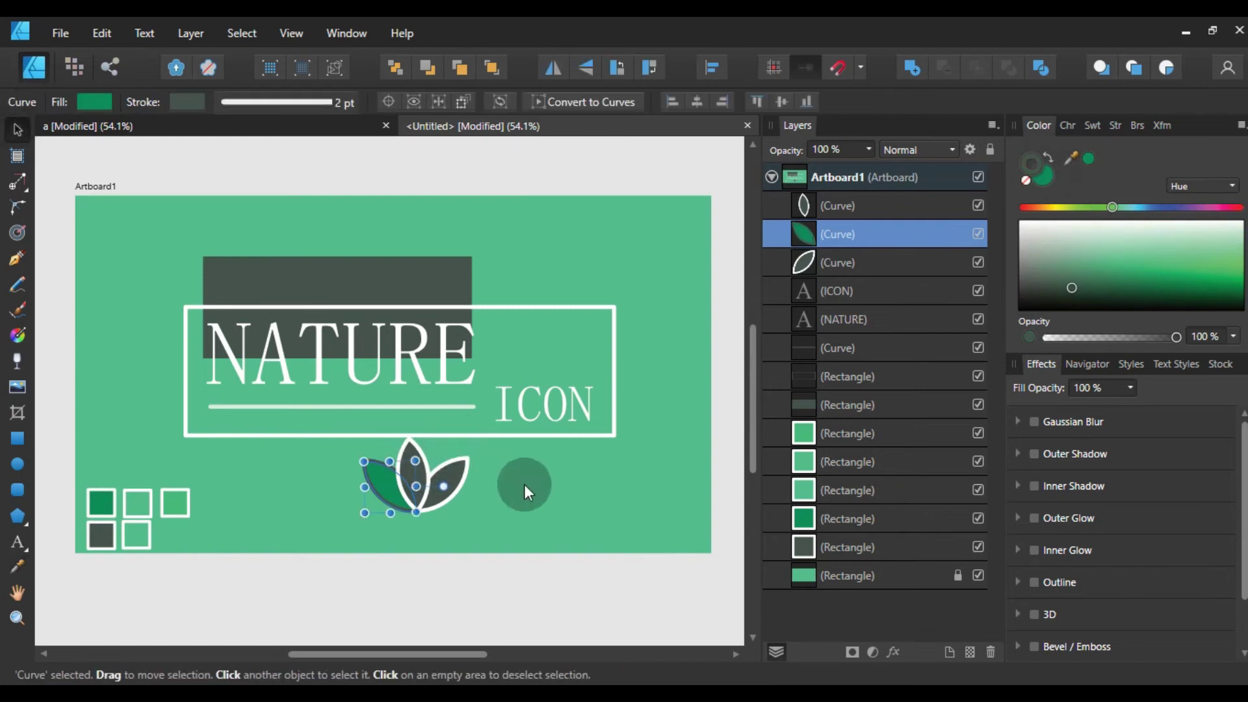
pyautogui.moveTo(1073, 289); pyautogui.dragTo(1020, 221)
pyautogui.hotkey('ctrl', 'd')
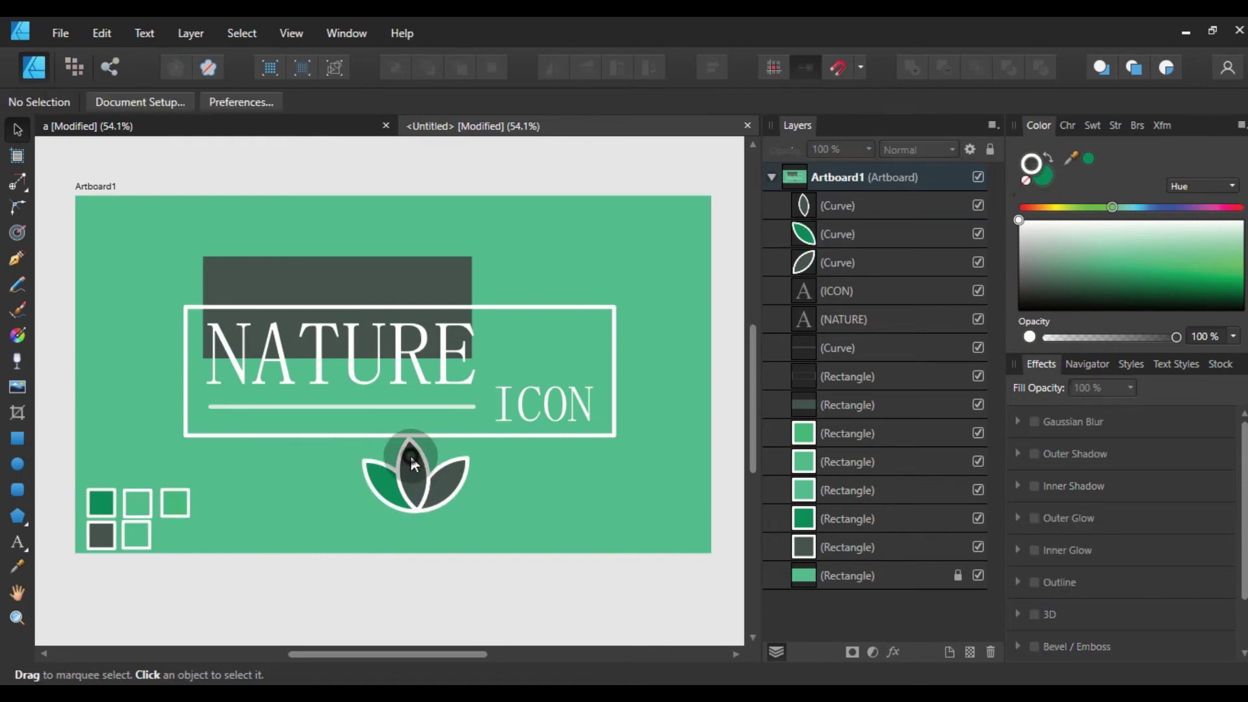
# Fill the middle and right leaves with light greens sampled from the squares
pyautogui.click(839, 205)
pyautogui.click(1041, 182)
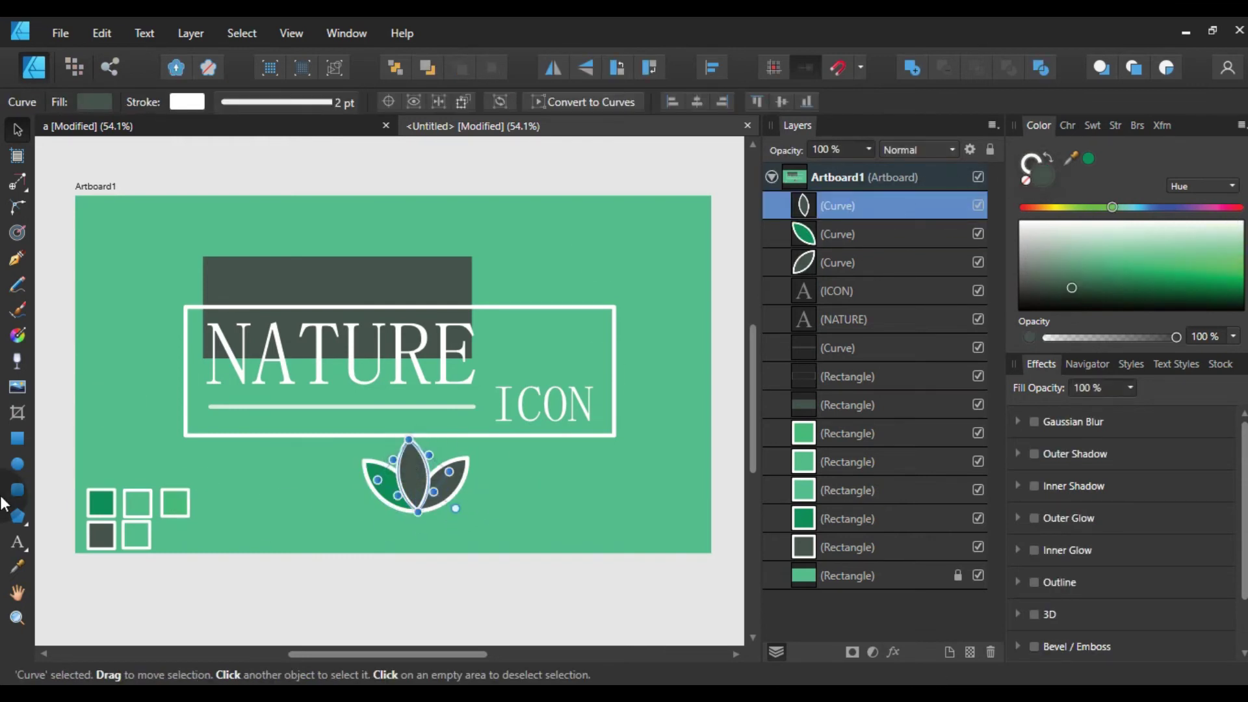
pyautogui.click(17, 566)
pyautogui.moveTo(134, 510); pyautogui.dragTo(189, 423)
pyautogui.click(30, 138)
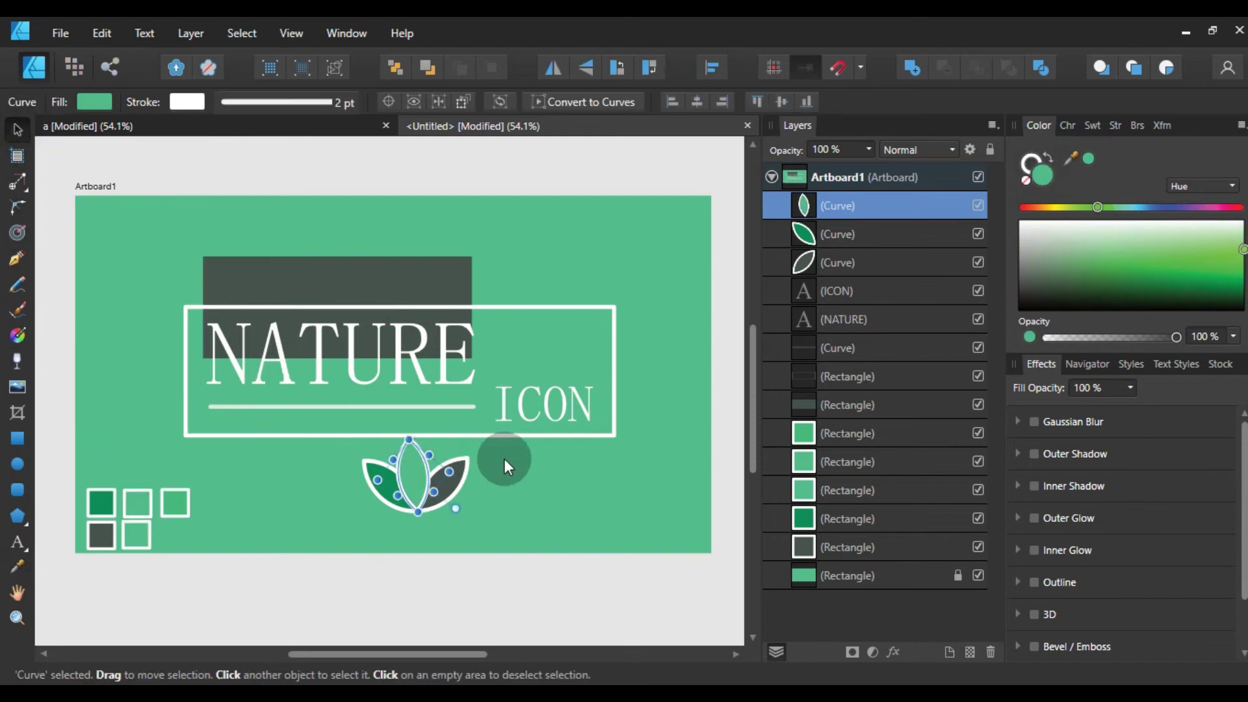
pyautogui.click(500, 490)
pyautogui.click(383, 510)
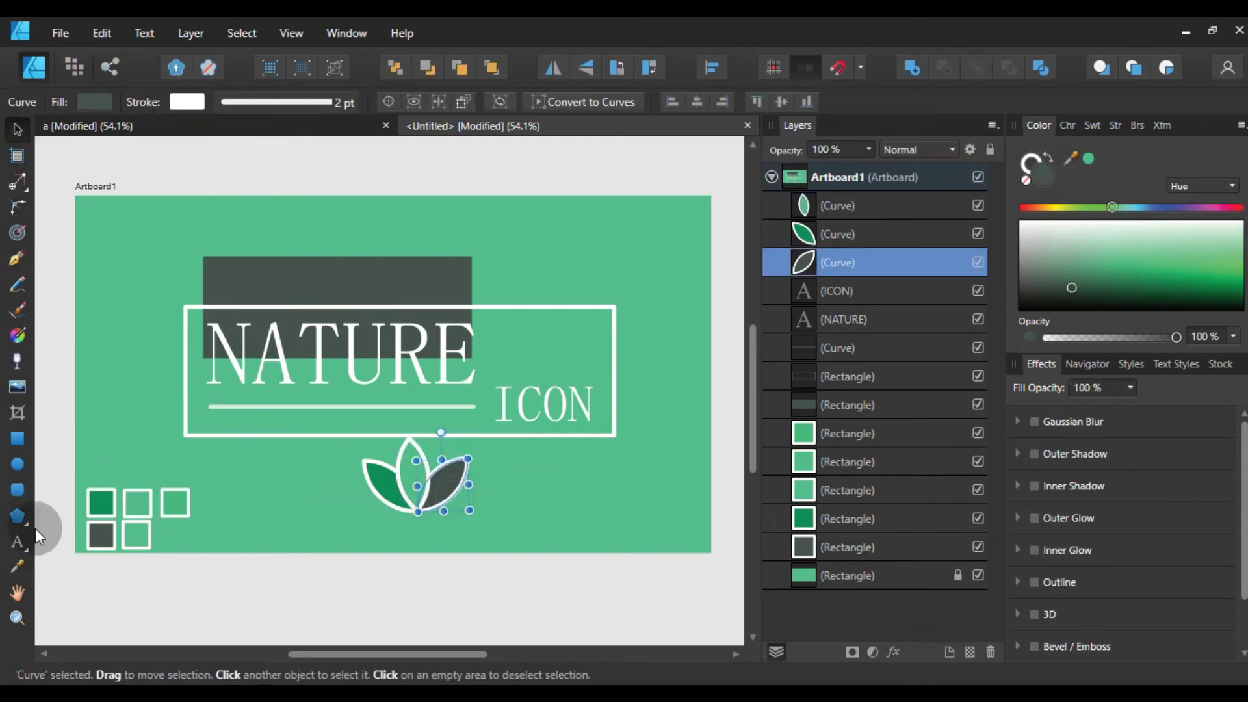
pyautogui.click(17, 567)
pyautogui.moveTo(188, 504); pyautogui.dragTo(175, 504)
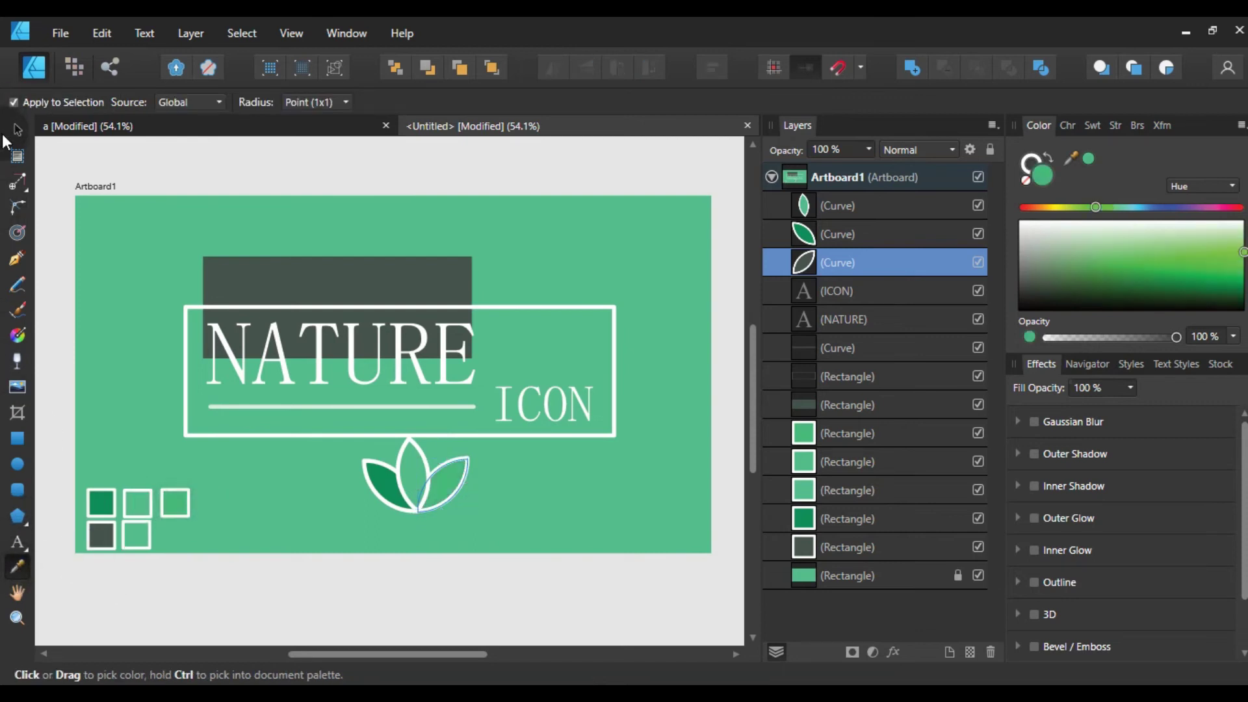
pyautogui.press('v')
# Narrow the three-leaf lotus icon to 180.5 px wide
pyautogui.click(600, 507)
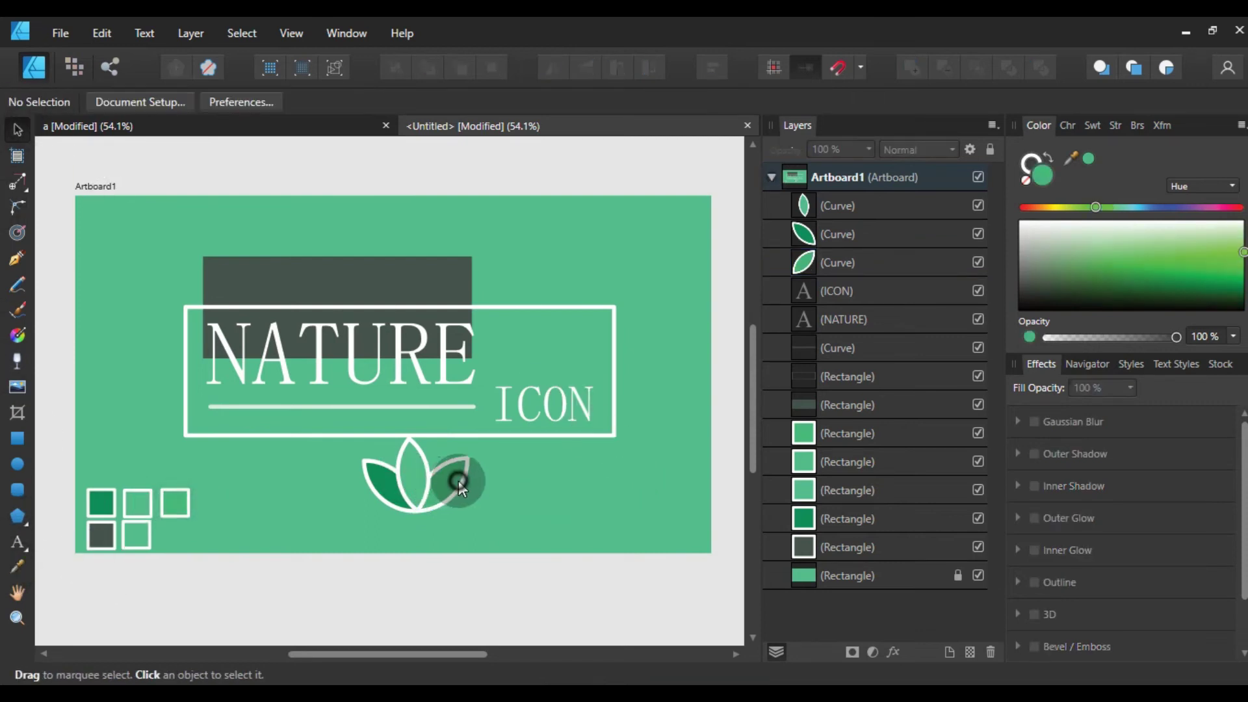
pyautogui.click(459, 488)
pyautogui.keyDown('shift'); pyautogui.click(404, 479); pyautogui.keyUp('shift')
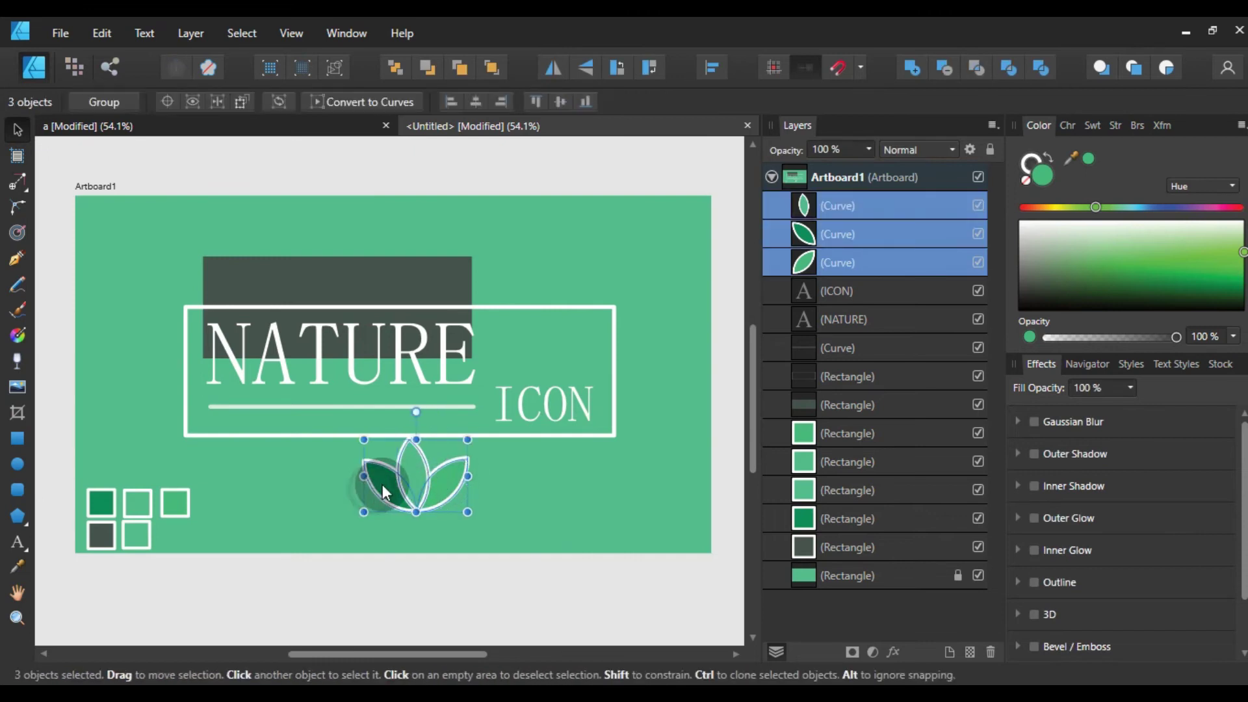
pyautogui.moveTo(364, 476); pyautogui.dragTo(379, 476)
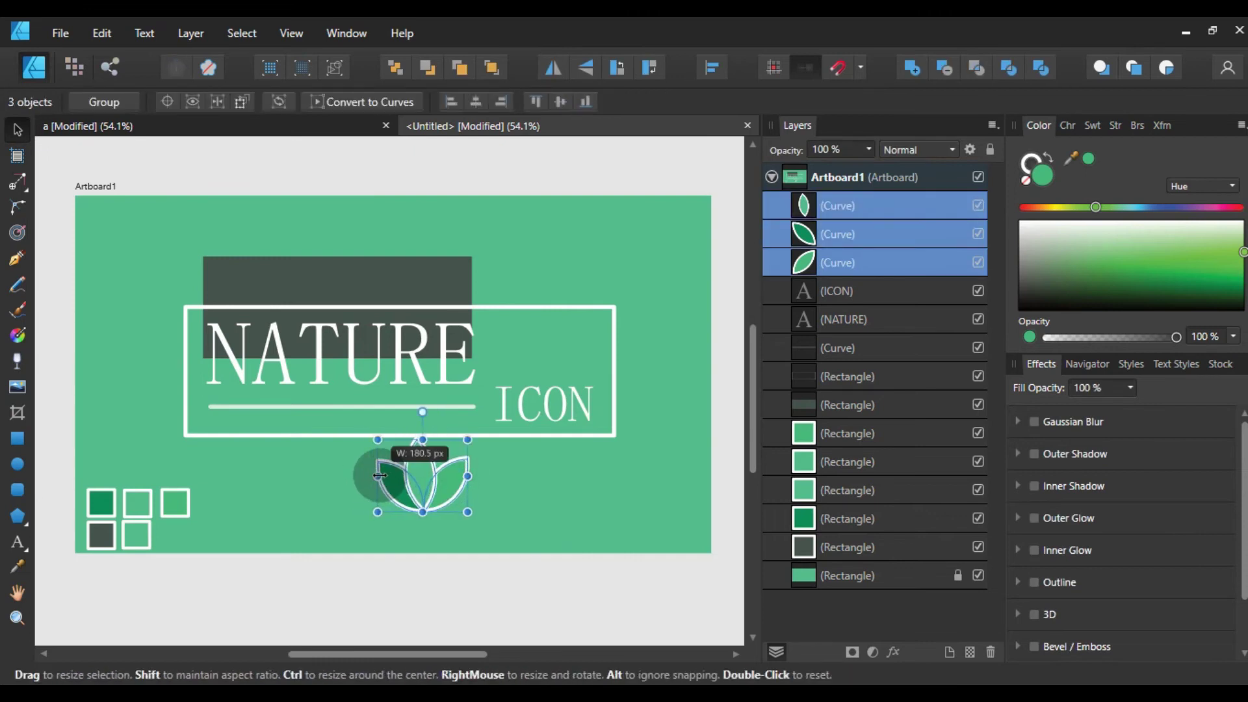
# Group the three leaves, then move and shrink the icon above ICON, undoing a stray copy
pyautogui.click(420, 480)
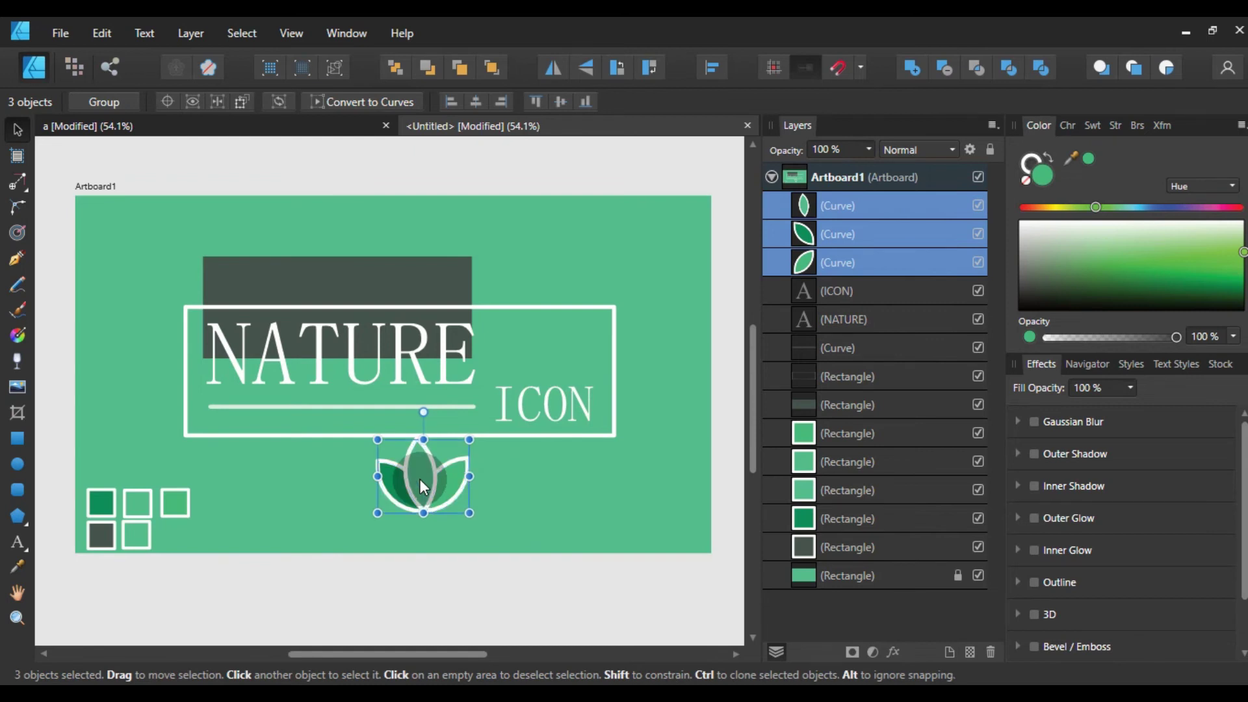
pyautogui.hotkey('ctrl', 'g')
pyautogui.moveTo(420, 481); pyautogui.dragTo(550, 349)
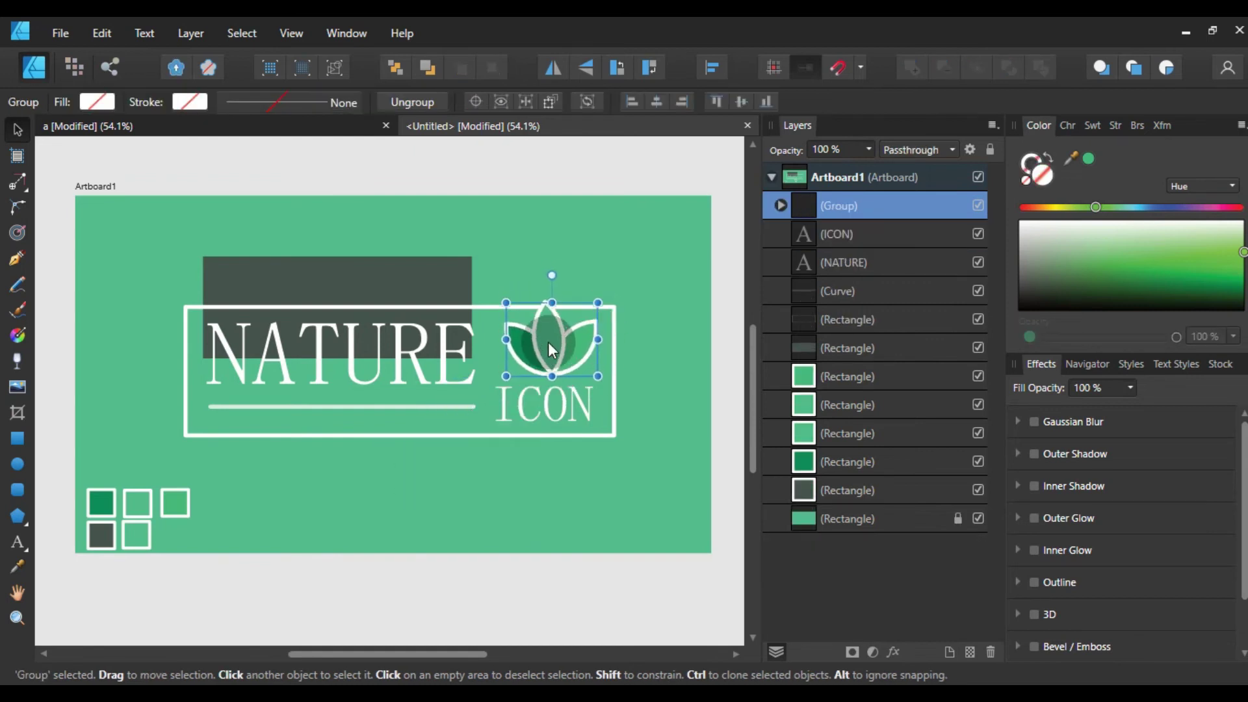
pyautogui.moveTo(598, 303); pyautogui.dragTo(310, 518)
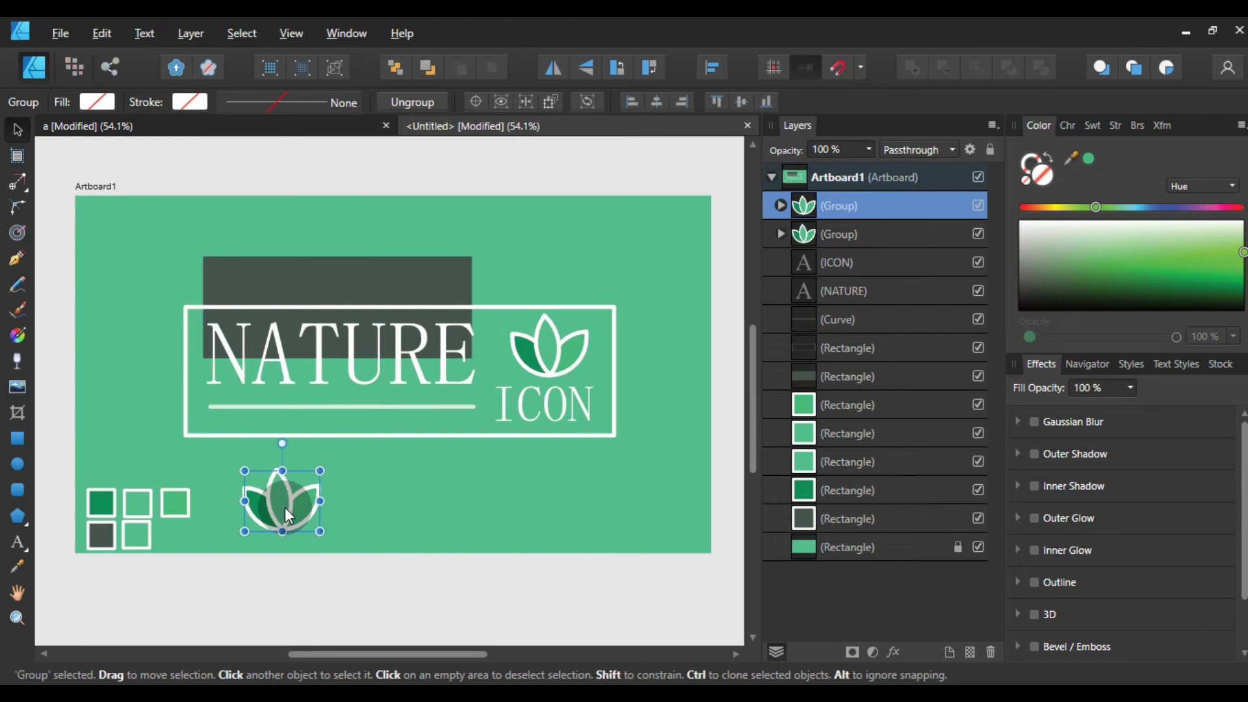
pyautogui.hotkey('ctrl', 'z')
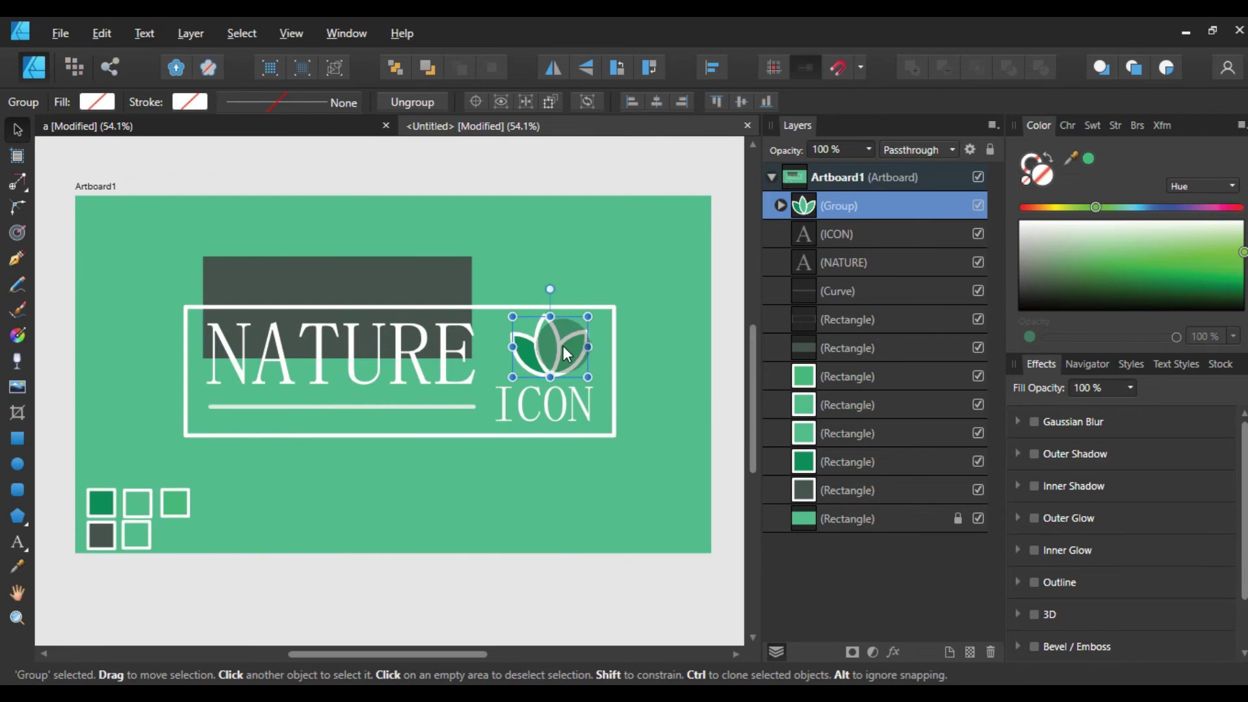
# Copy the lotus icon to the frame's lower-left corner and set the underline colour to white
pyautogui.click(567, 354)
pyautogui.moveTo(567, 355)
pyautogui.mouseDown()
pyautogui.moveTo(395, 473)
pyautogui.moveTo(255, 467)
pyautogui.moveTo(345, 523)
pyautogui.moveTo(208, 422)
pyautogui.moveTo(216, 414)
pyautogui.mouseUp()
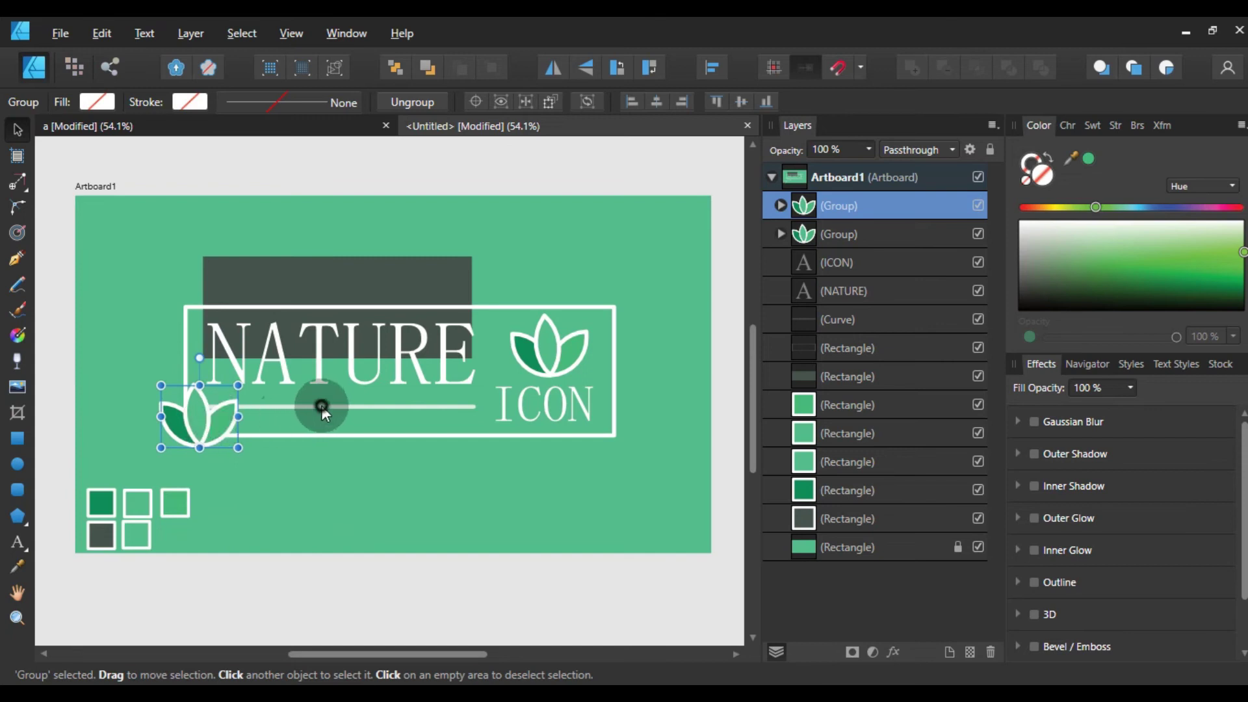
pyautogui.click(324, 409)
pyautogui.moveTo(1235, 240); pyautogui.dragTo(1243, 220)
# Make the underline a white stroke with no fill by swapping fill and stroke
pyautogui.moveTo(524, 391); pyautogui.dragTo(1095, 168)
pyautogui.click(1047, 157)
pyautogui.click(1028, 178)
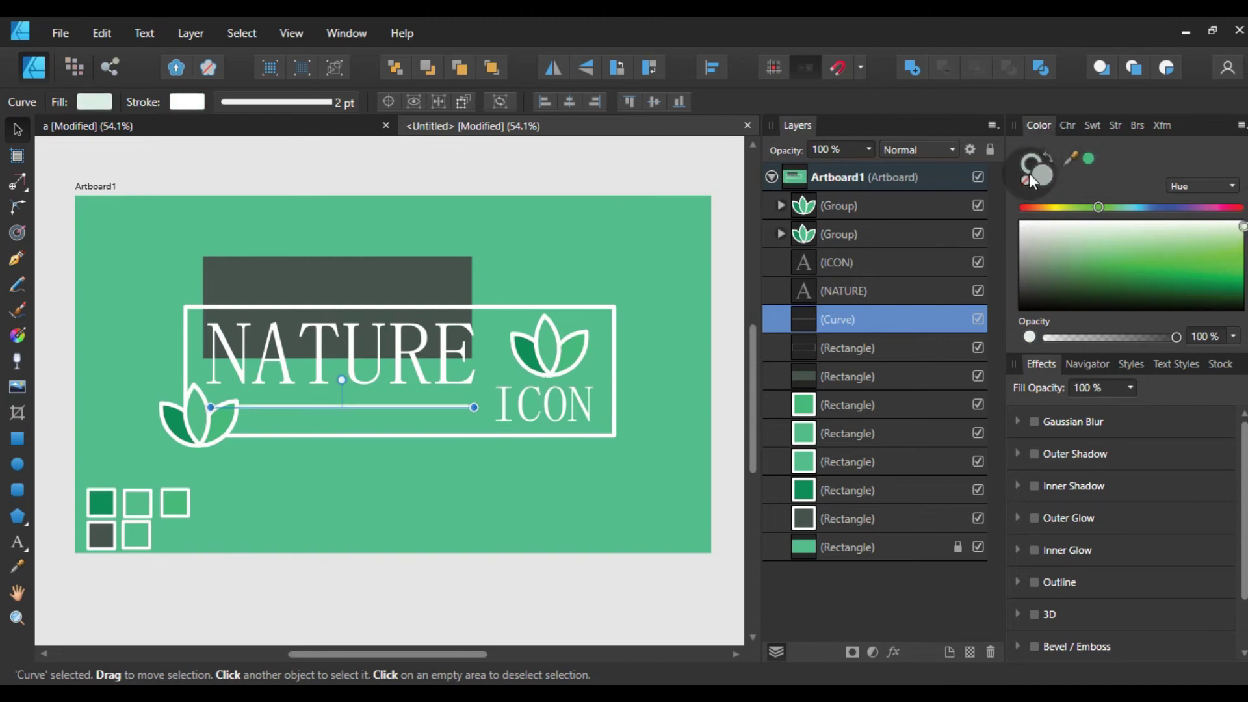
pyautogui.click(466, 480)
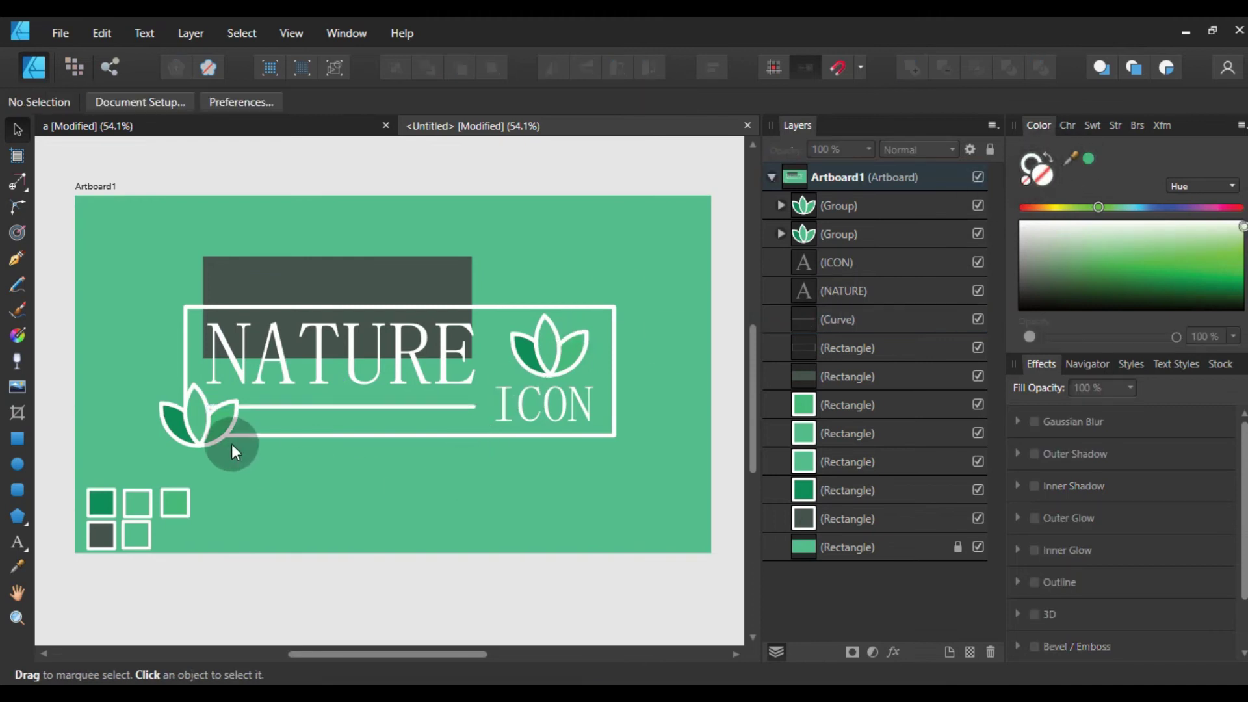
# Nudge the lower-left lotus icon slightly upward and select the outlined frame
pyautogui.moveTo(200, 423)
pyautogui.mouseDown()
pyautogui.moveTo(190, 414)
pyautogui.moveTo(235, 443)
pyautogui.mouseUp()
pyautogui.click(331, 492)
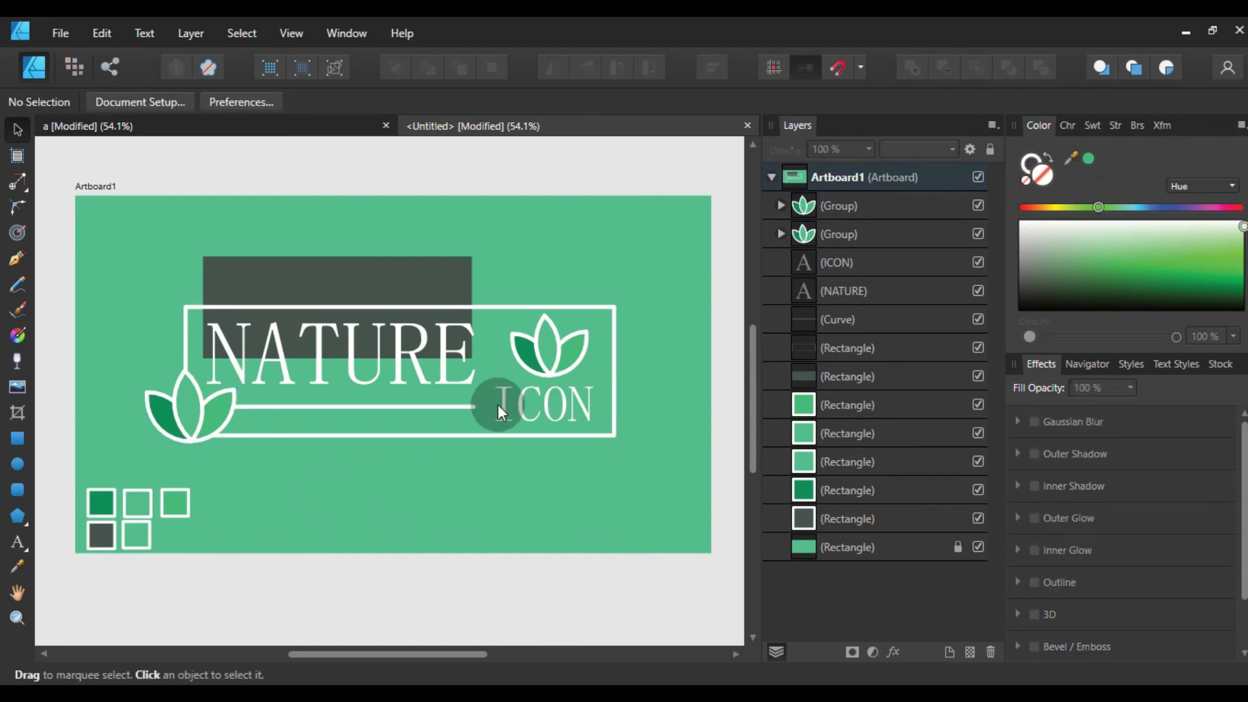
pyautogui.click(440, 379)
pyautogui.click(518, 433)
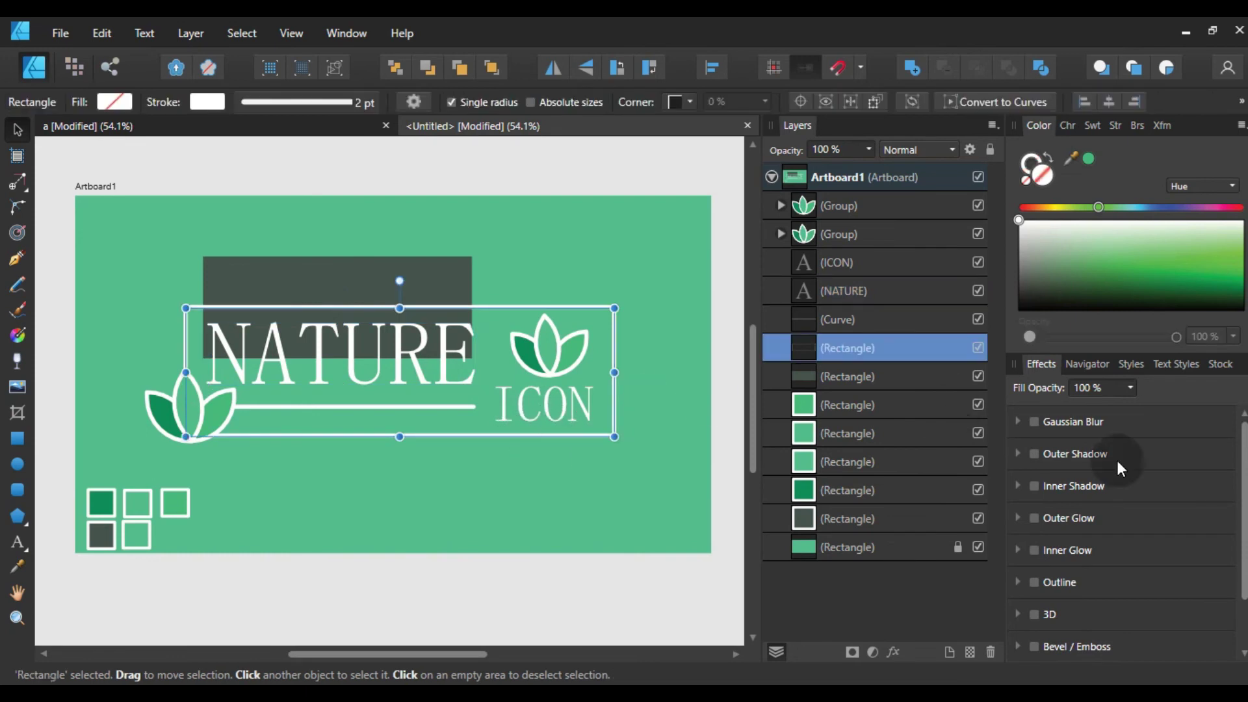
# Browse the view options menu and close it without changes
pyautogui.scroll(-1, 1057, 487)
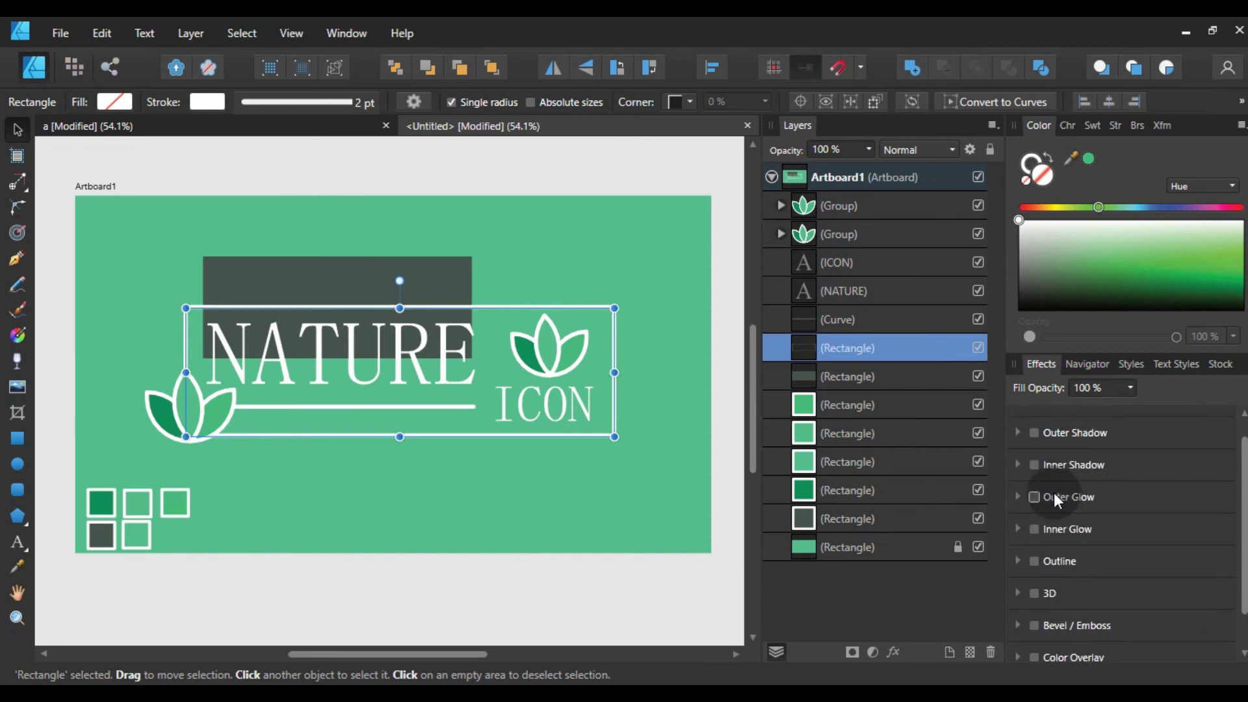
pyautogui.scroll(-1, 1034, 564)
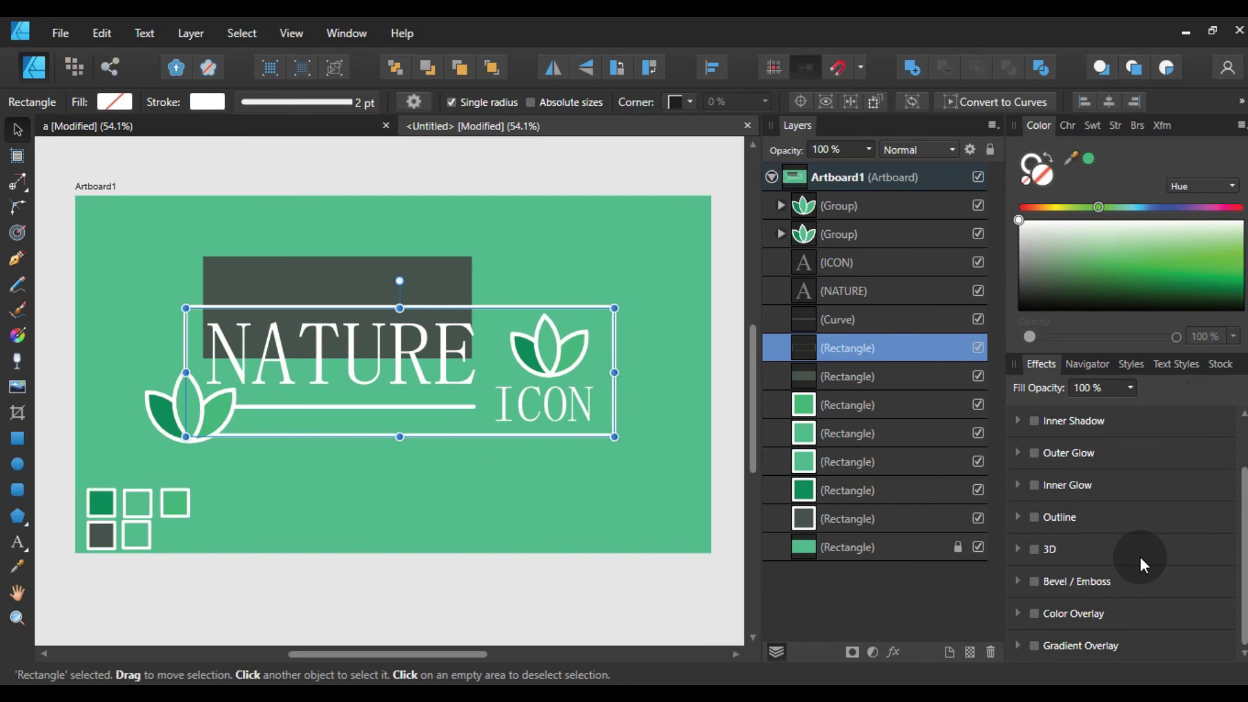
pyautogui.click(291, 33)
pyautogui.click(345, 37)
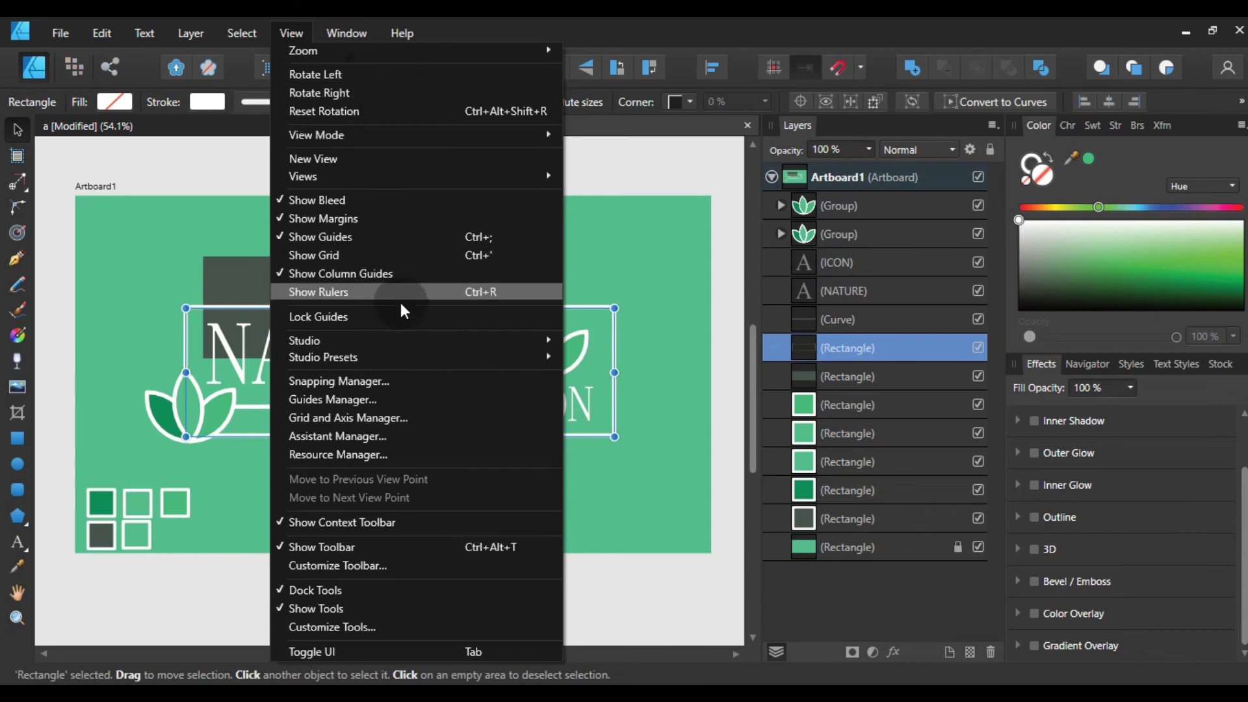
pyautogui.moveTo(410, 341)
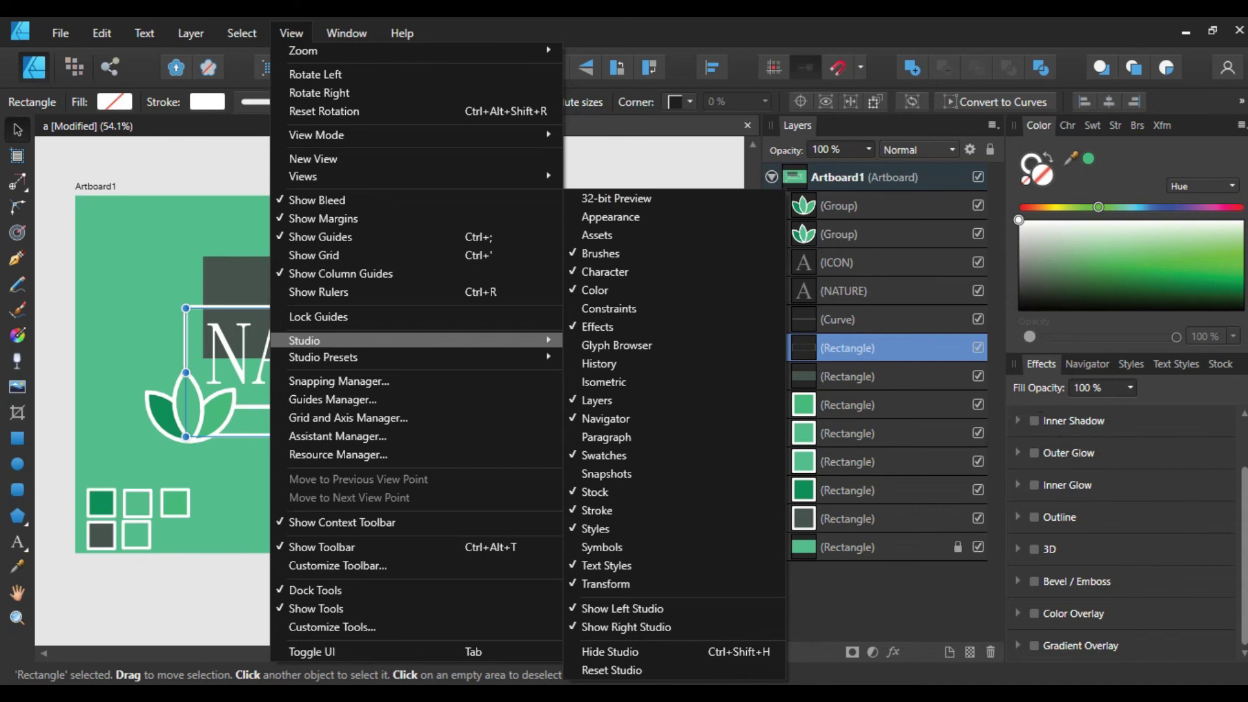
pyautogui.click(1058, 448)
pyautogui.scroll(1, 1059, 454)
pyautogui.scroll(1, 1058, 454)
# Enable the frame's Outer Shadow with a 42 px radius and 7 px offset
pyautogui.click(1034, 454)
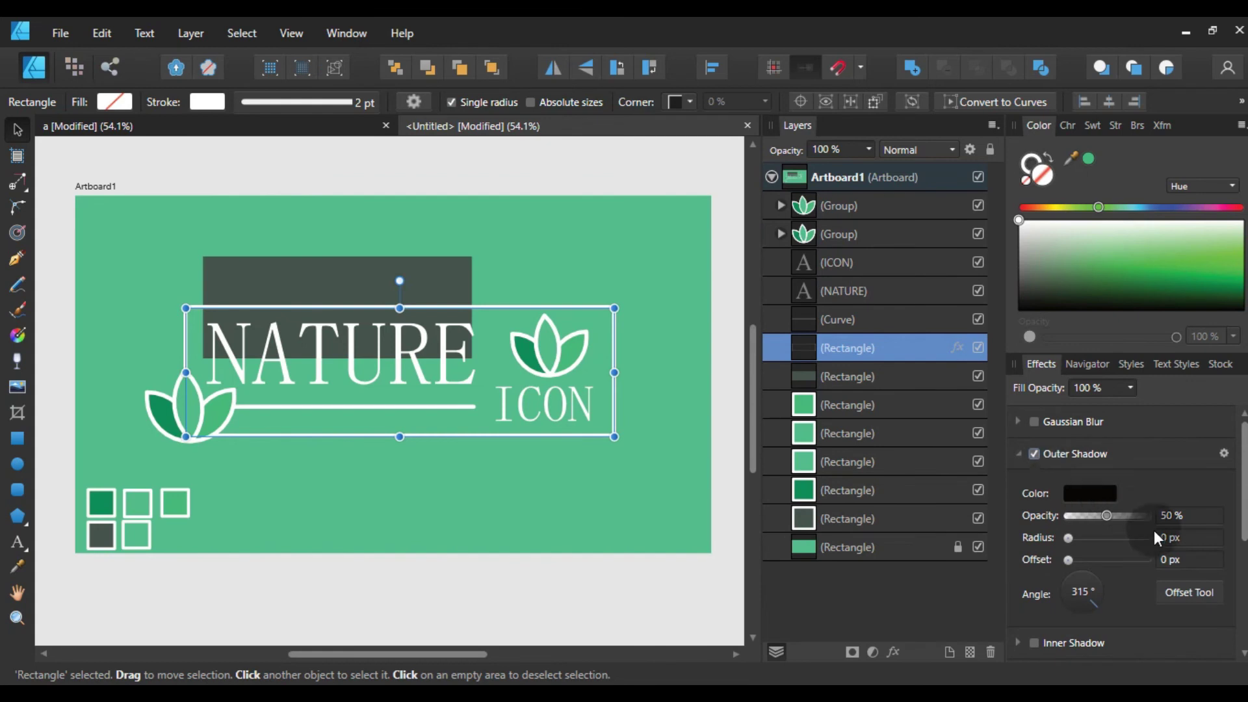
pyautogui.click(1176, 537)
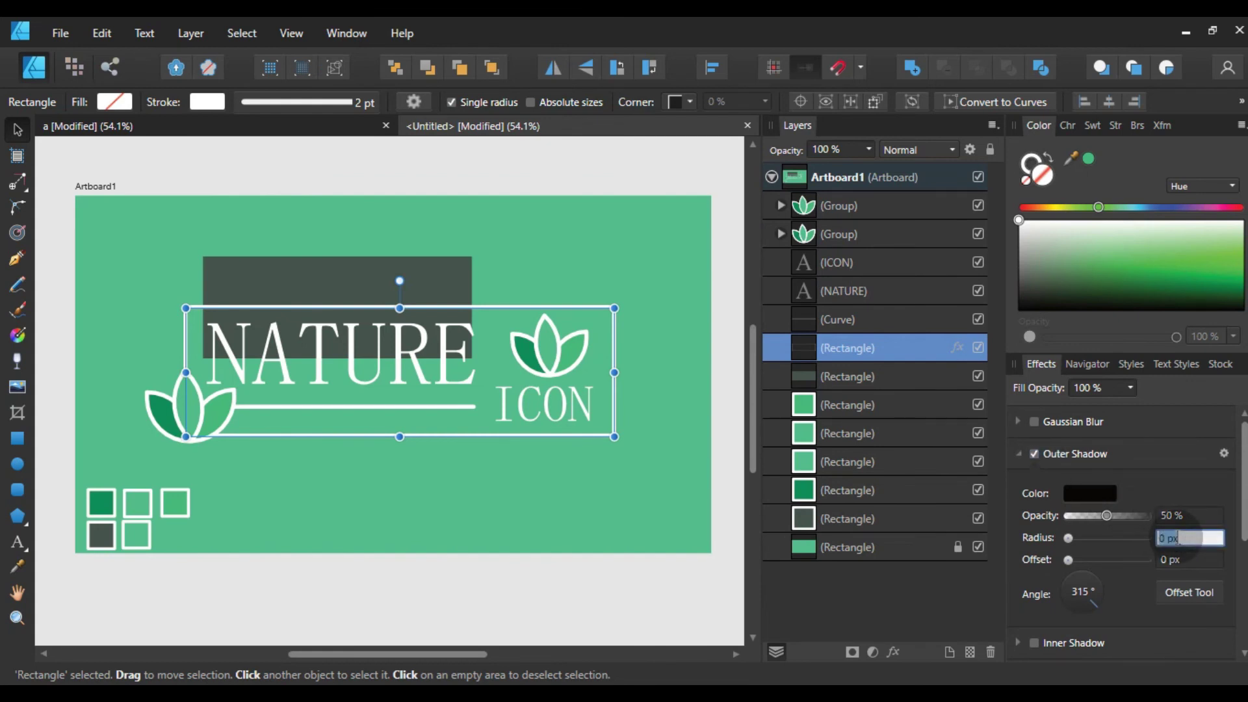
pyautogui.write('42')
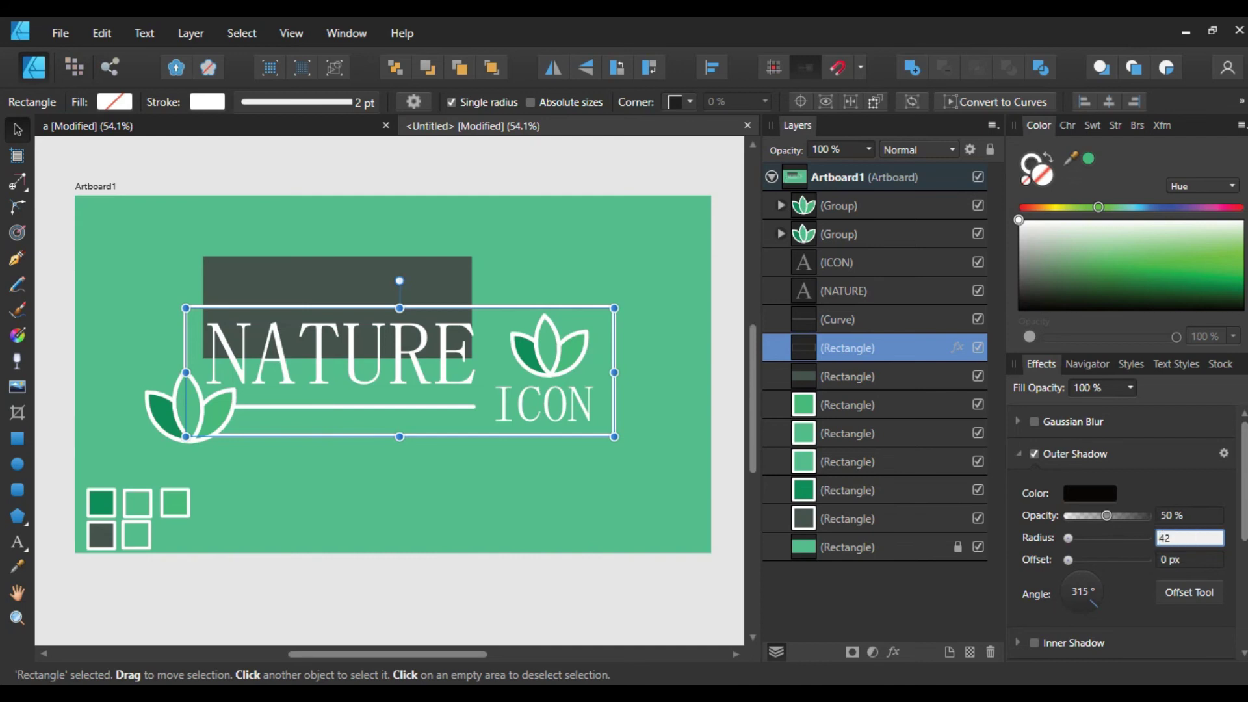
pyautogui.press('Return')
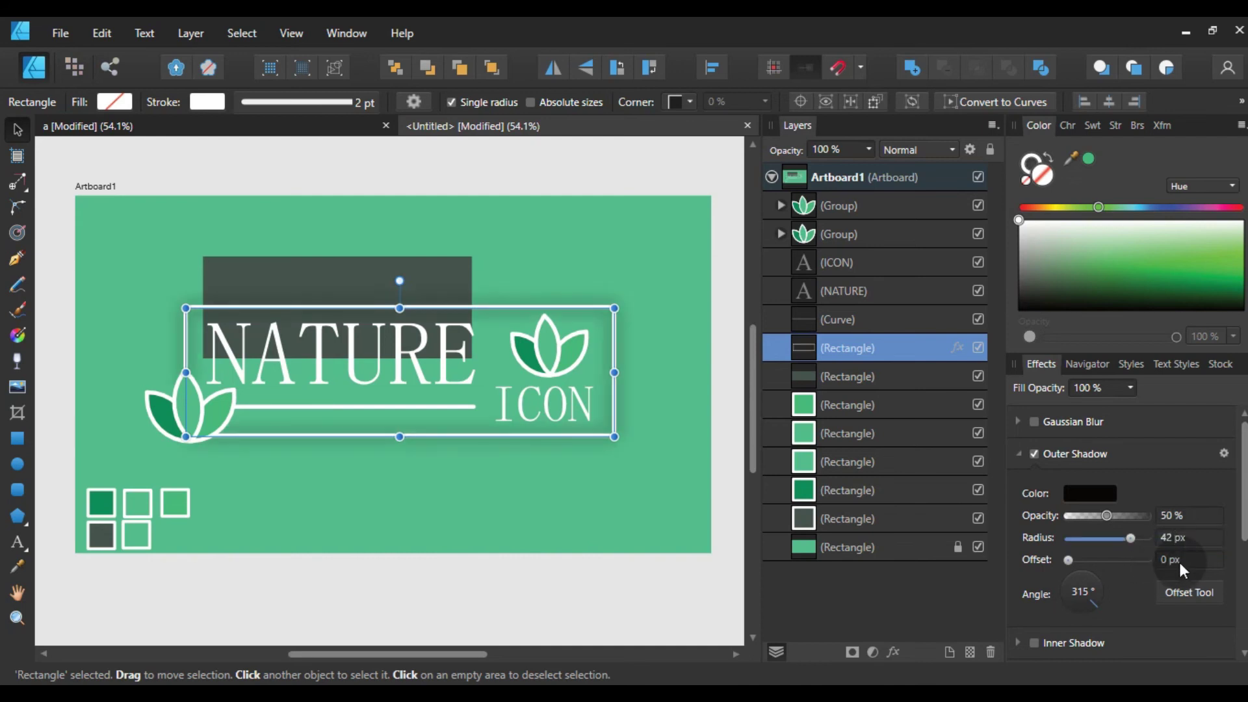
pyautogui.click(1193, 559)
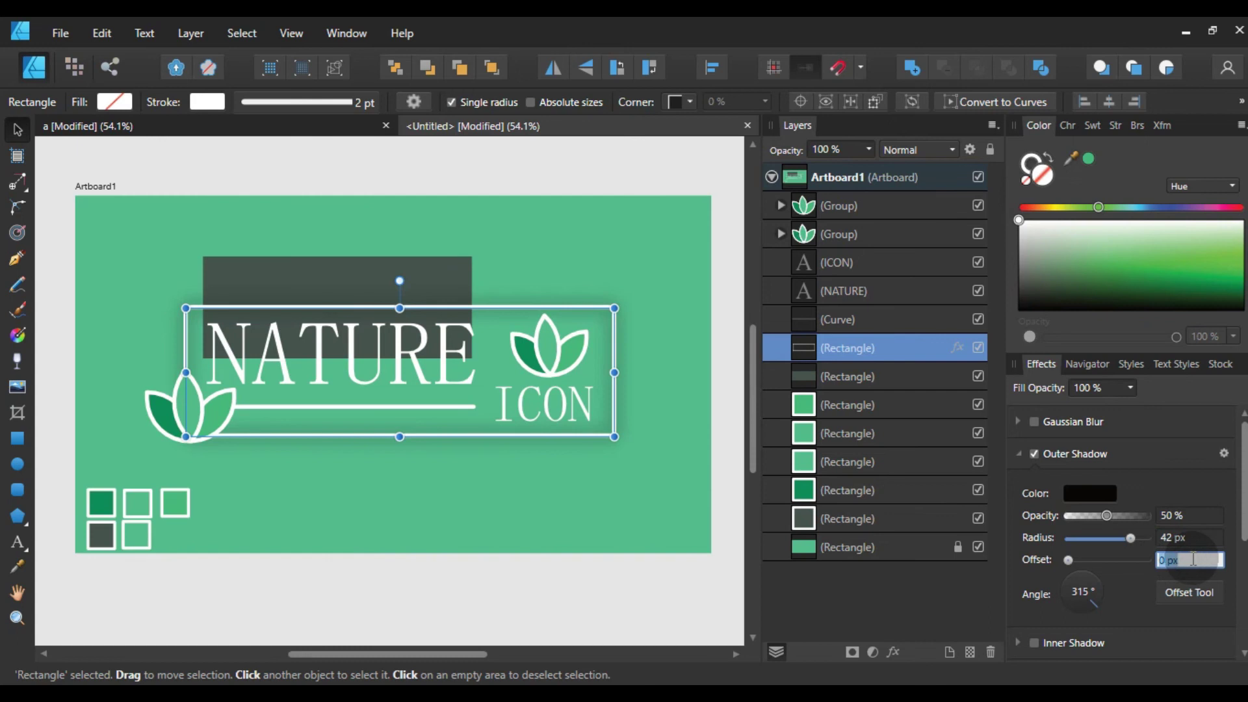
pyautogui.write('7')
pyautogui.press('Return')
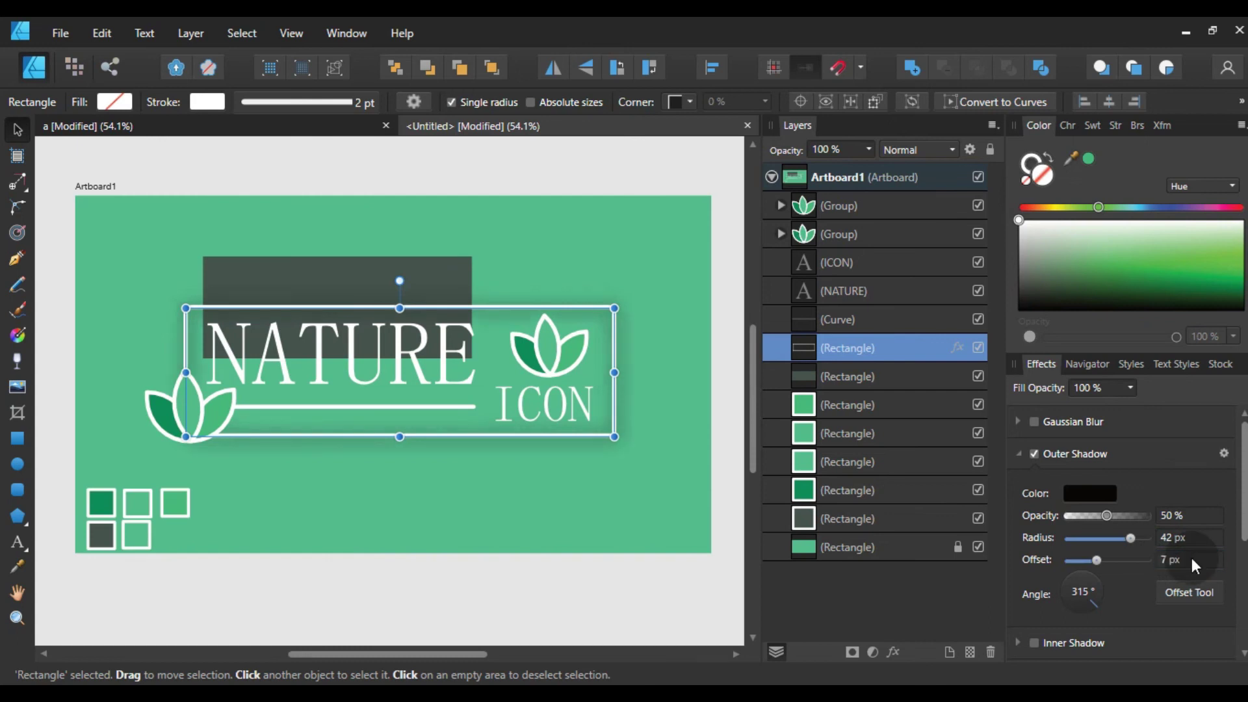
pyautogui.click(551, 580)
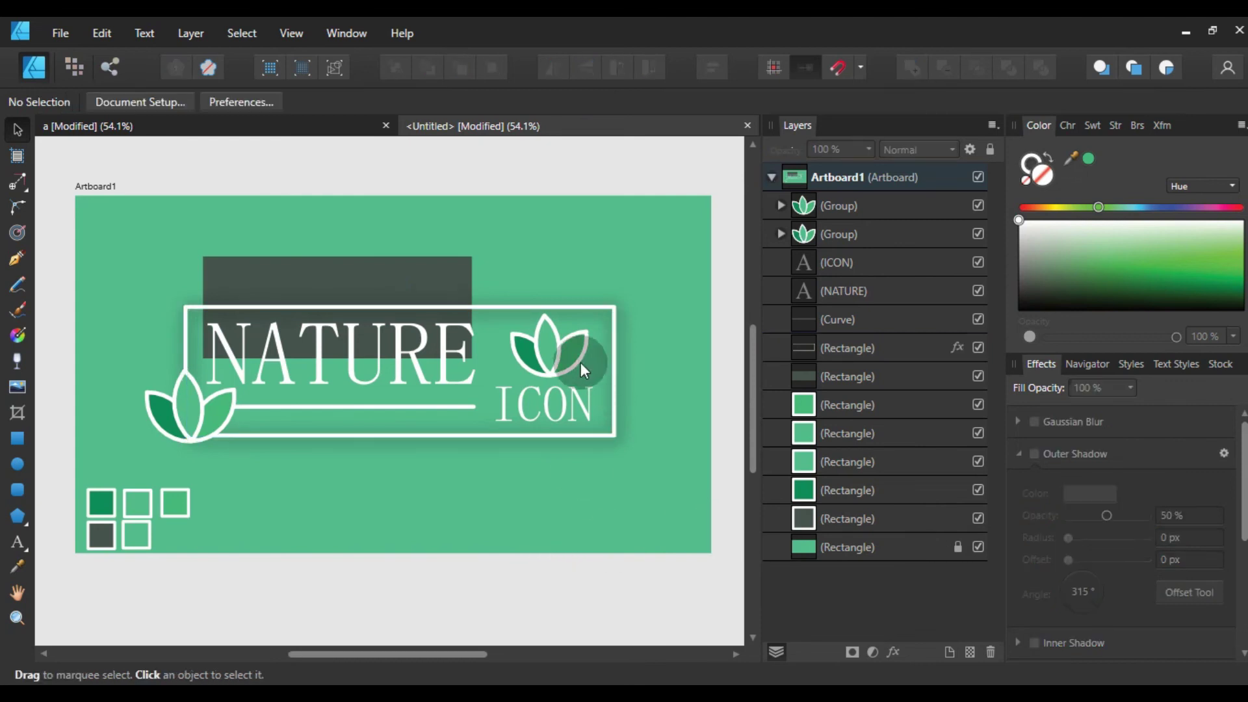
# Give NATURE and ICON each a hard, offset outer shadow with 0 px radius
pyautogui.click(441, 365)
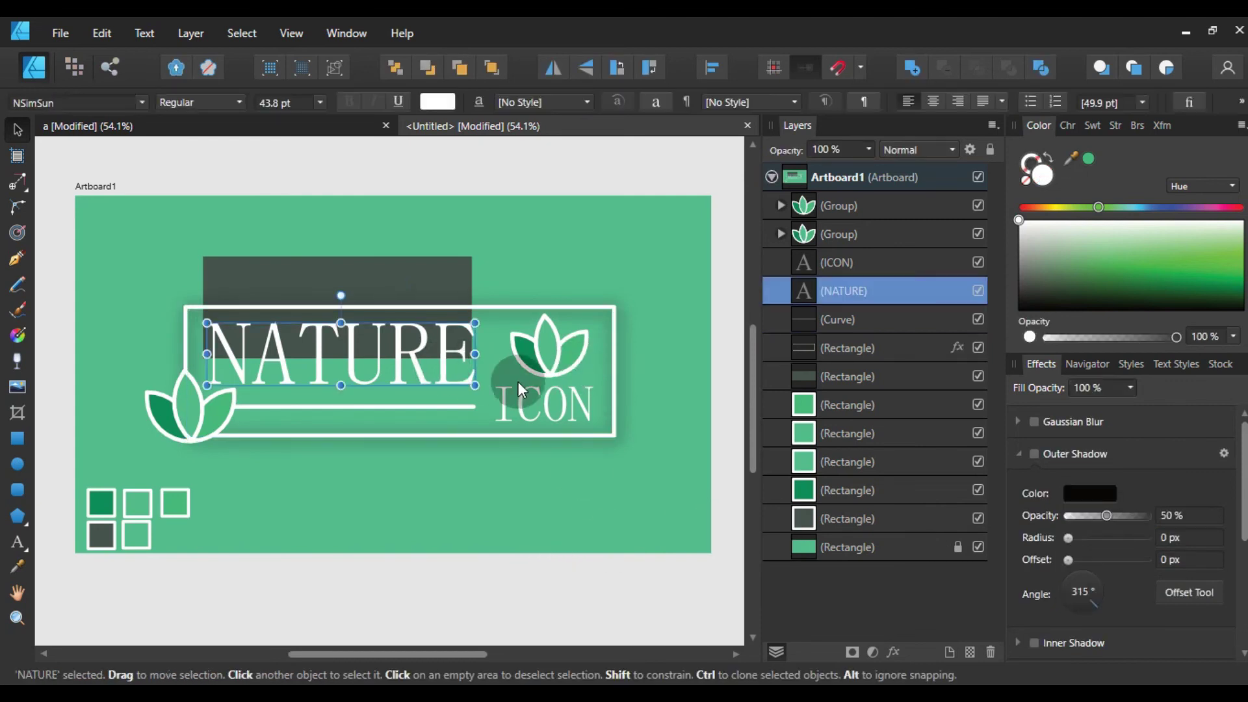
pyautogui.moveTo(1069, 560); pyautogui.dragTo(1094, 558)
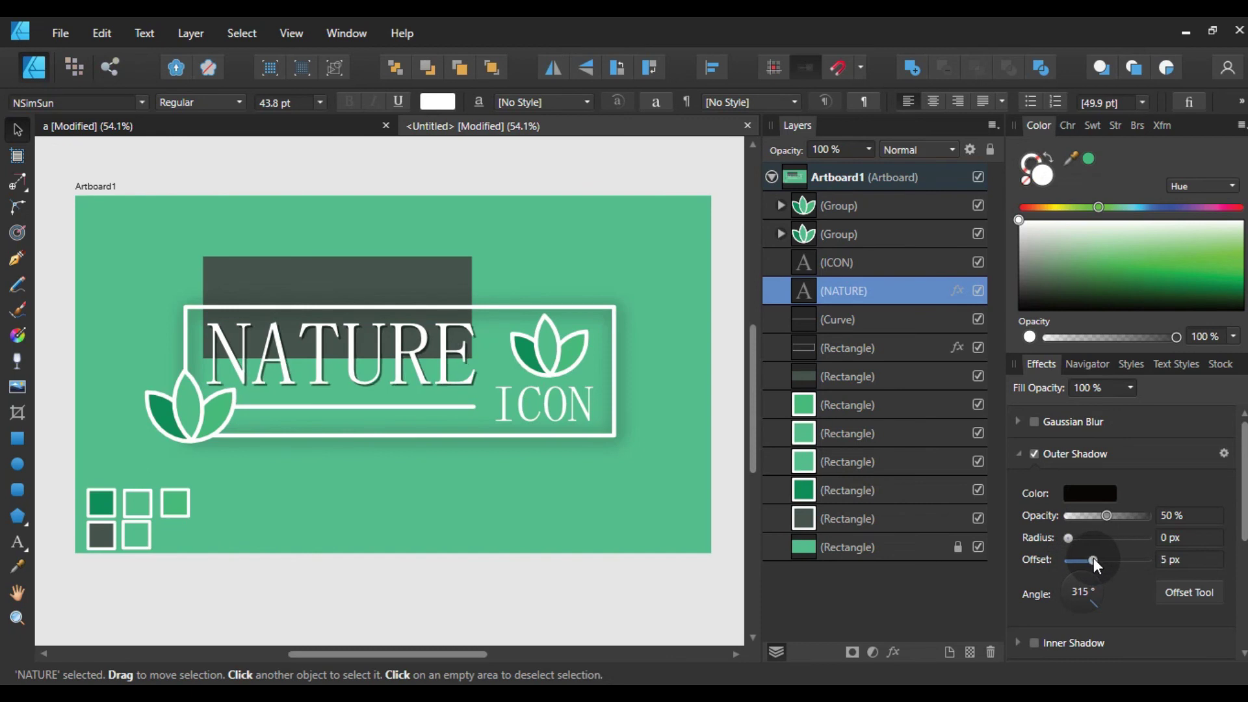
pyautogui.click(631, 261)
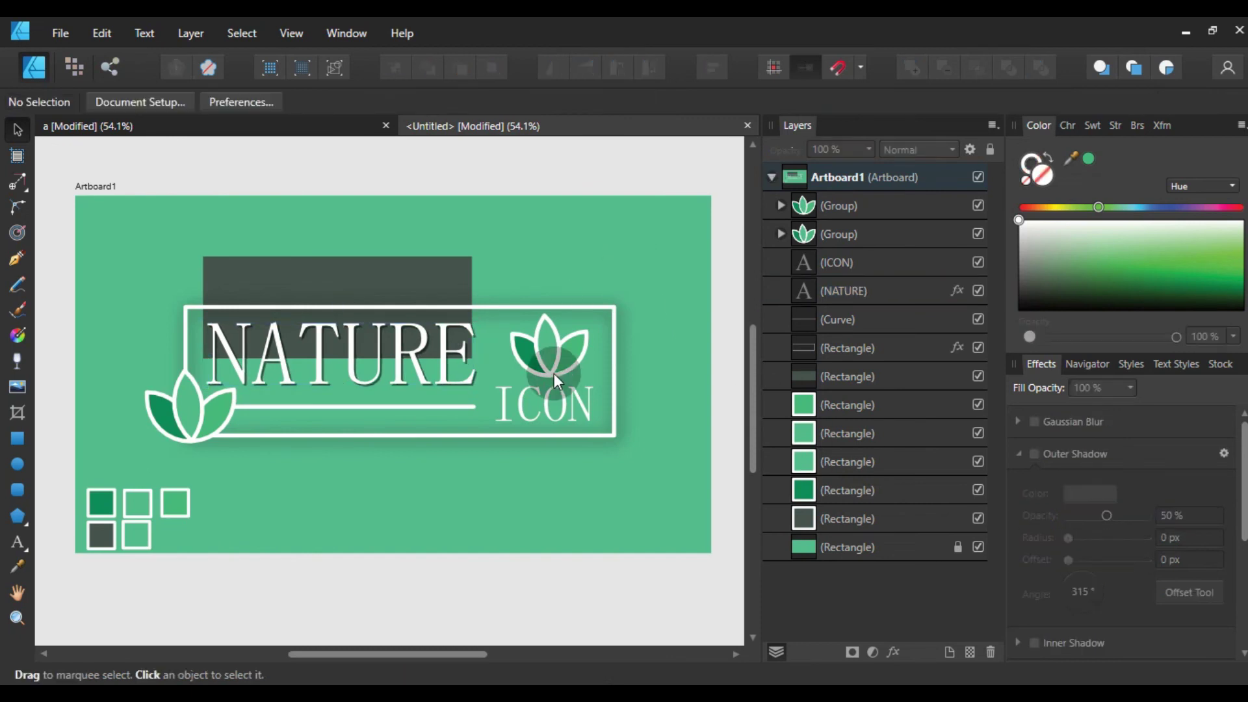
pyautogui.click(539, 403)
pyautogui.moveTo(1073, 560); pyautogui.dragTo(1100, 560)
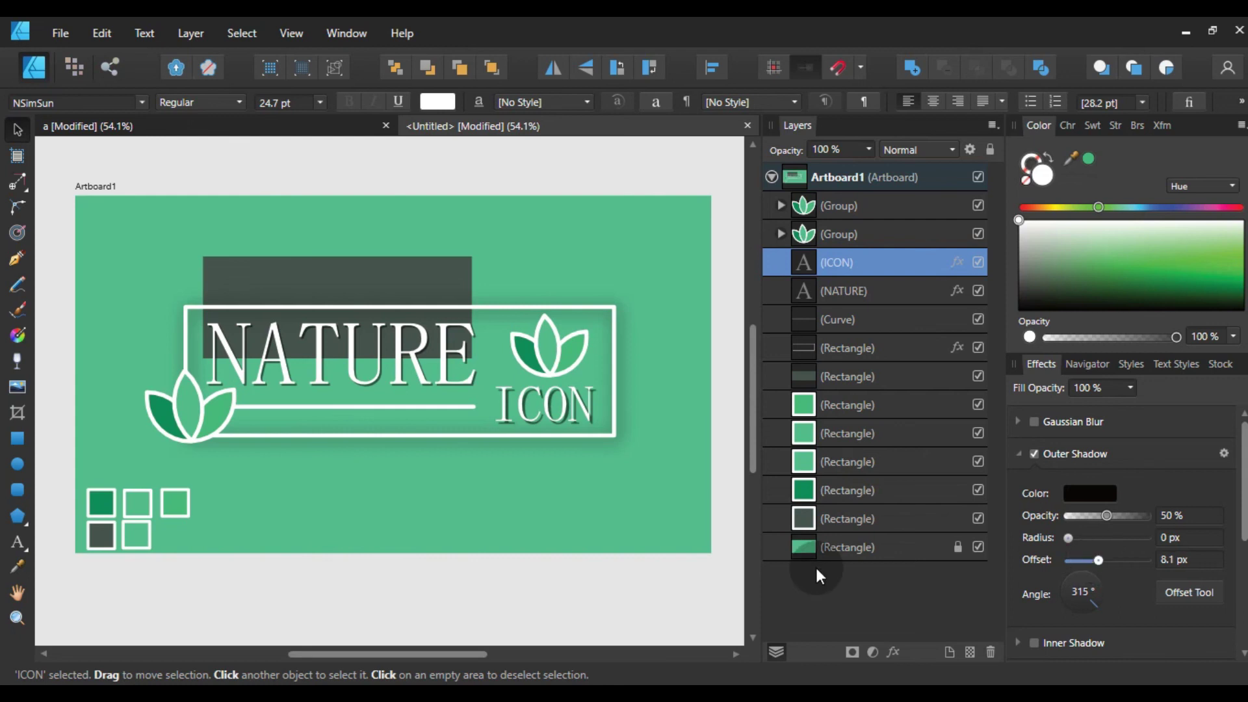
pyautogui.click(583, 615)
pyautogui.scroll(3, 584, 615)
# Select all seven title objects together and scale them up to about 1048 × 415 px
pyautogui.scroll(-2, 550, 594)
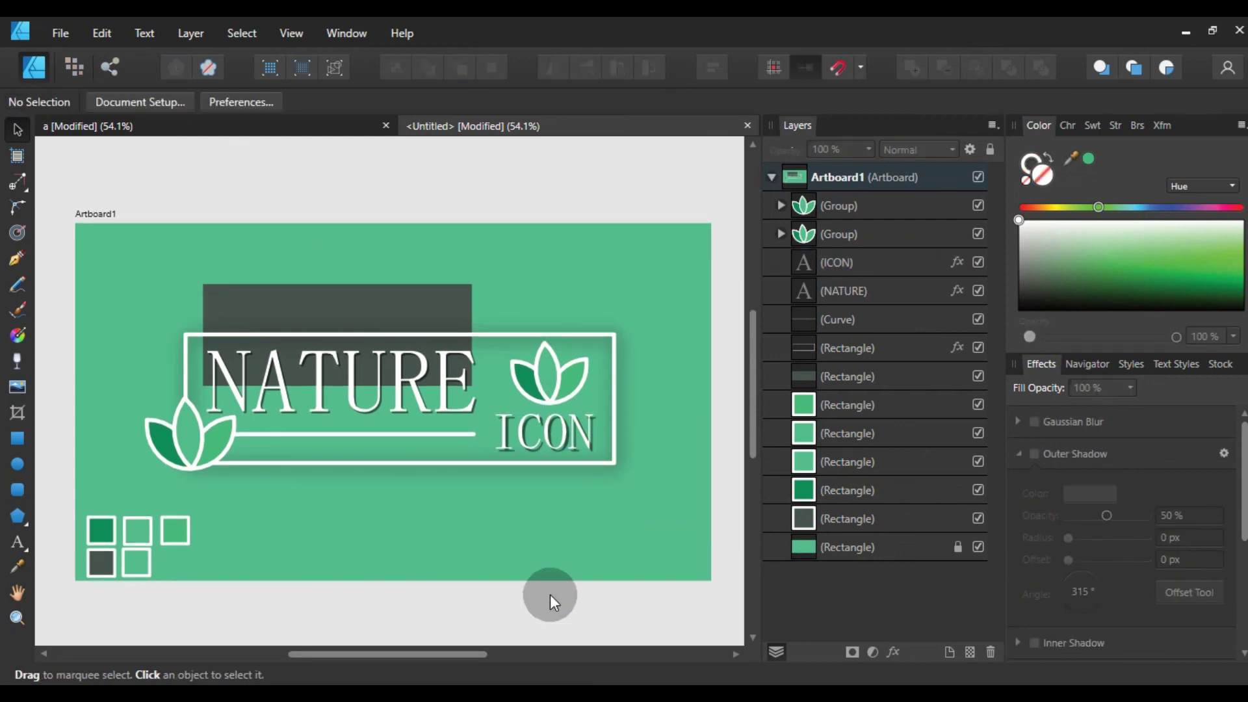
pyautogui.moveTo(49, 233)
pyautogui.mouseDown()
pyautogui.moveTo(630, 469)
pyautogui.moveTo(667, 495)
pyautogui.moveTo(586, 466)
pyautogui.moveTo(599, 468)
pyautogui.mouseUp()
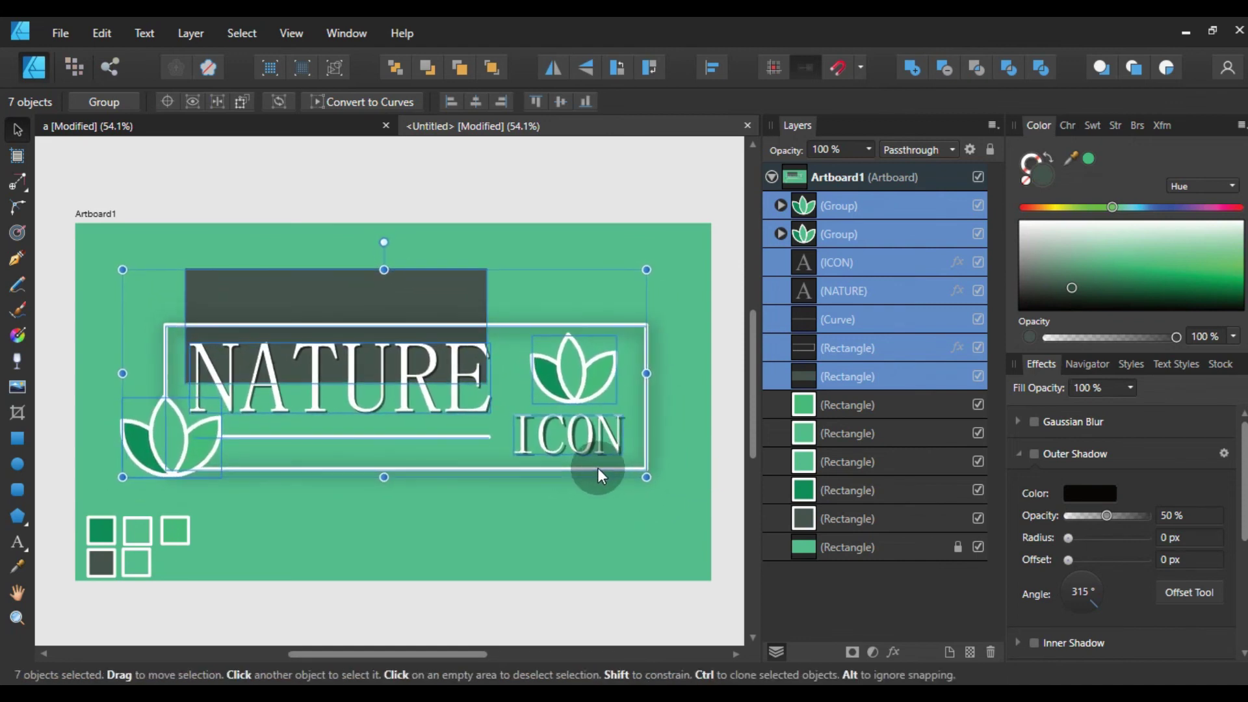
pyautogui.click(612, 183)
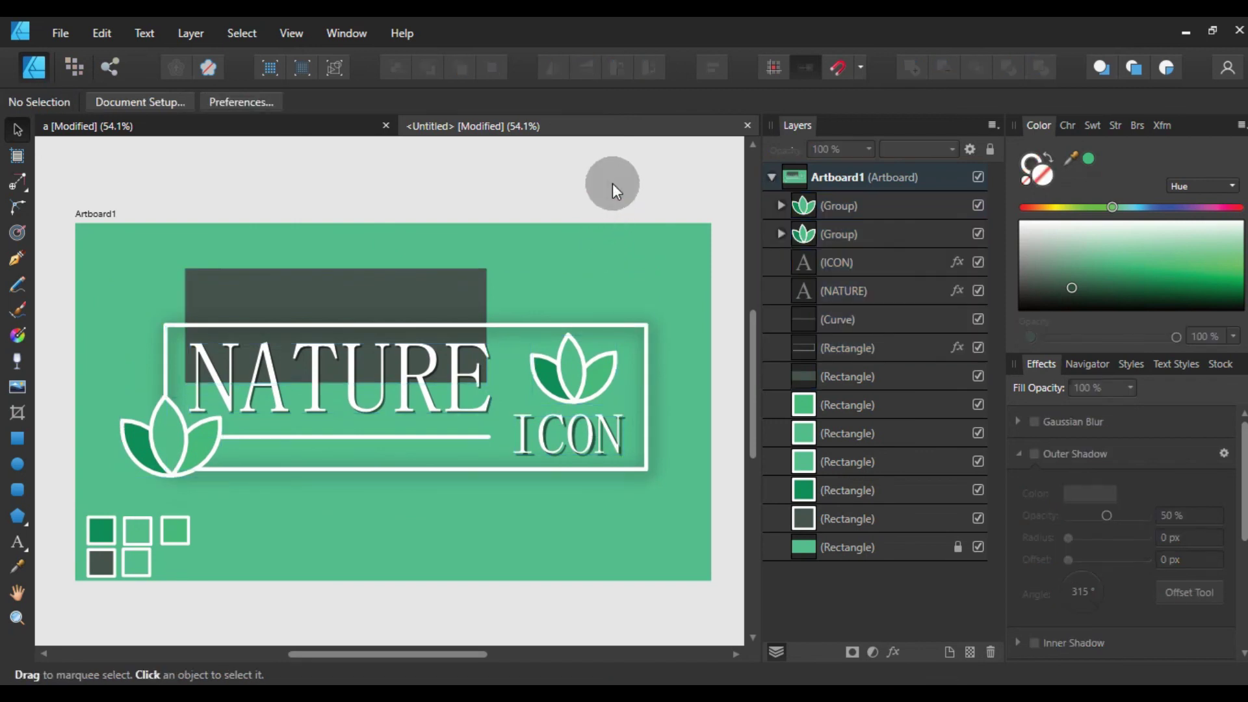